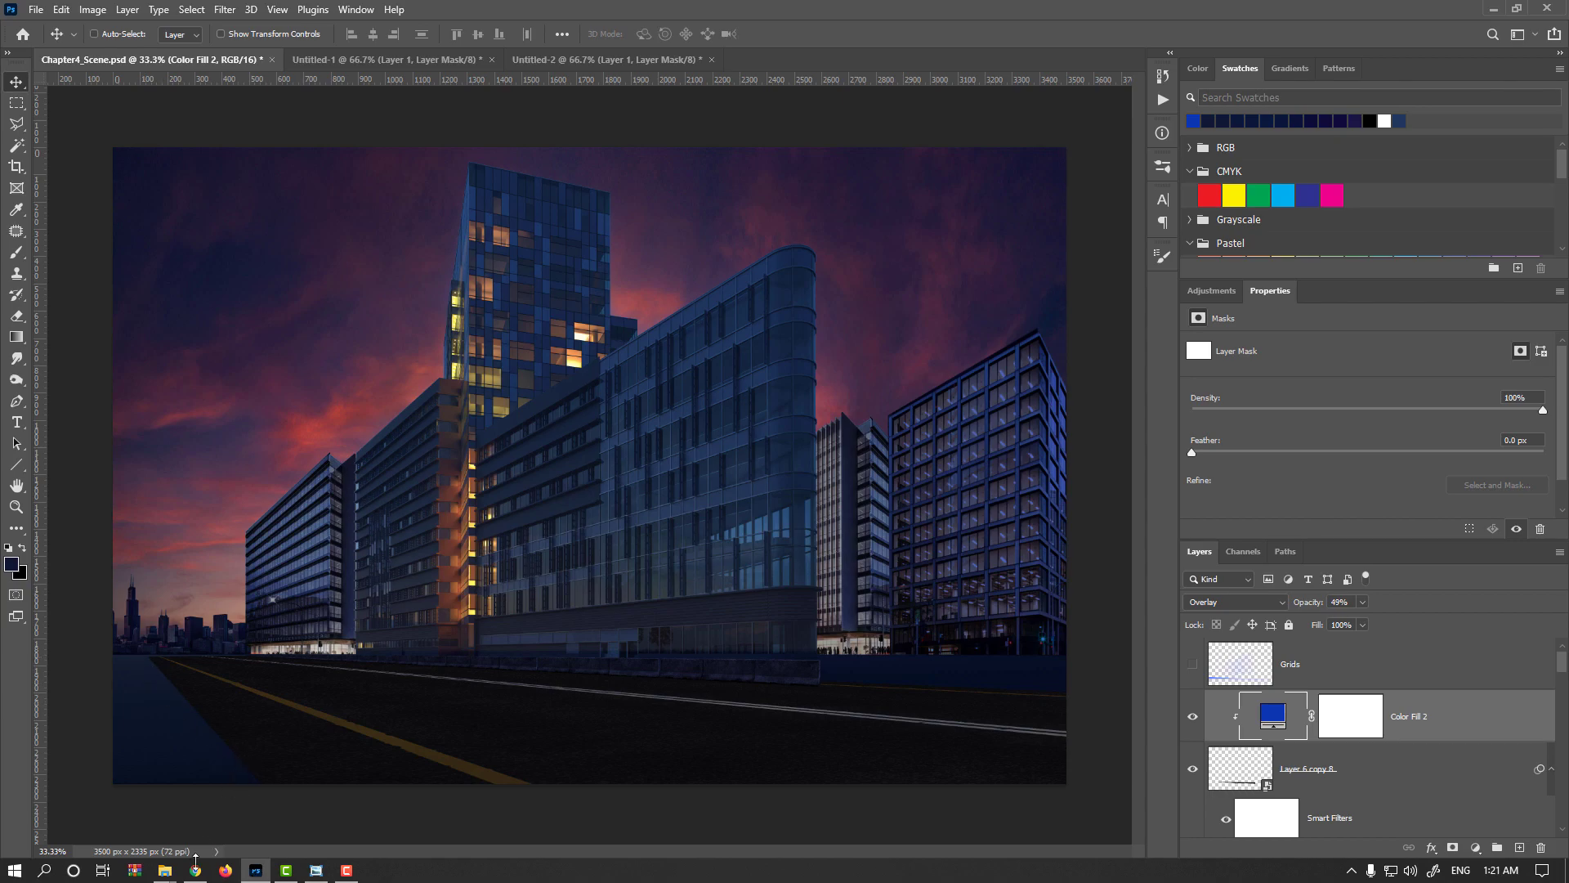
Step: Switch to Chrome, limit the street boulevard image search to pictures larger than 2 MP, and browse the results for a reference
click(196, 871)
click(1014, 585)
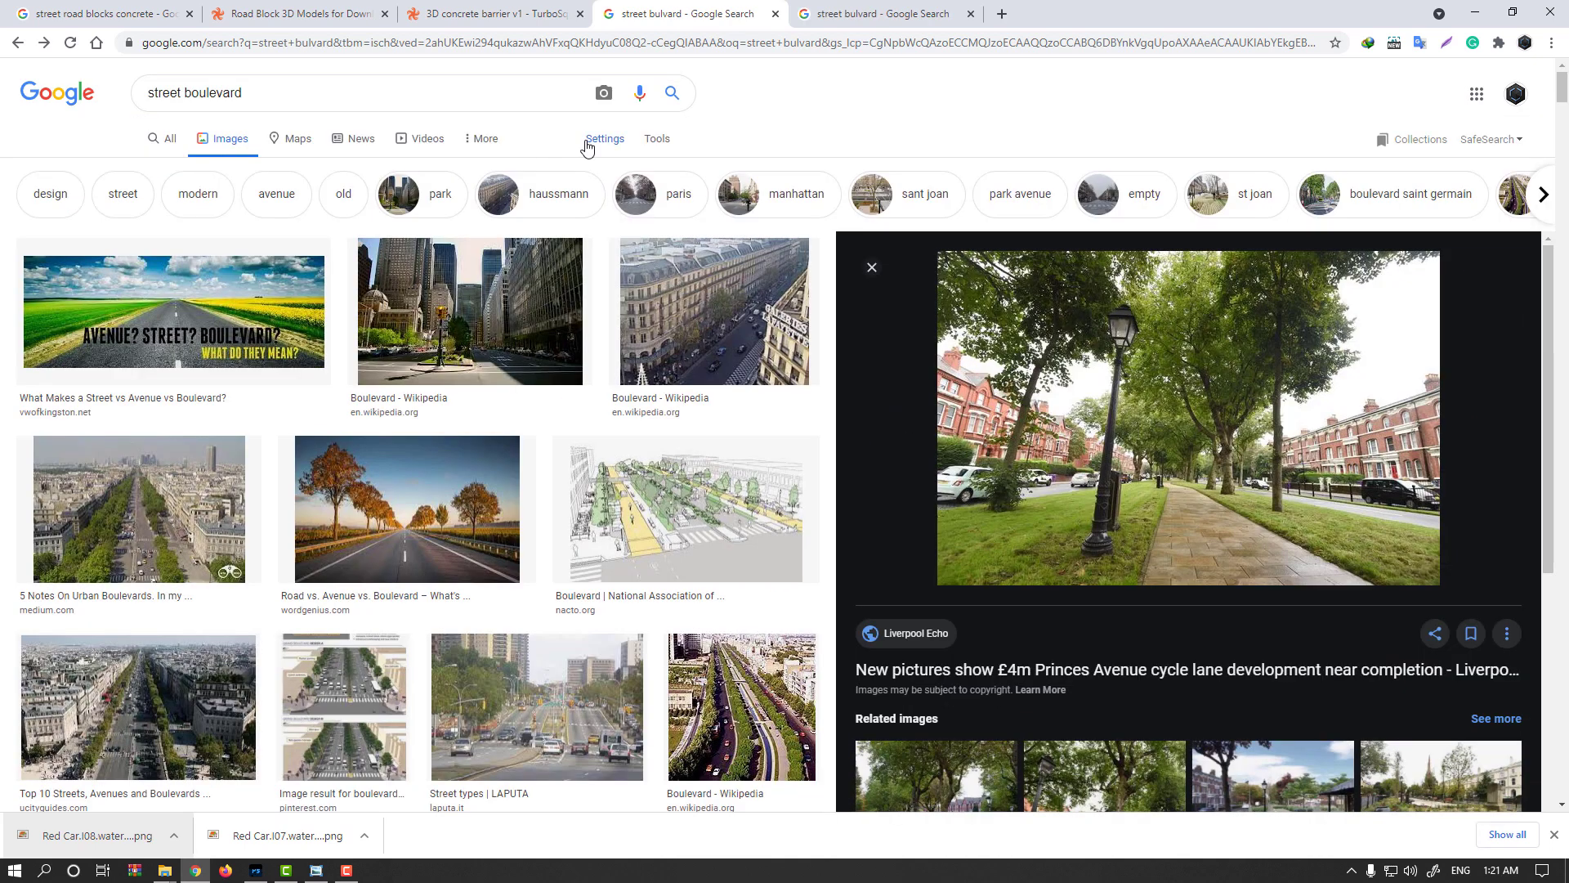
click(604, 139)
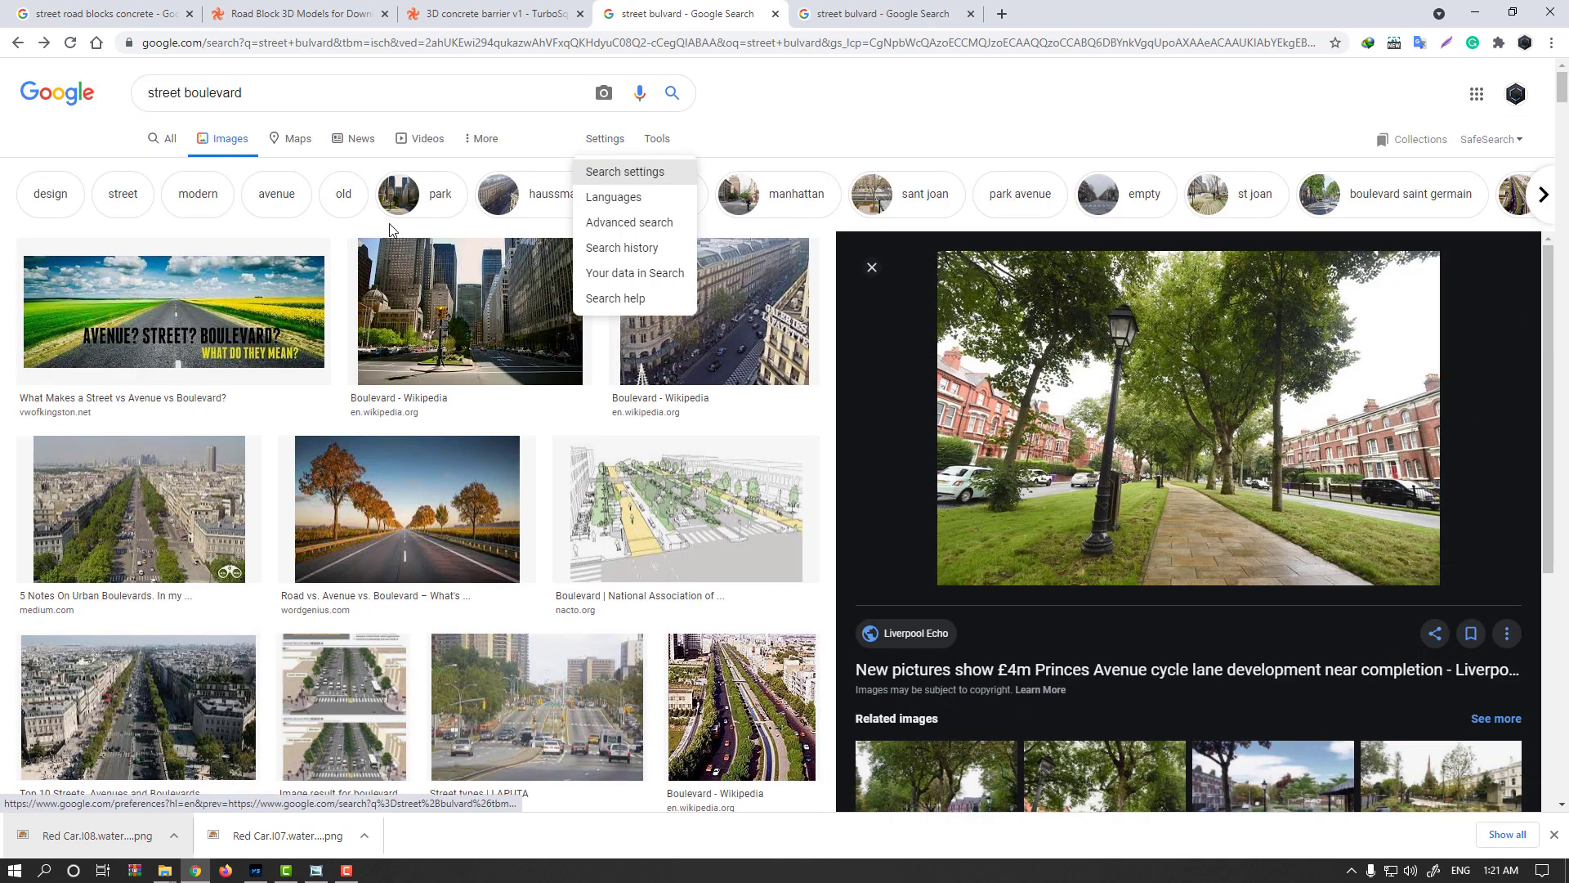
click(623, 219)
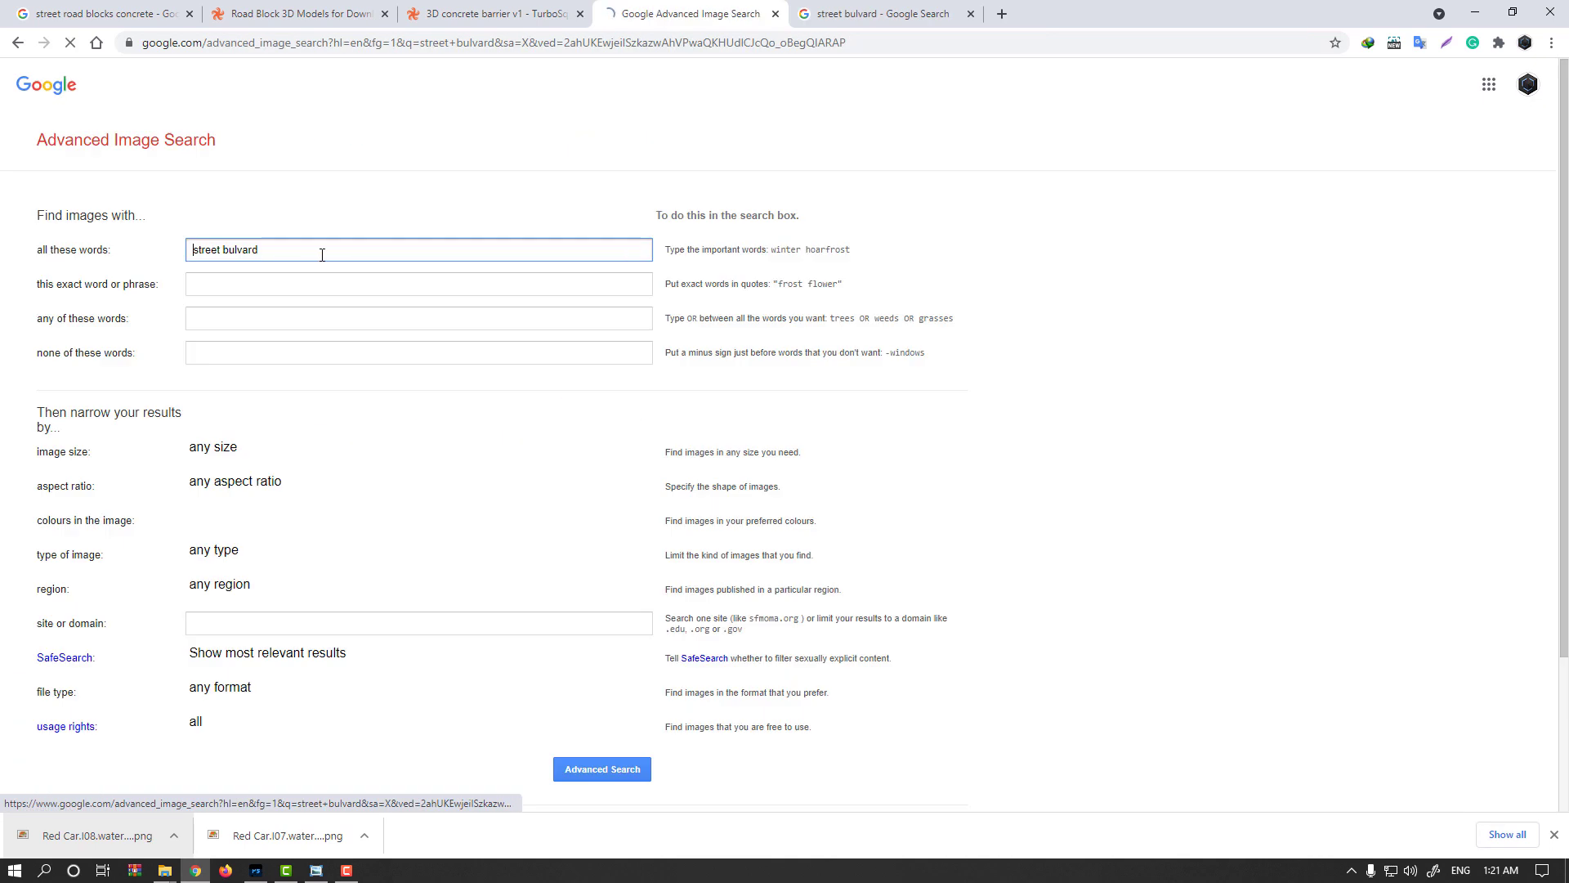
click(261, 561)
click(262, 454)
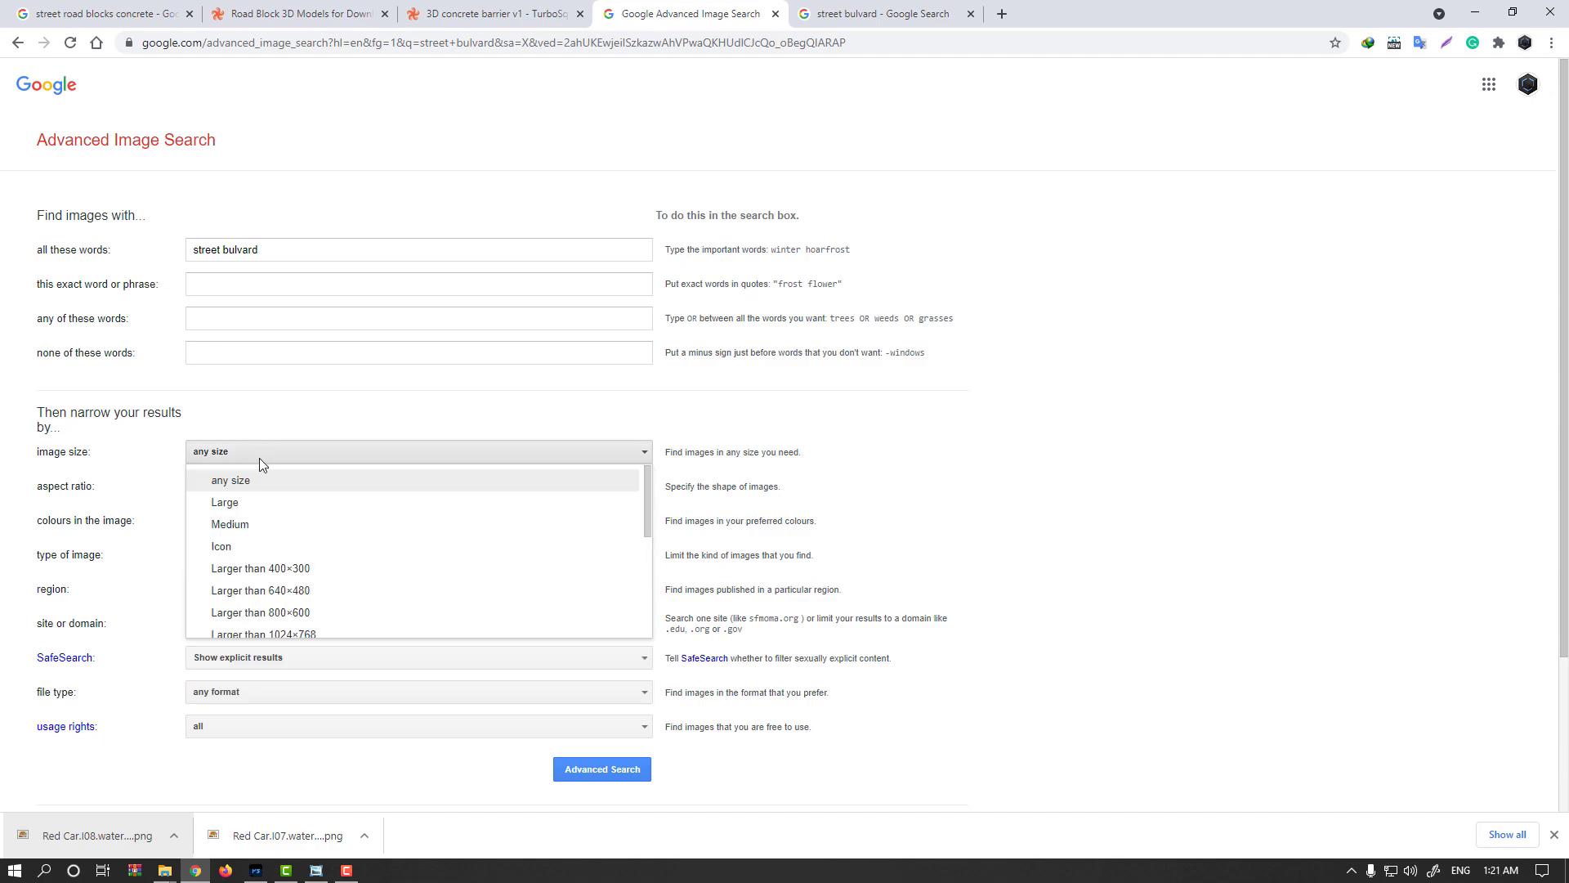
scroll(309, 593, down, 2)
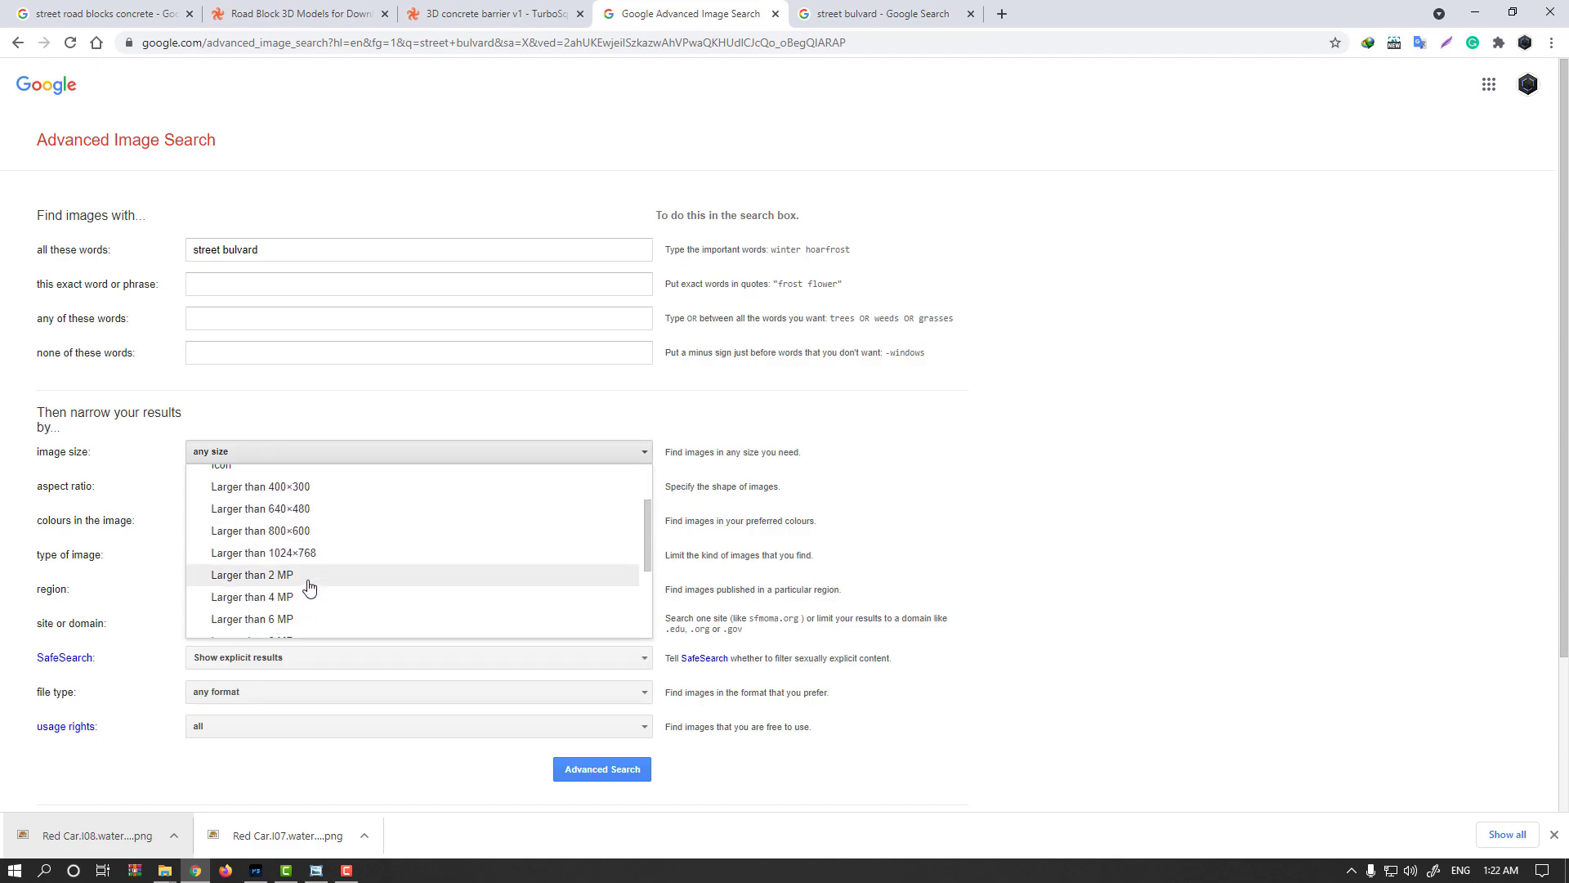
click(308, 580)
click(604, 769)
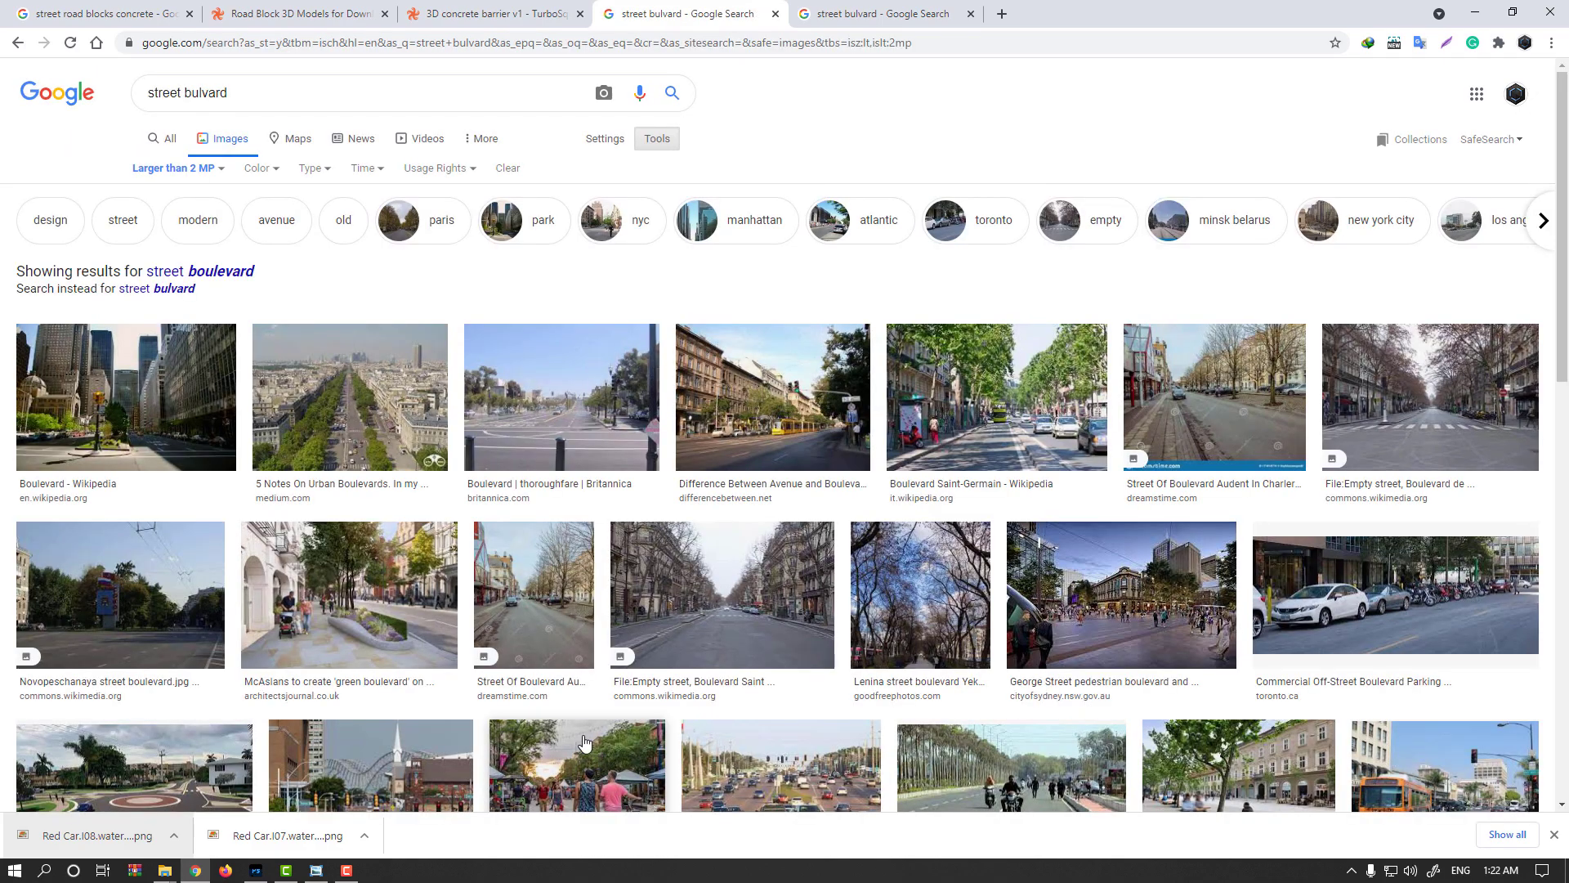
scroll(584, 742, down, 15)
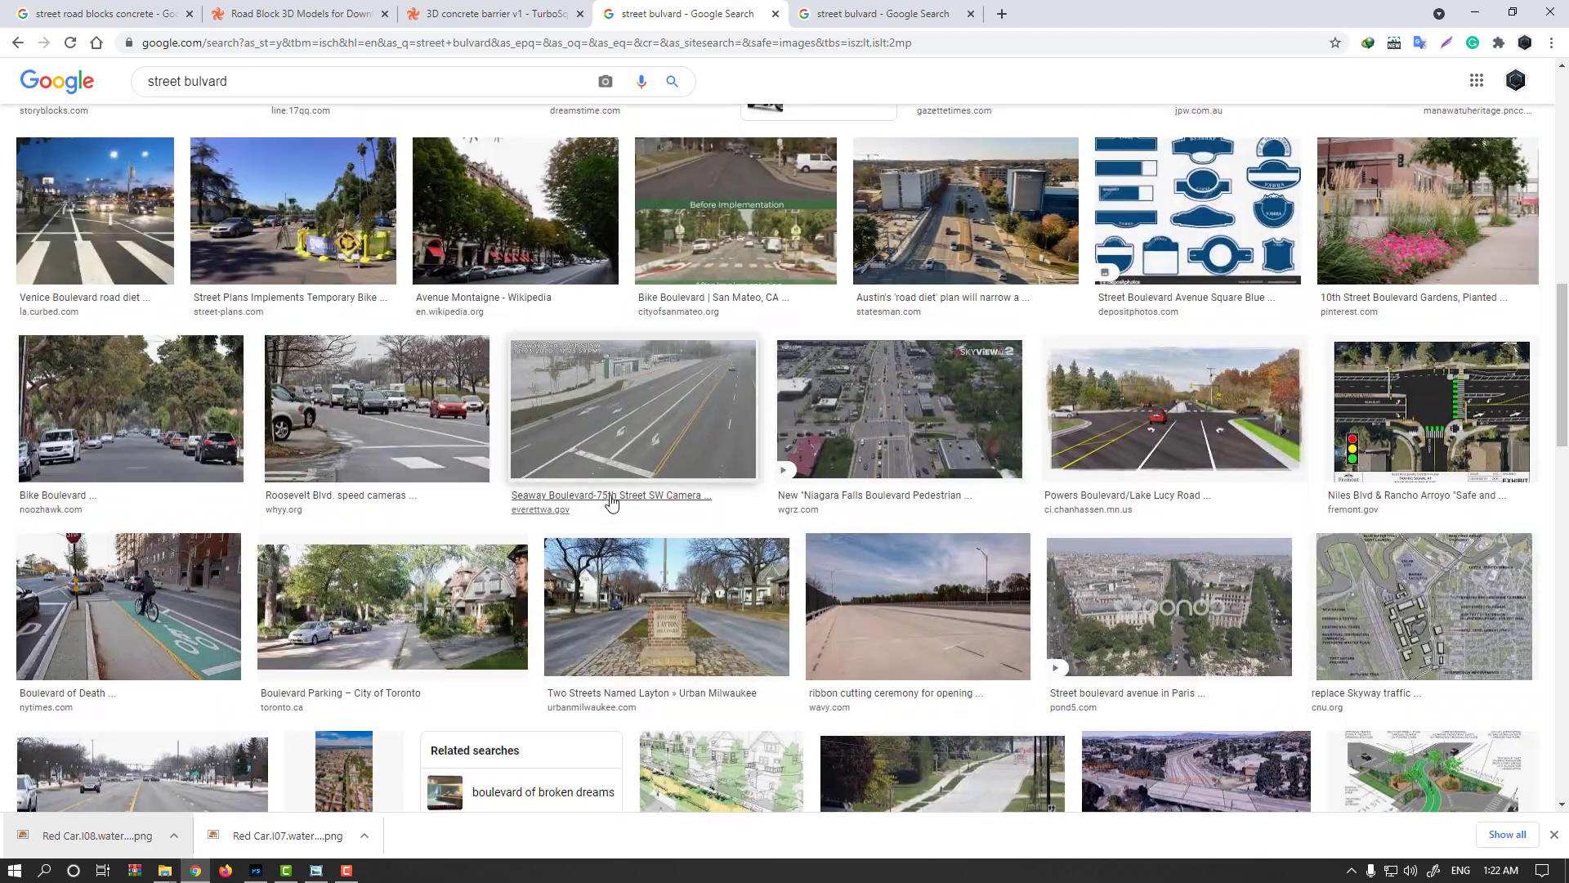
scroll(611, 502, down, 20)
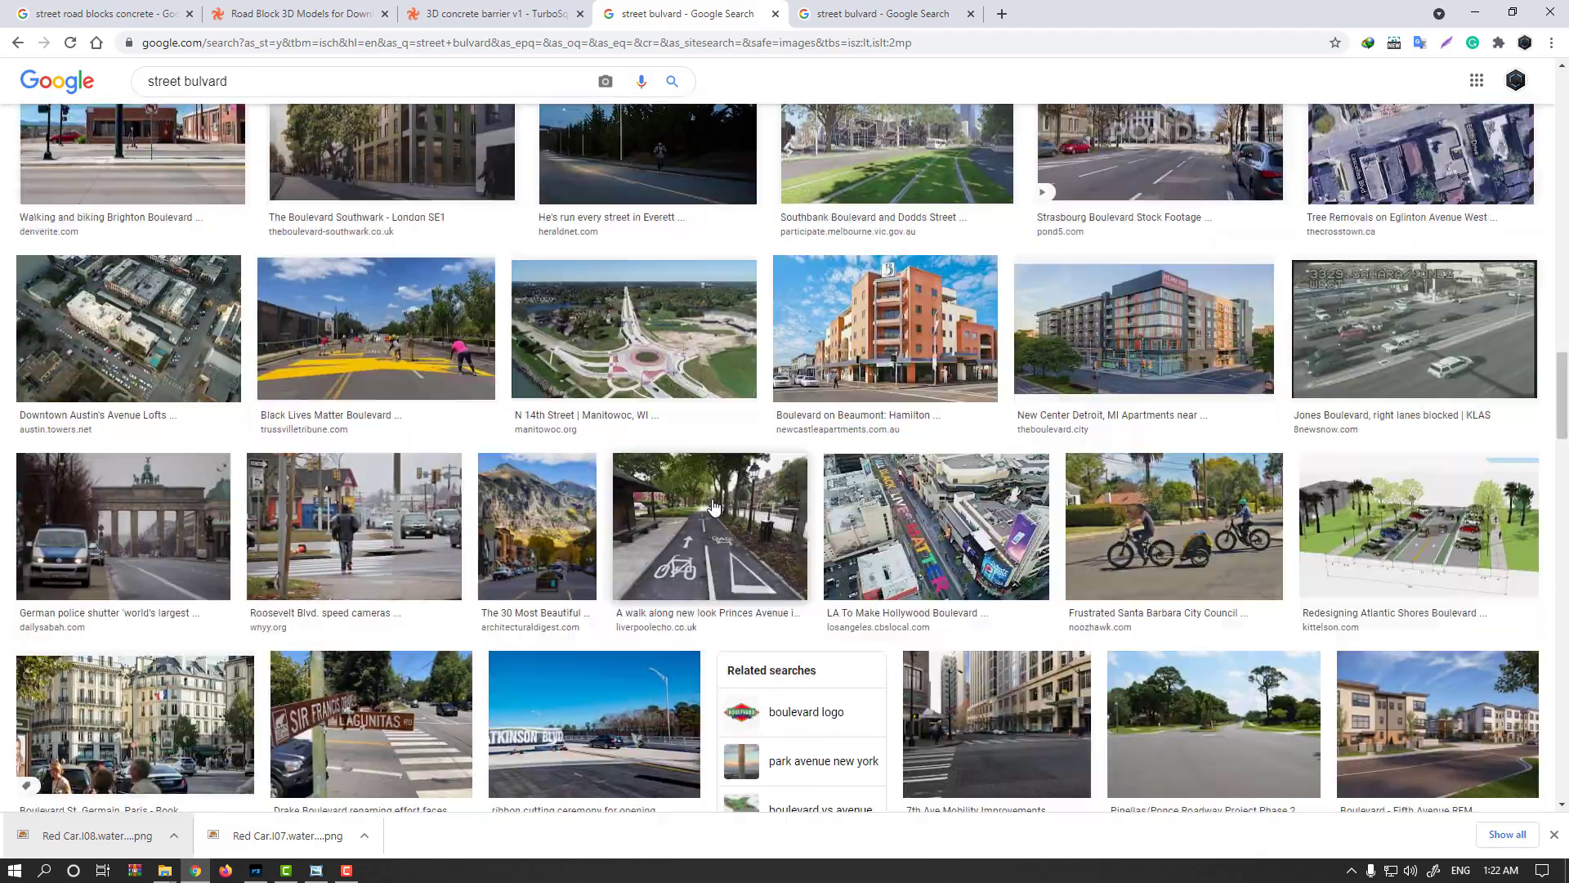
Step: Search Google Images for "grass" in a new browser tab
click(891, 23)
click(1002, 14)
text(grass)
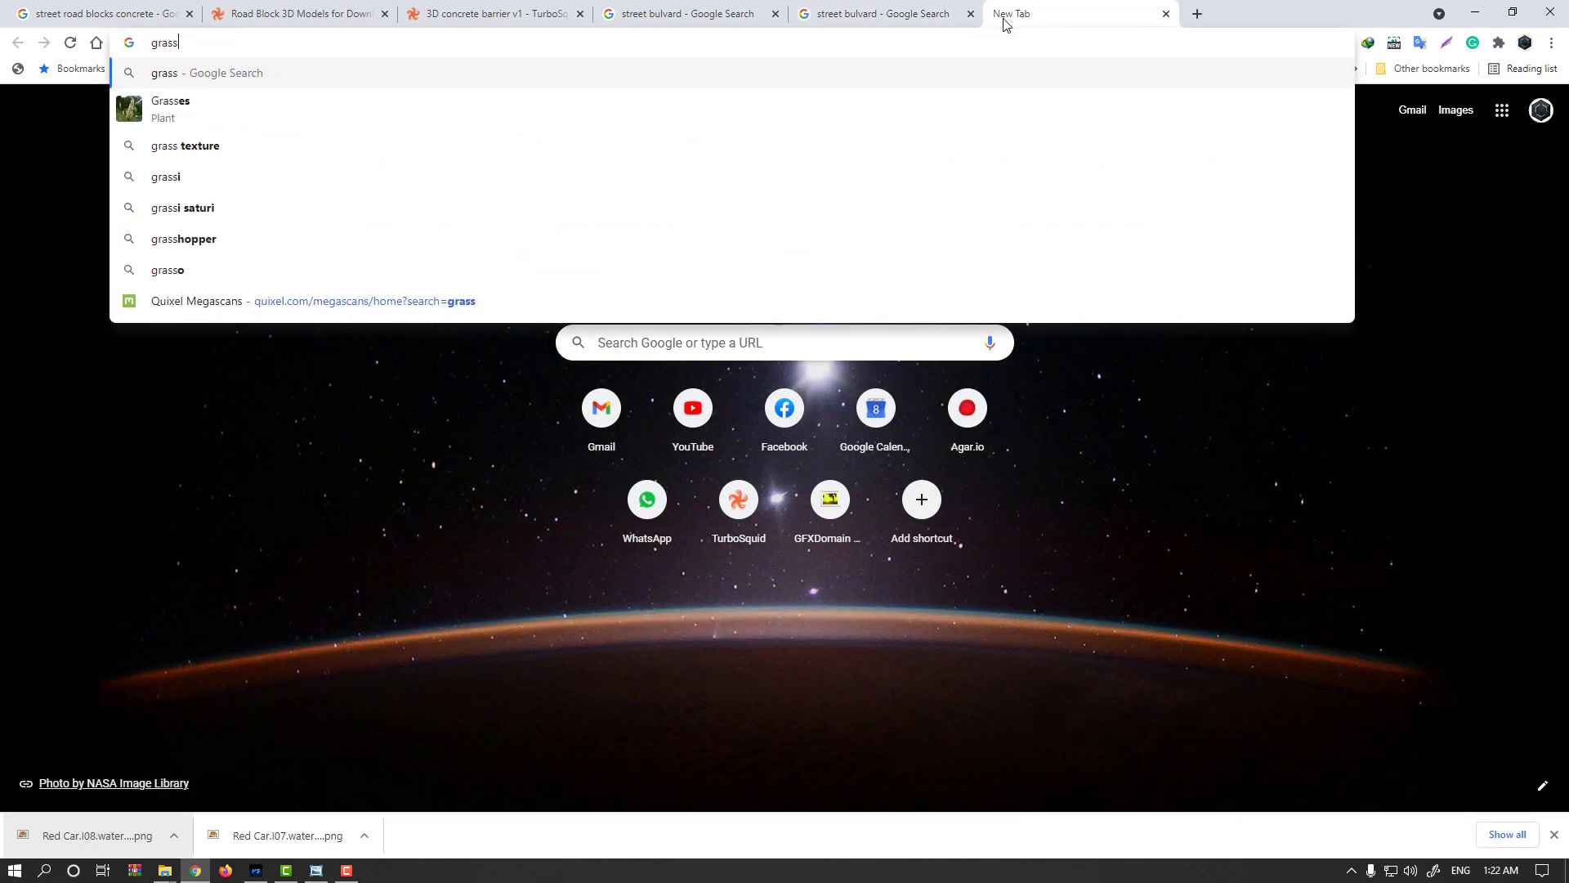
key(Return)
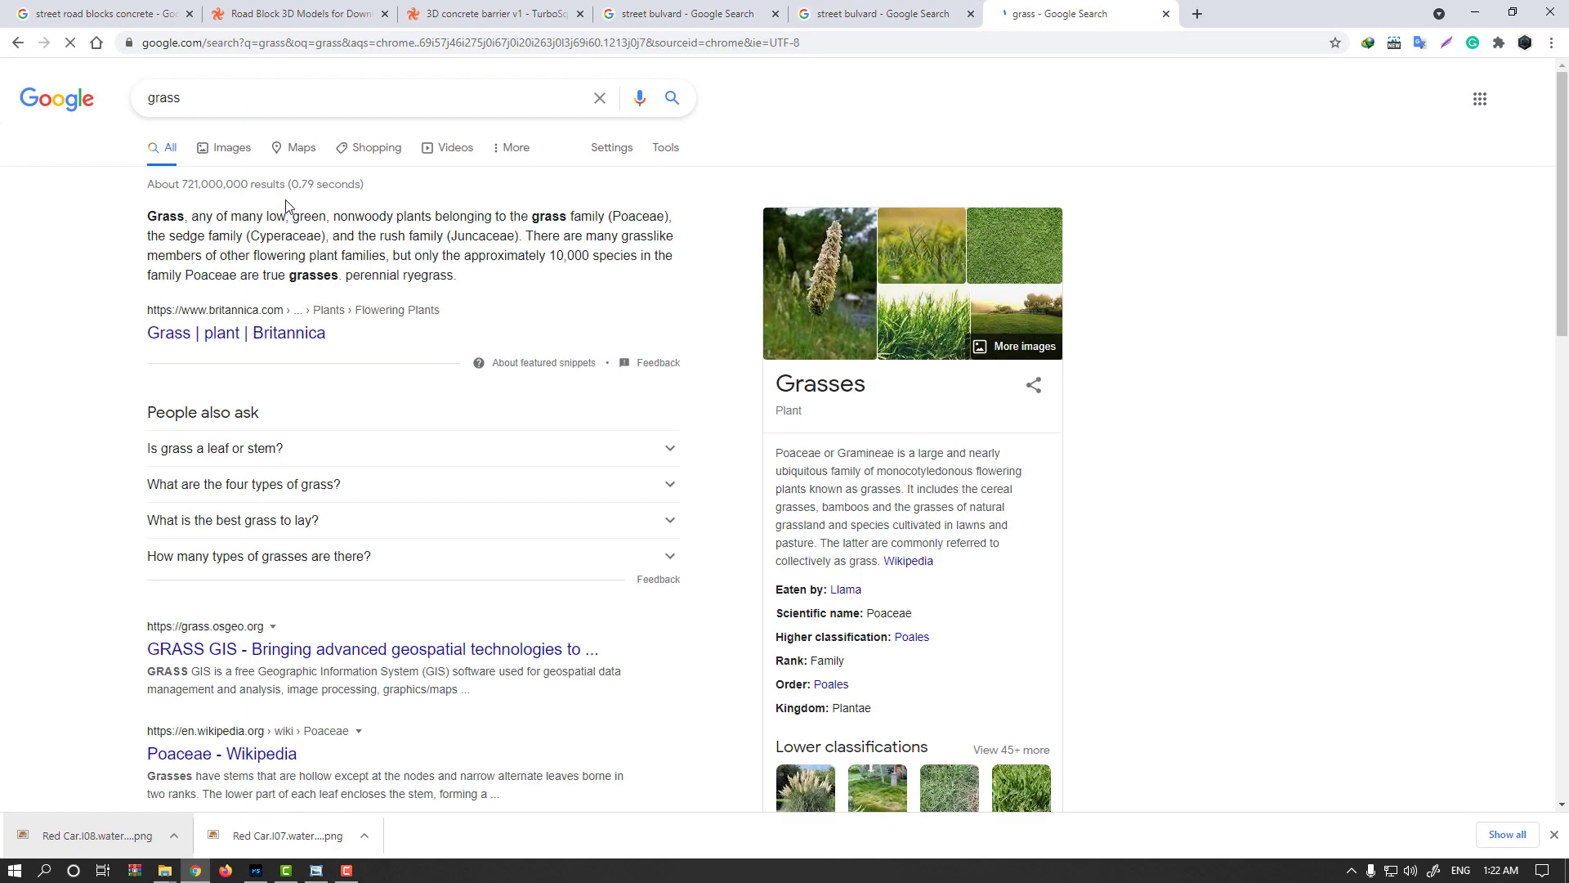
click(232, 150)
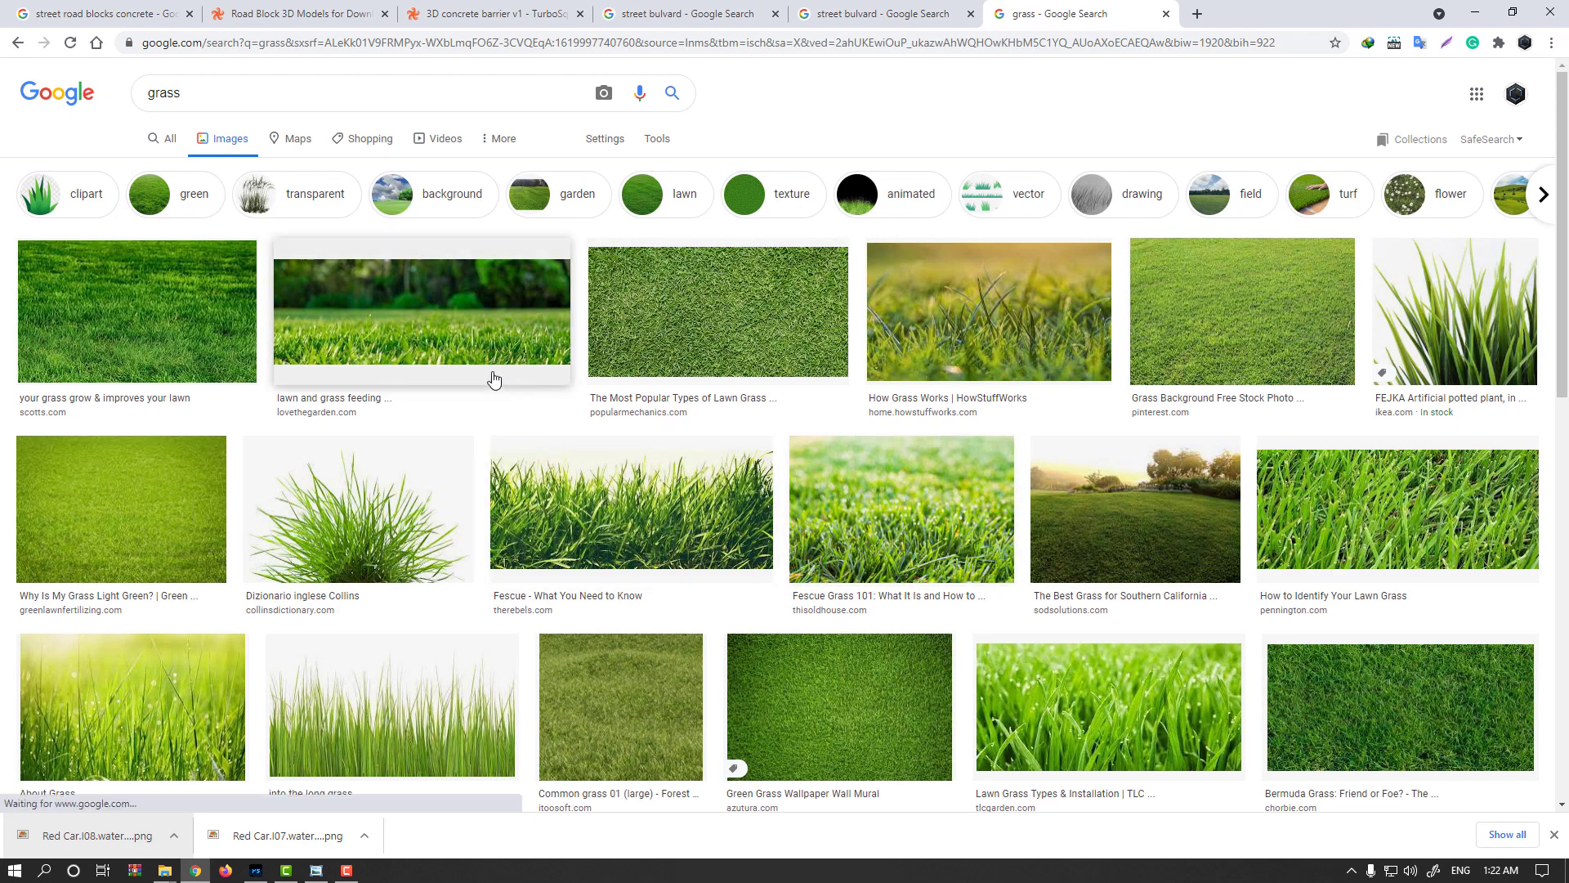
Step: Check the street scene in Photoshop, then filter the grass image results in Chrome to Large size and view the separately opened grass result
click(256, 870)
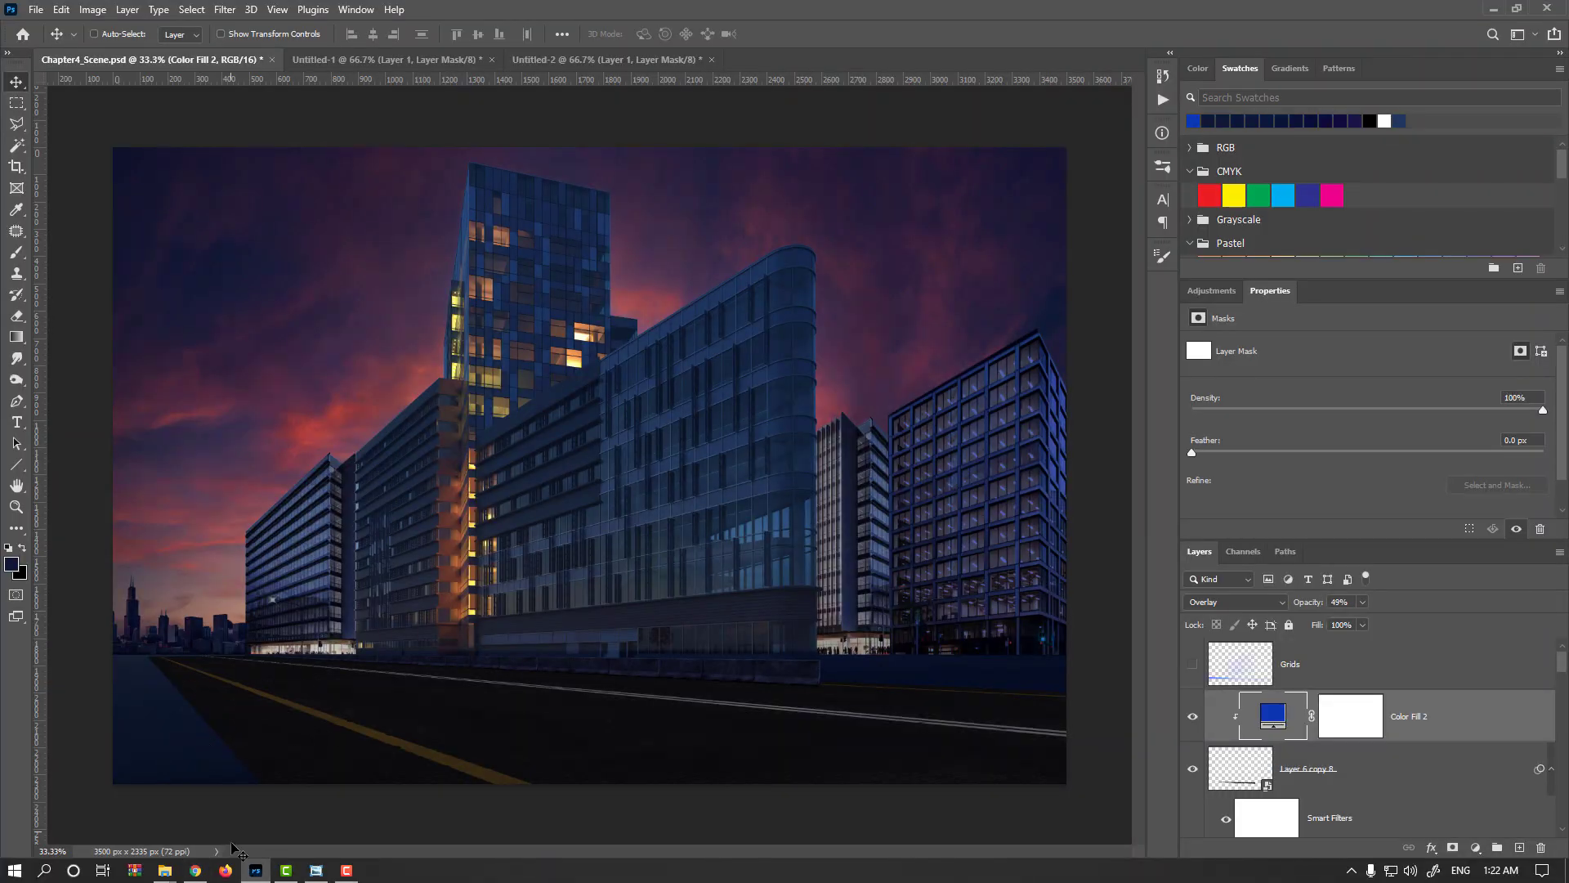
click(196, 869)
scroll(470, 350, down, 10)
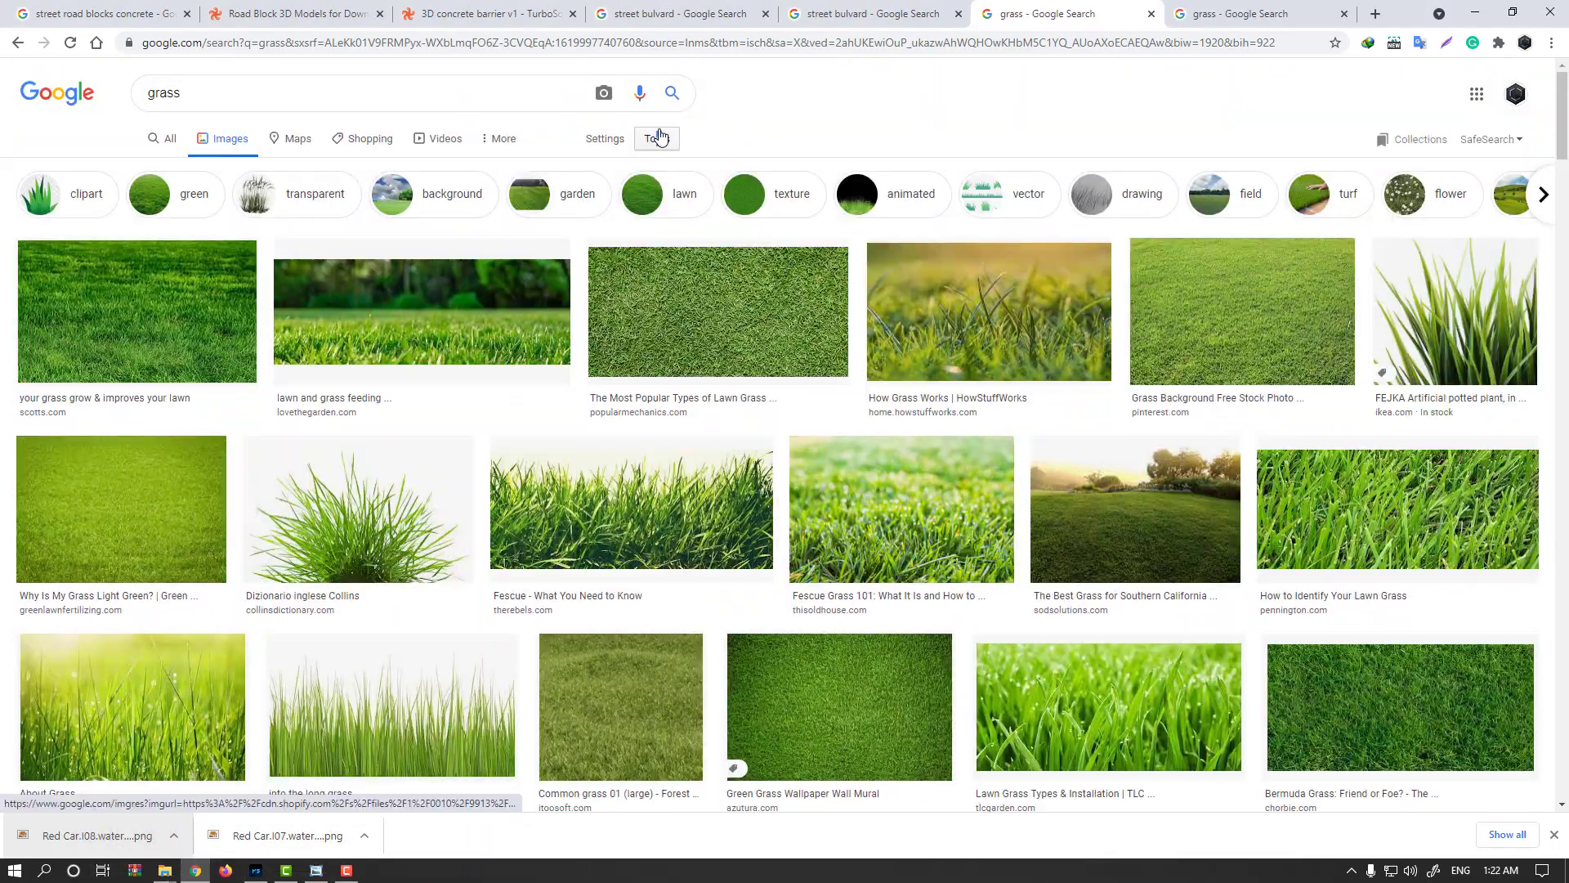
click(658, 138)
click(160, 169)
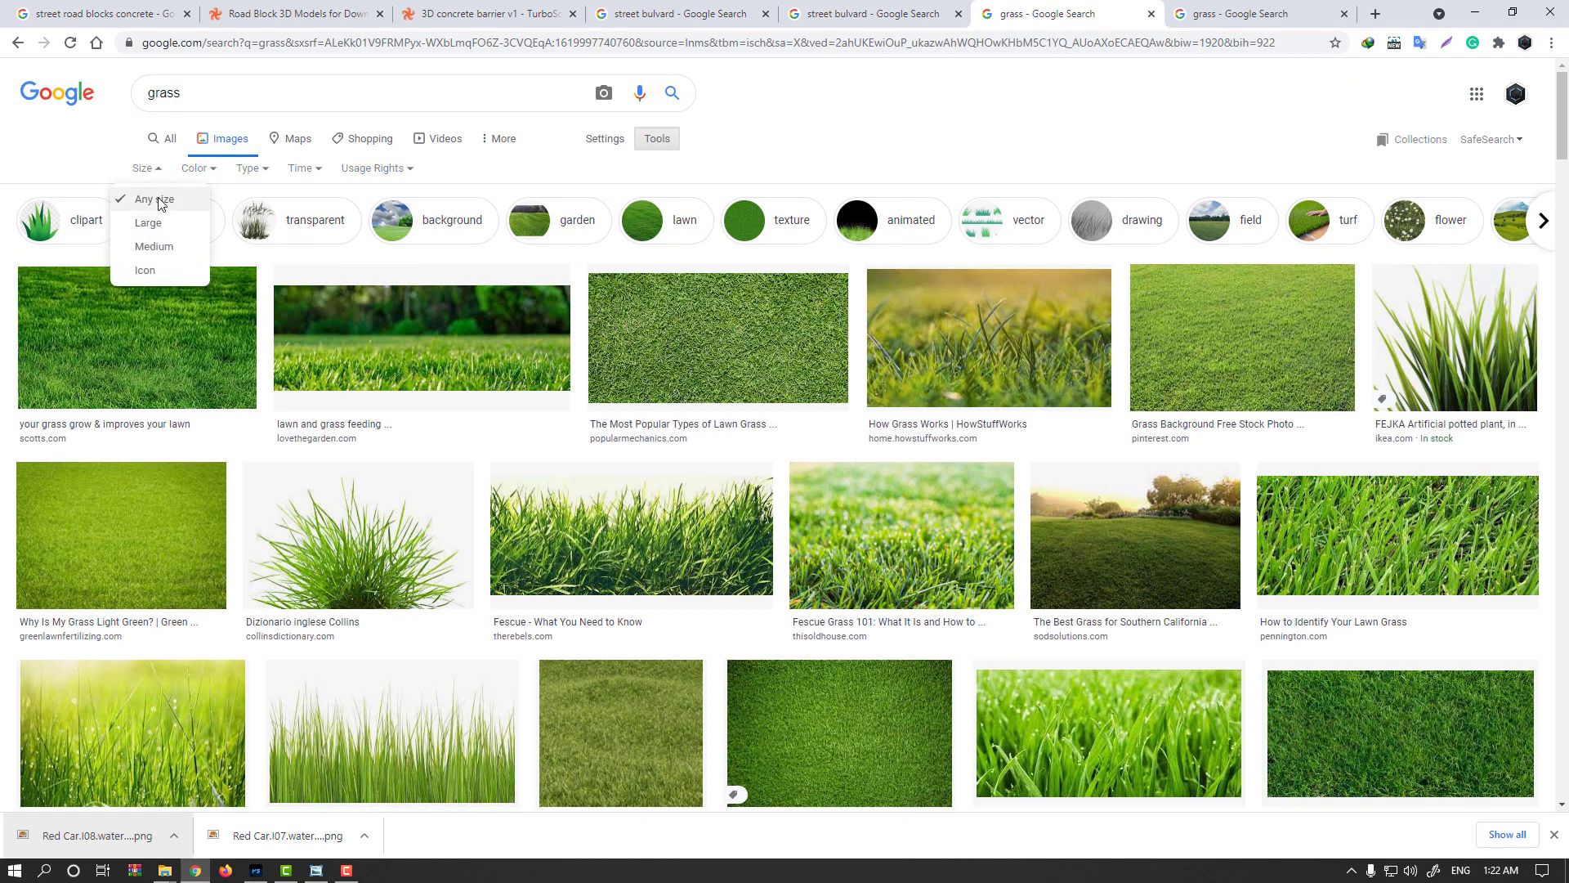
click(154, 219)
click(1174, 12)
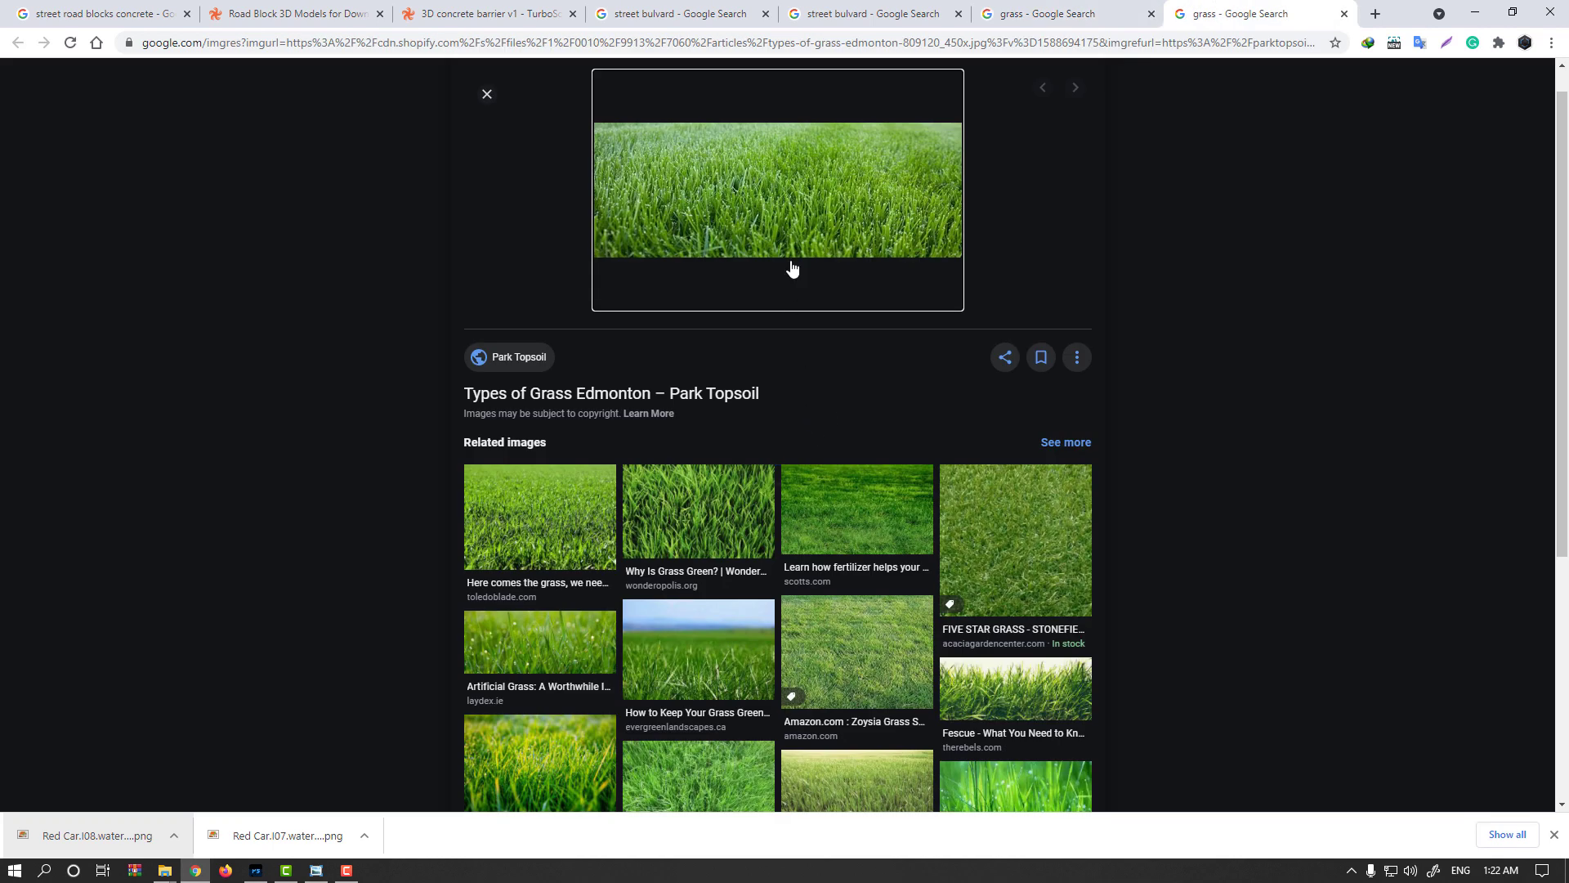
scroll(800, 233, down, 2)
click(1055, 14)
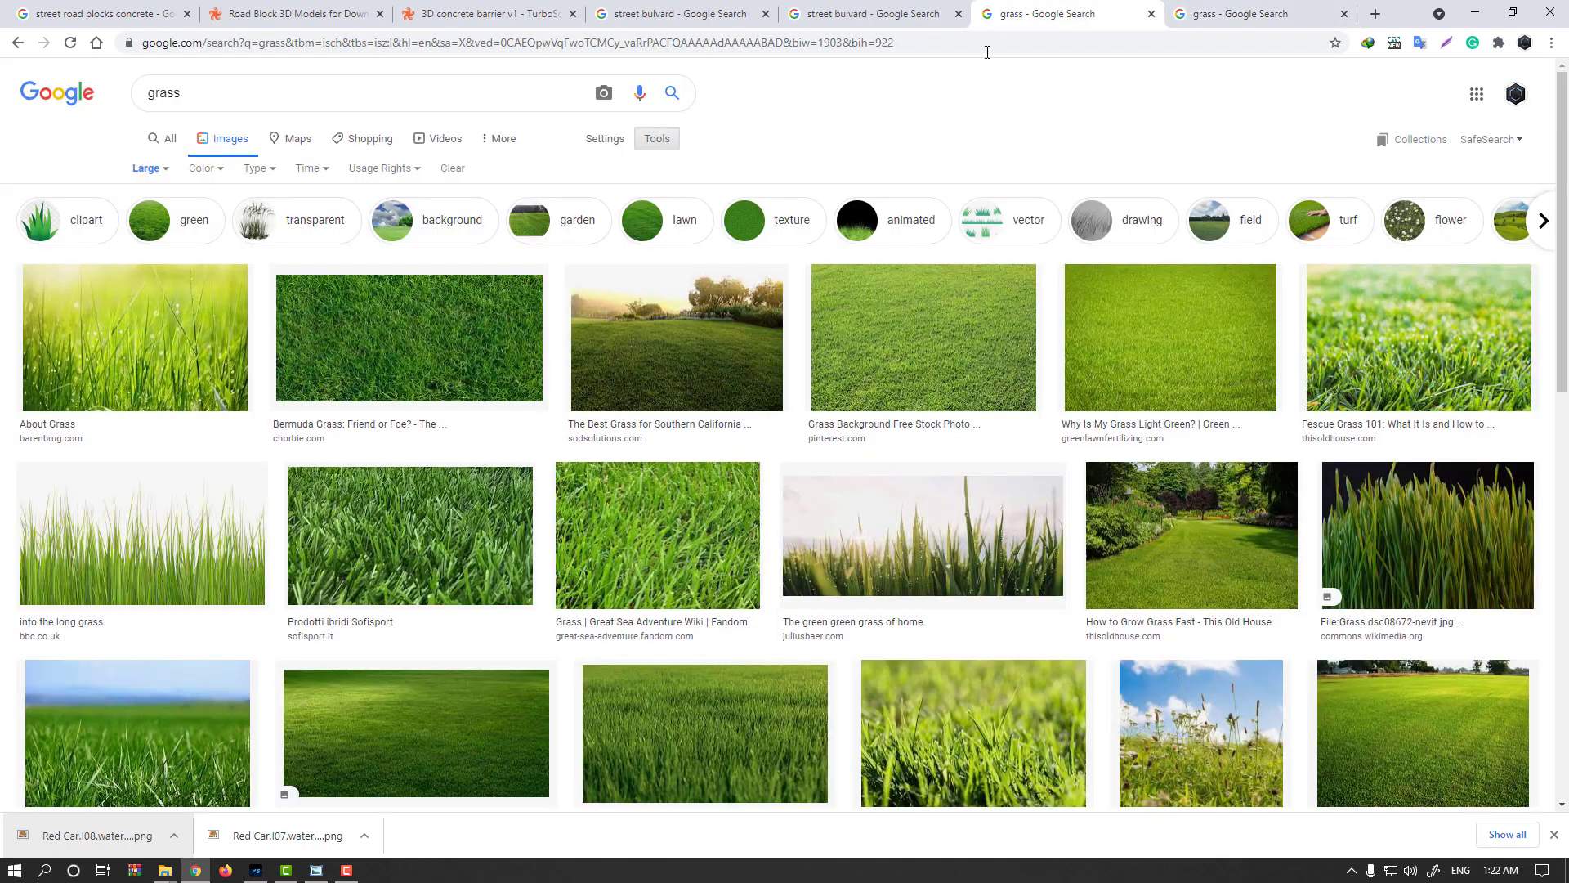
Step: Browse the grass image results and open the Bahia grass and Grass 101 pictures in separate tabs
scroll(607, 502, down, 4)
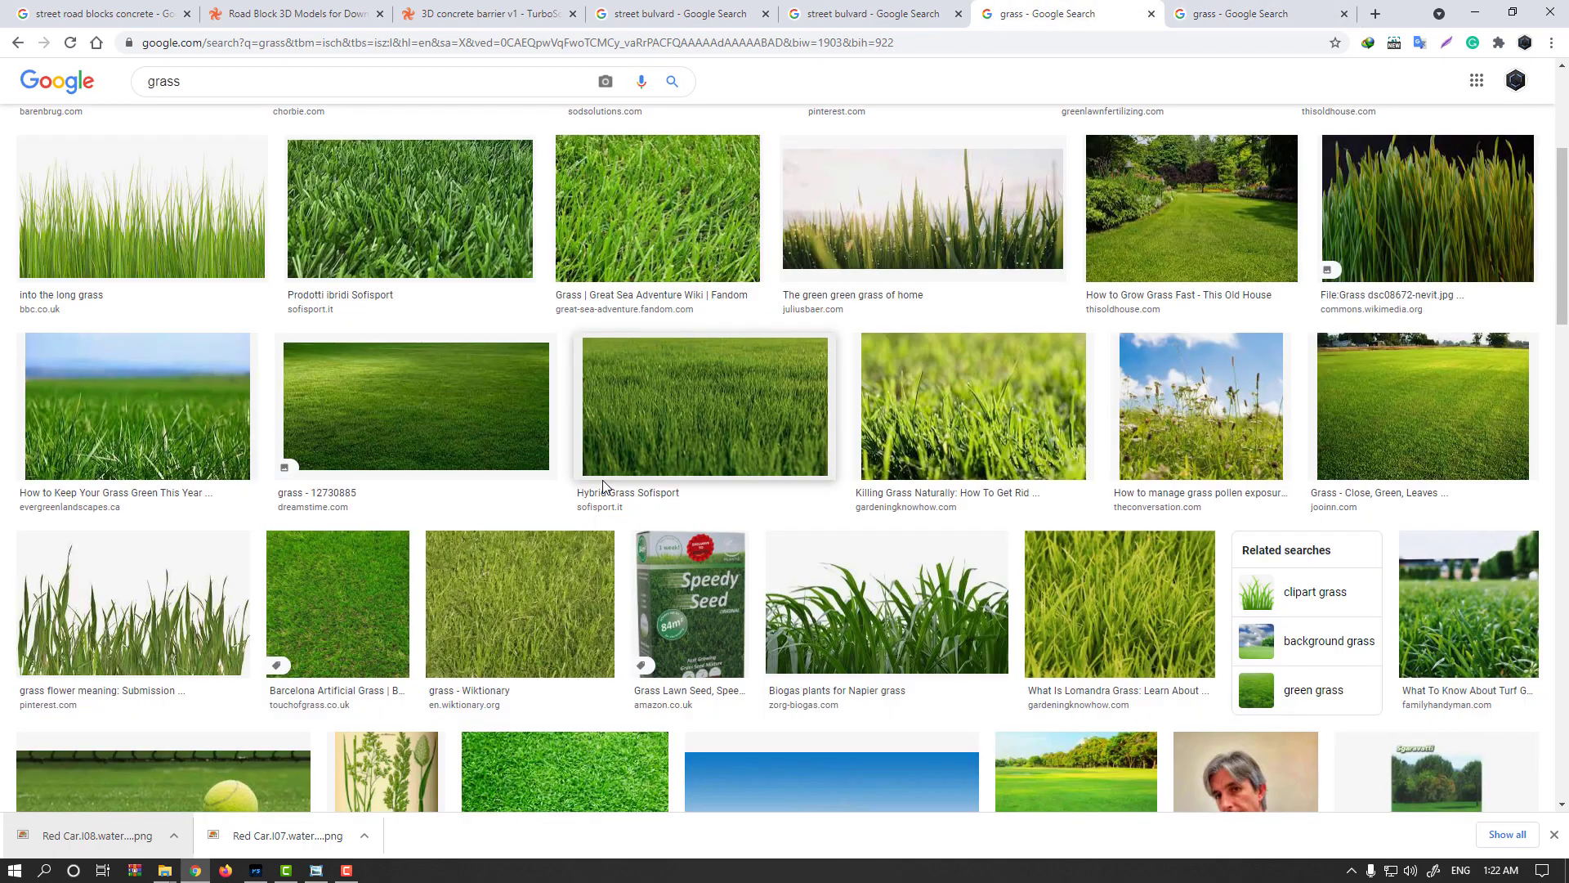
scroll(604, 485, down, 8)
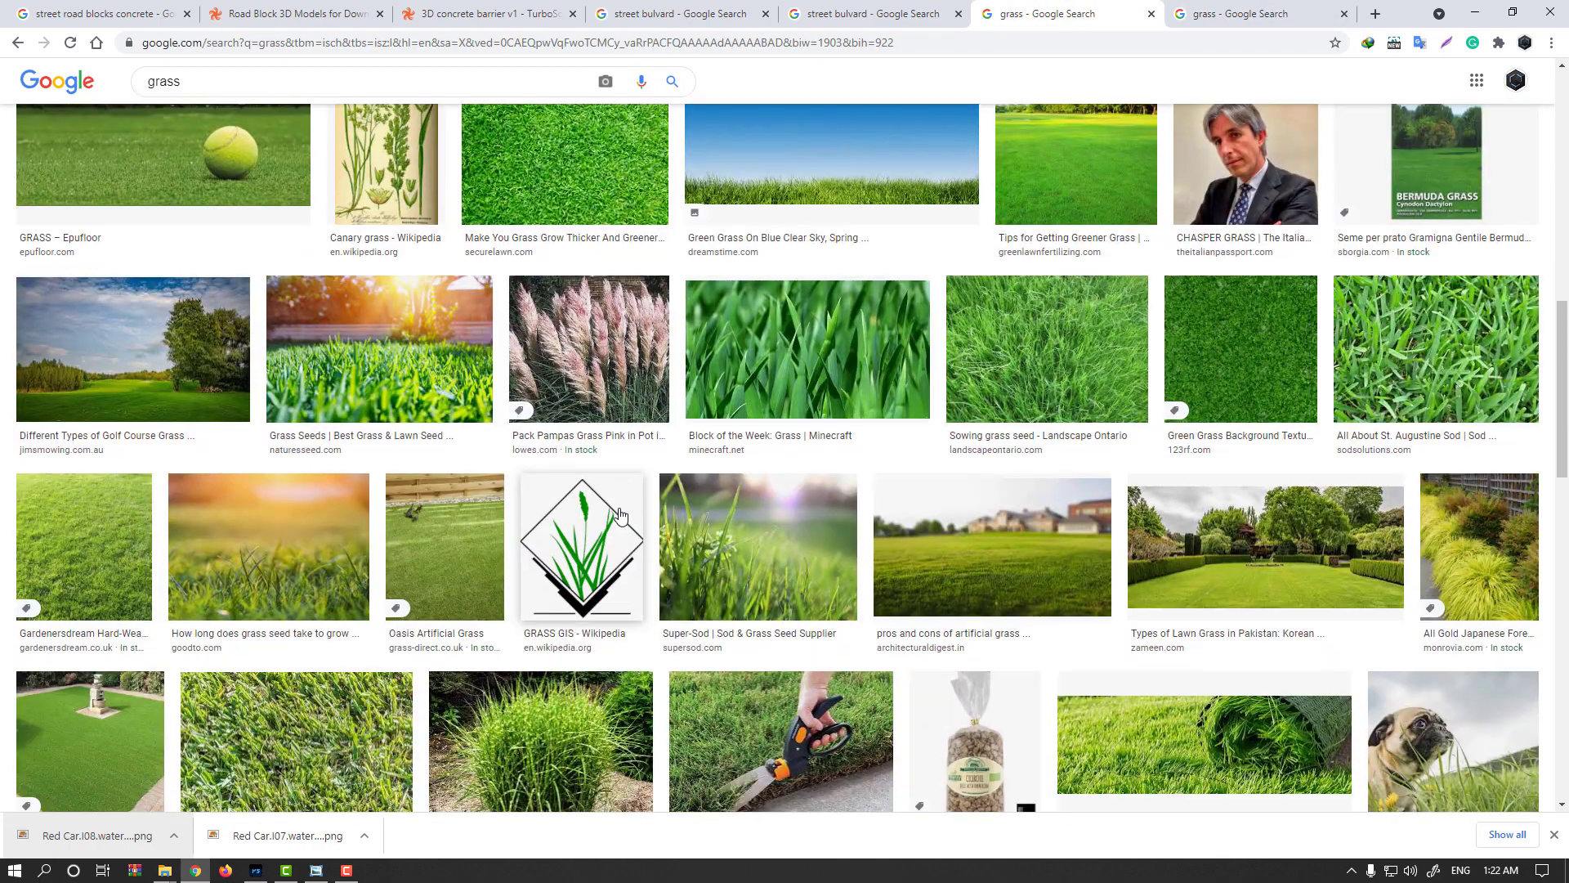
scroll(631, 500, down, 9)
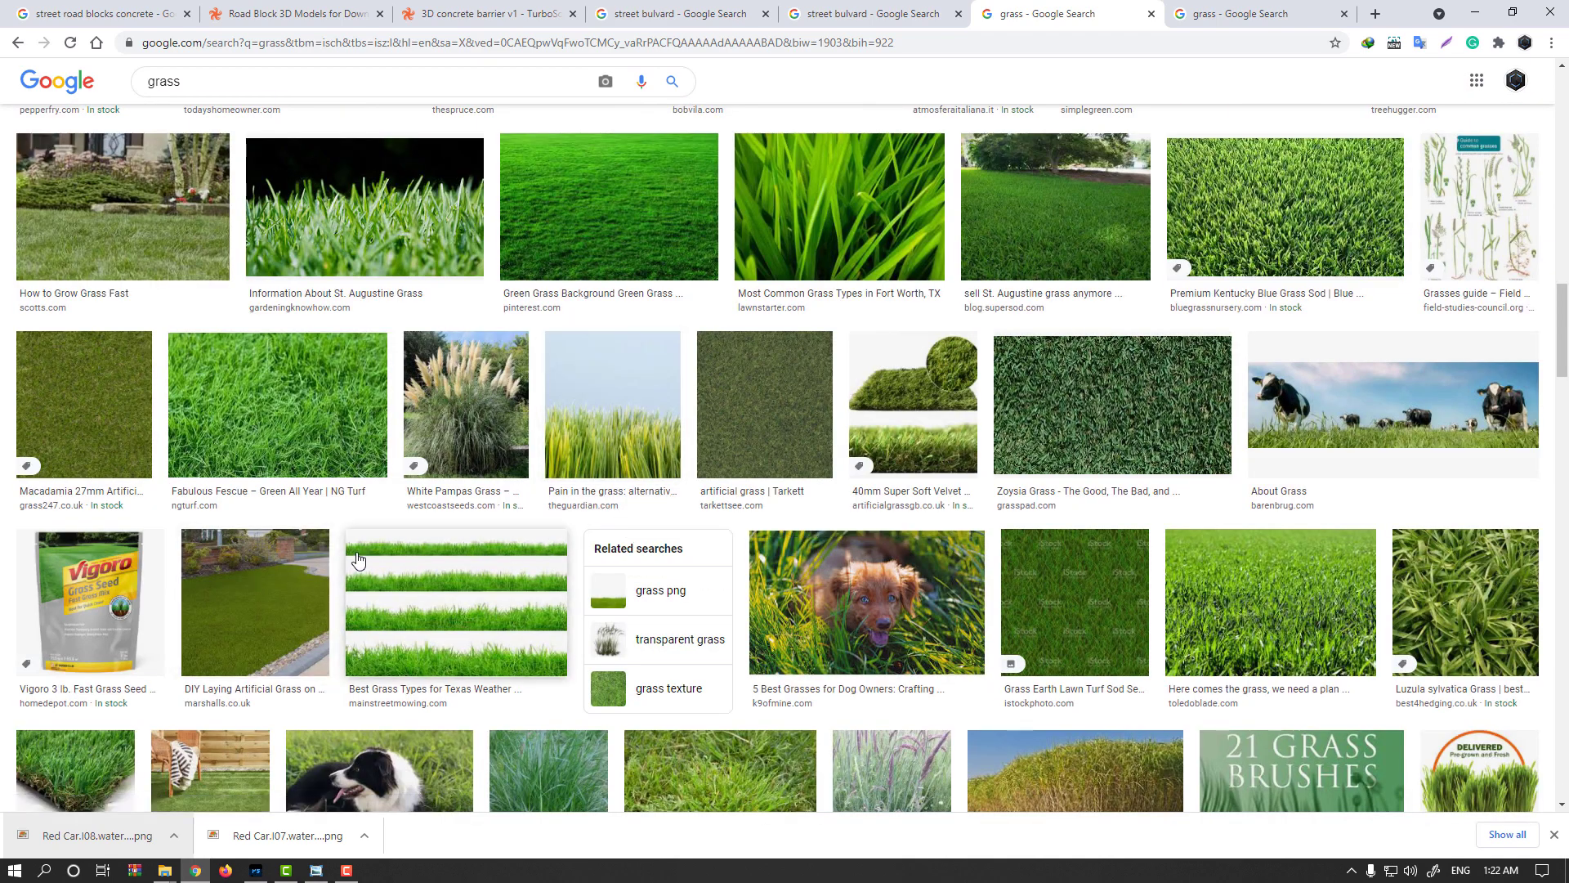
scroll(353, 553, down, 4)
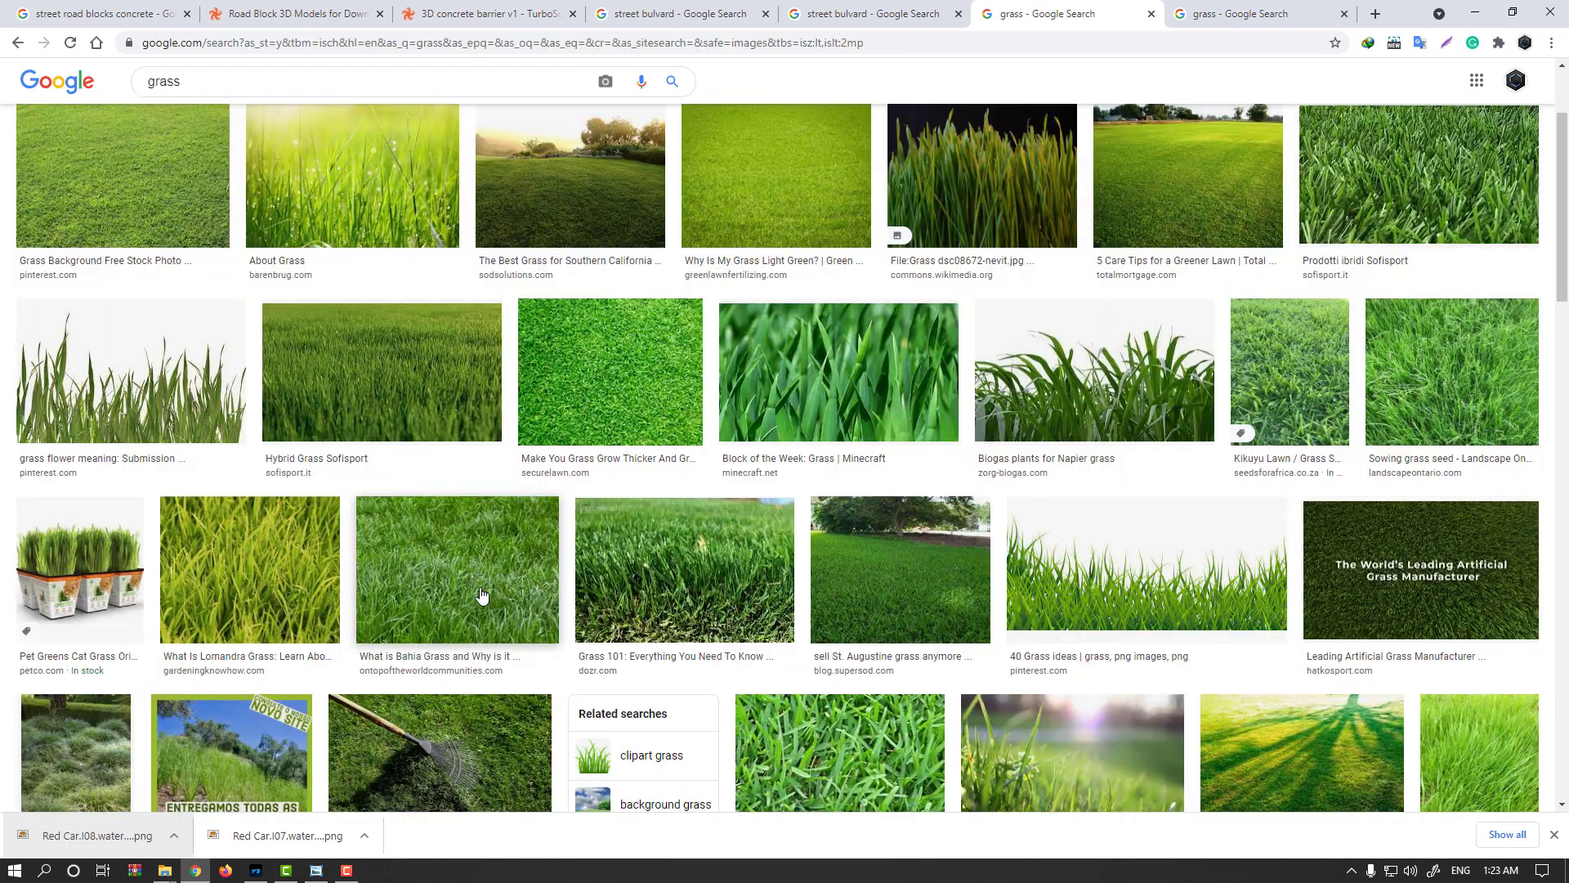
middle_click(481, 595)
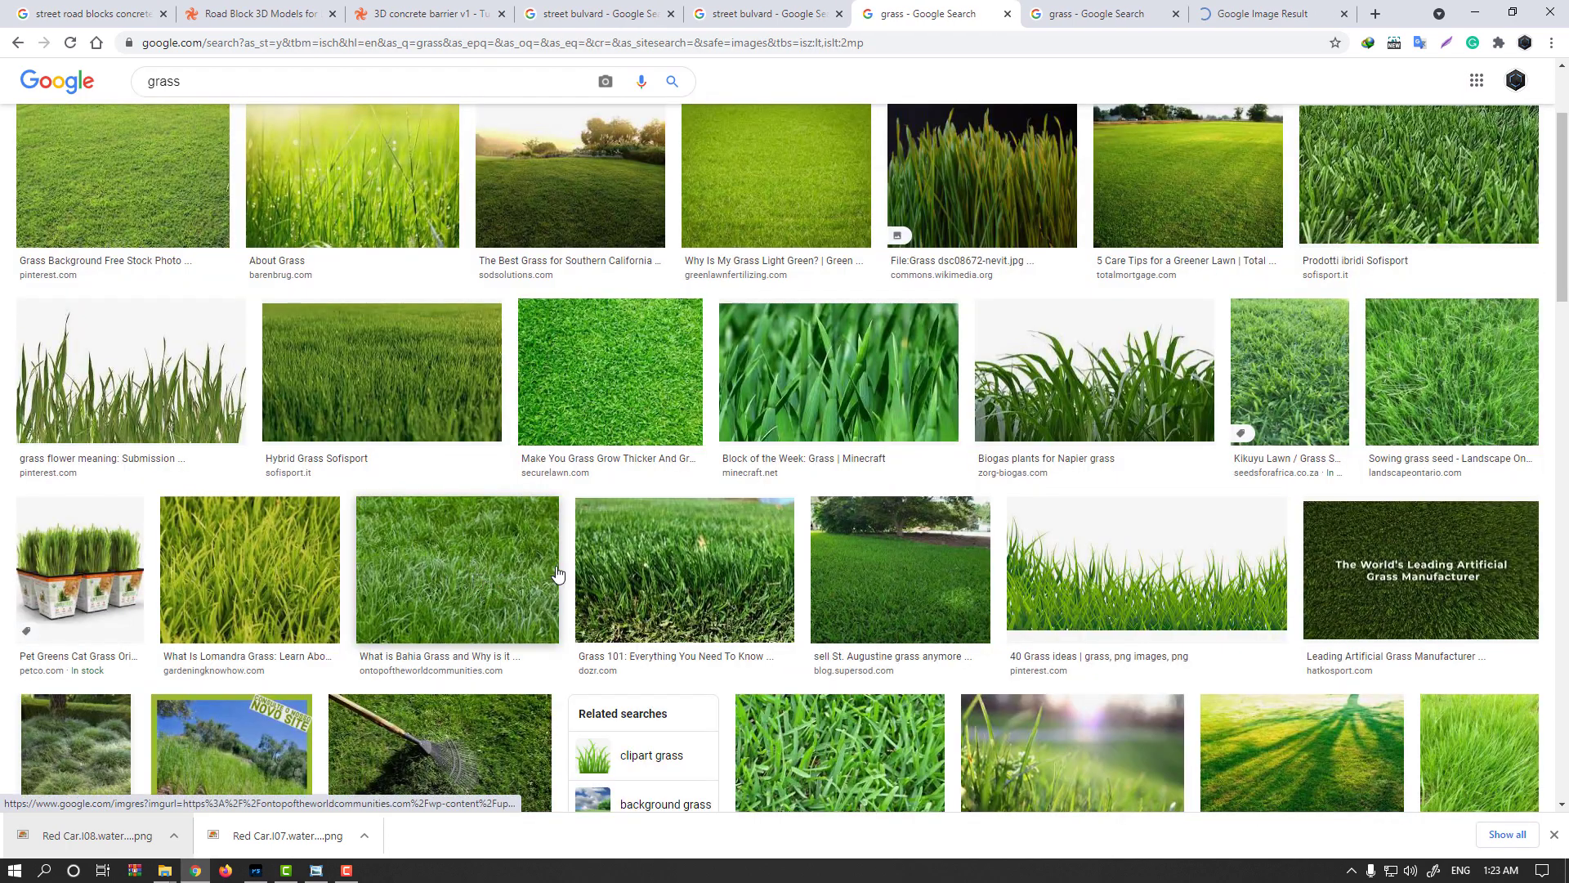
middle_click(687, 560)
scroll(706, 568, down, 4)
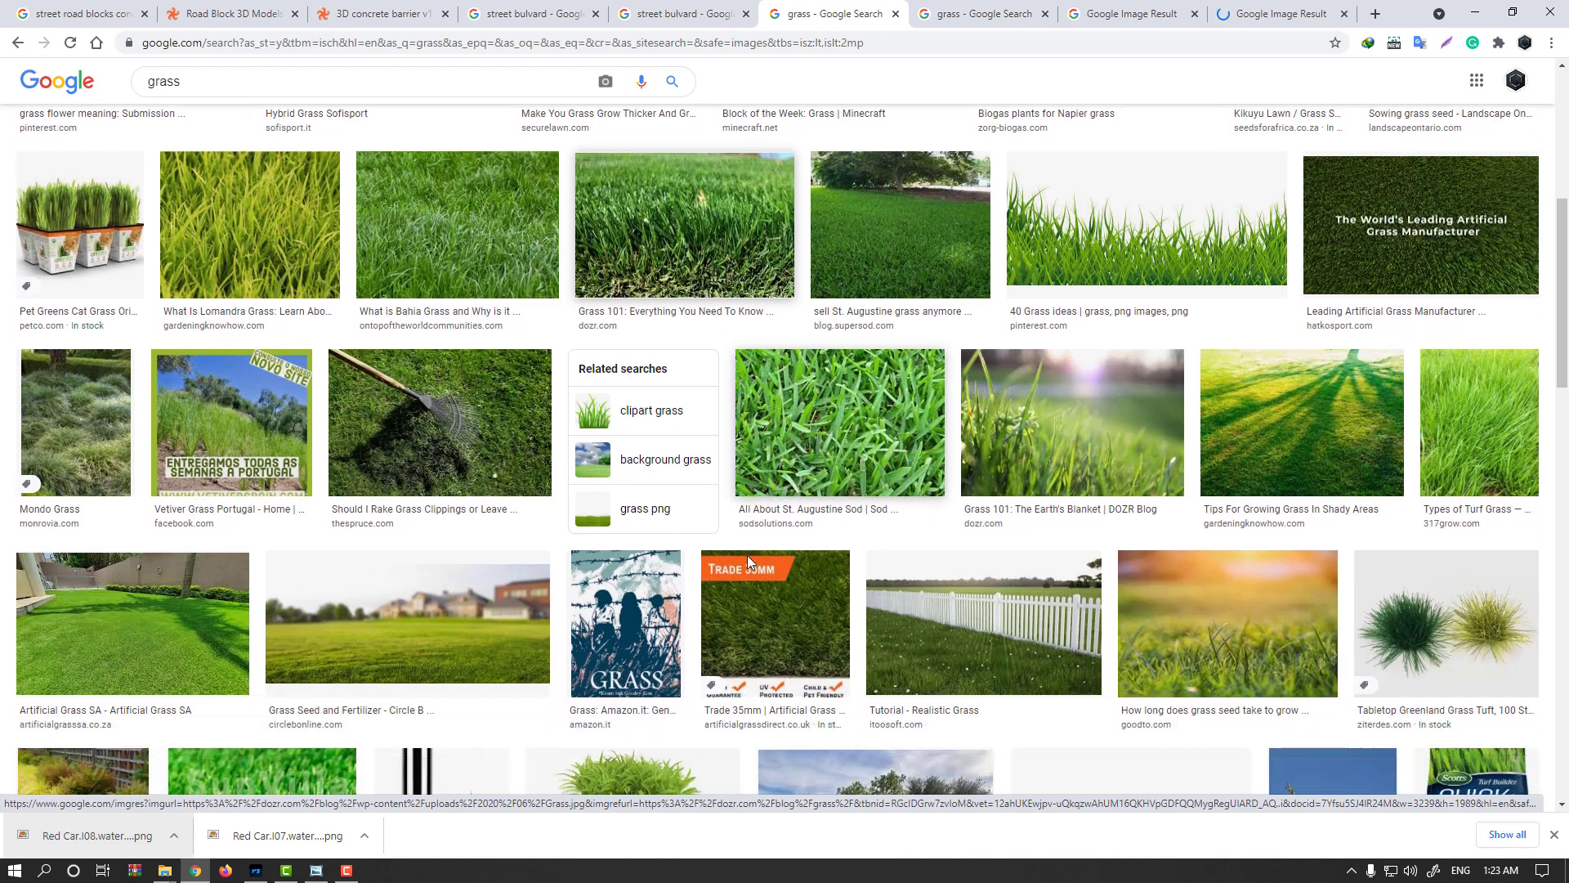
Step: Open the Textured Green Grass image result in a separate tab and go to its source page on Easy Glass Splashbacks
click(924, 14)
click(1085, 12)
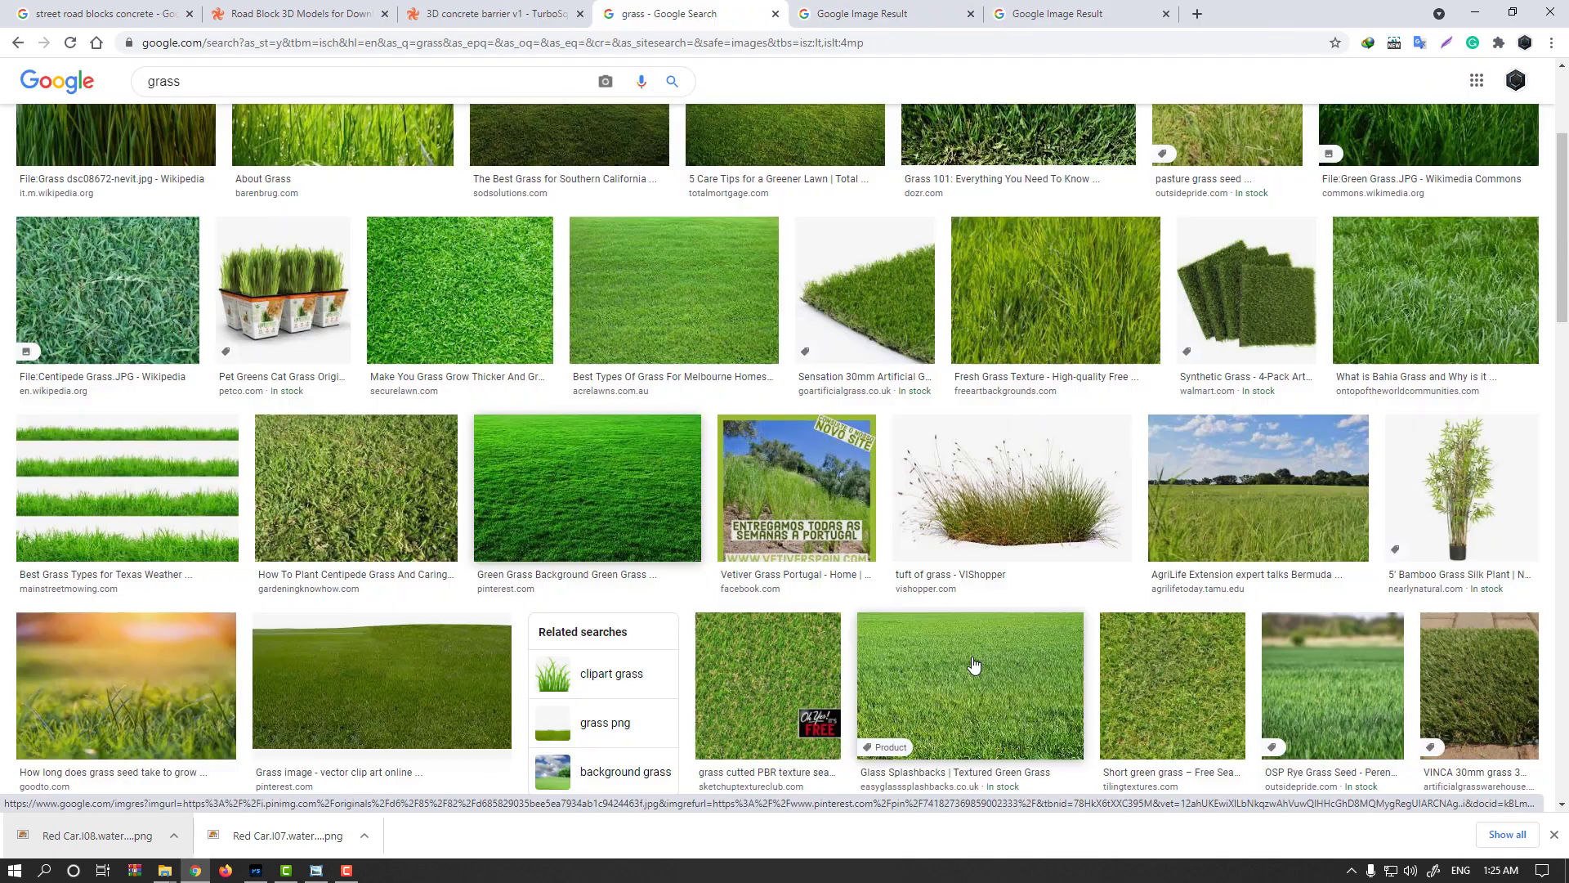
middle_click(974, 665)
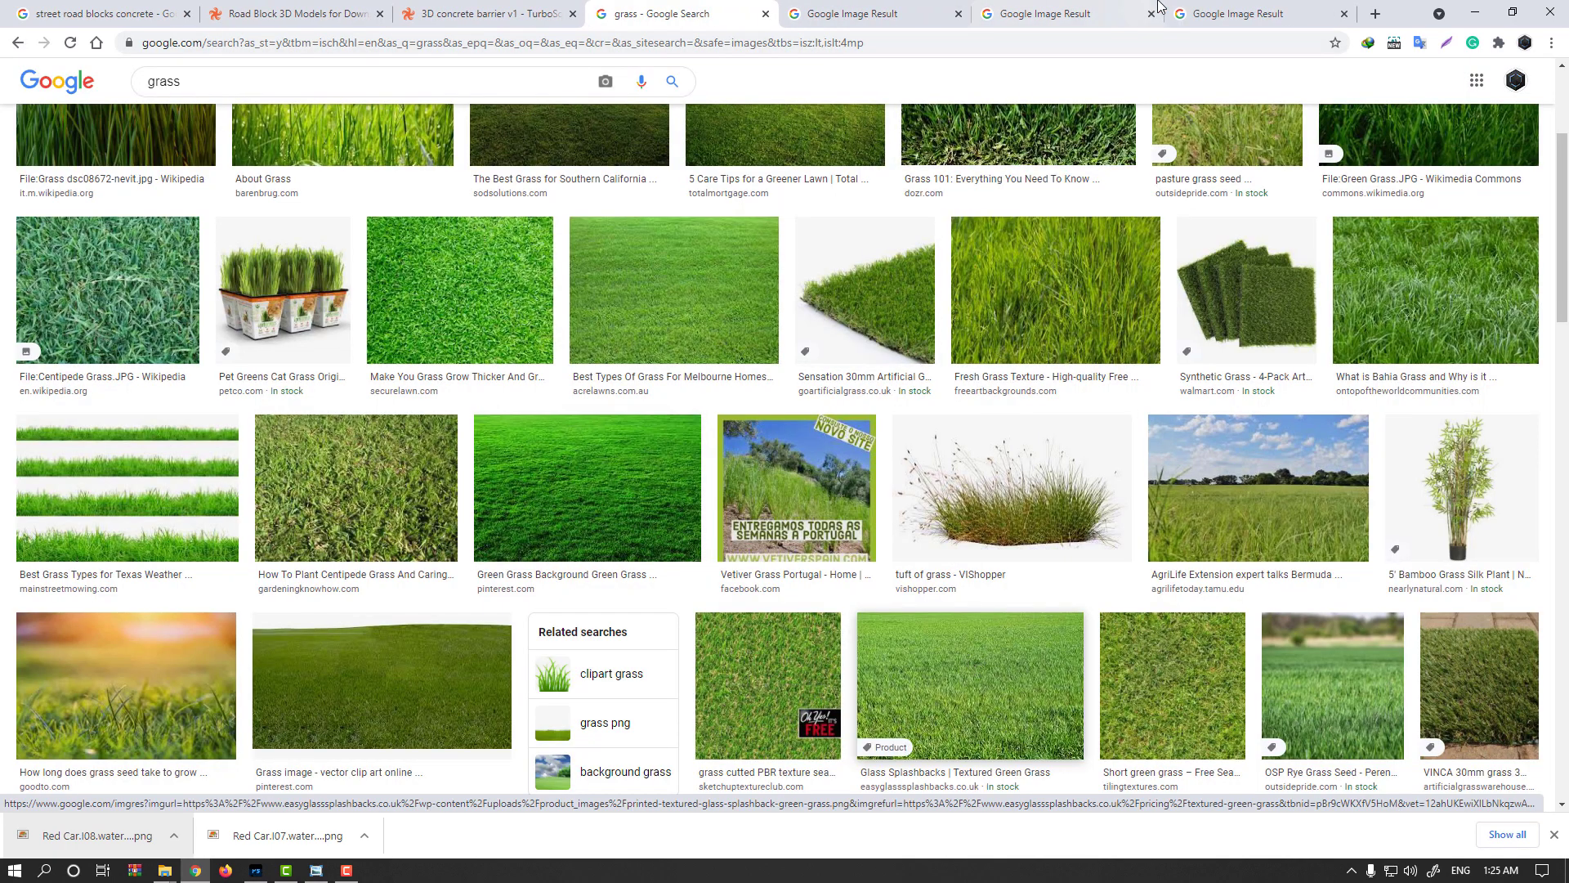
click(1234, 13)
click(828, 223)
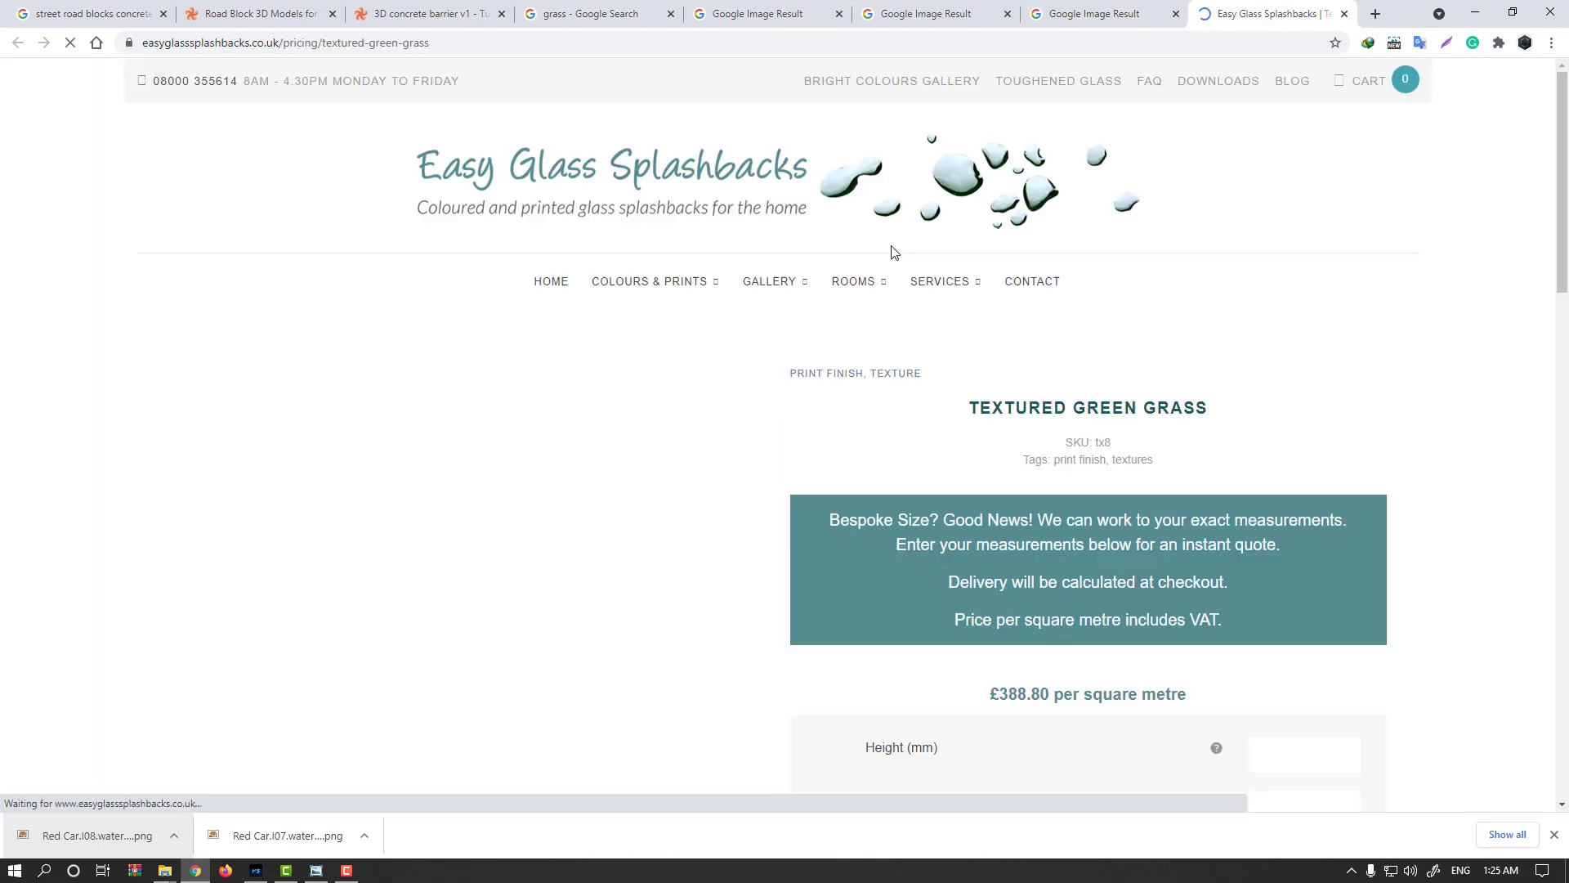
Step: Enlarge the Textured Green Grass product photo and zoom in to judge its detail
scroll(627, 496, down, 3)
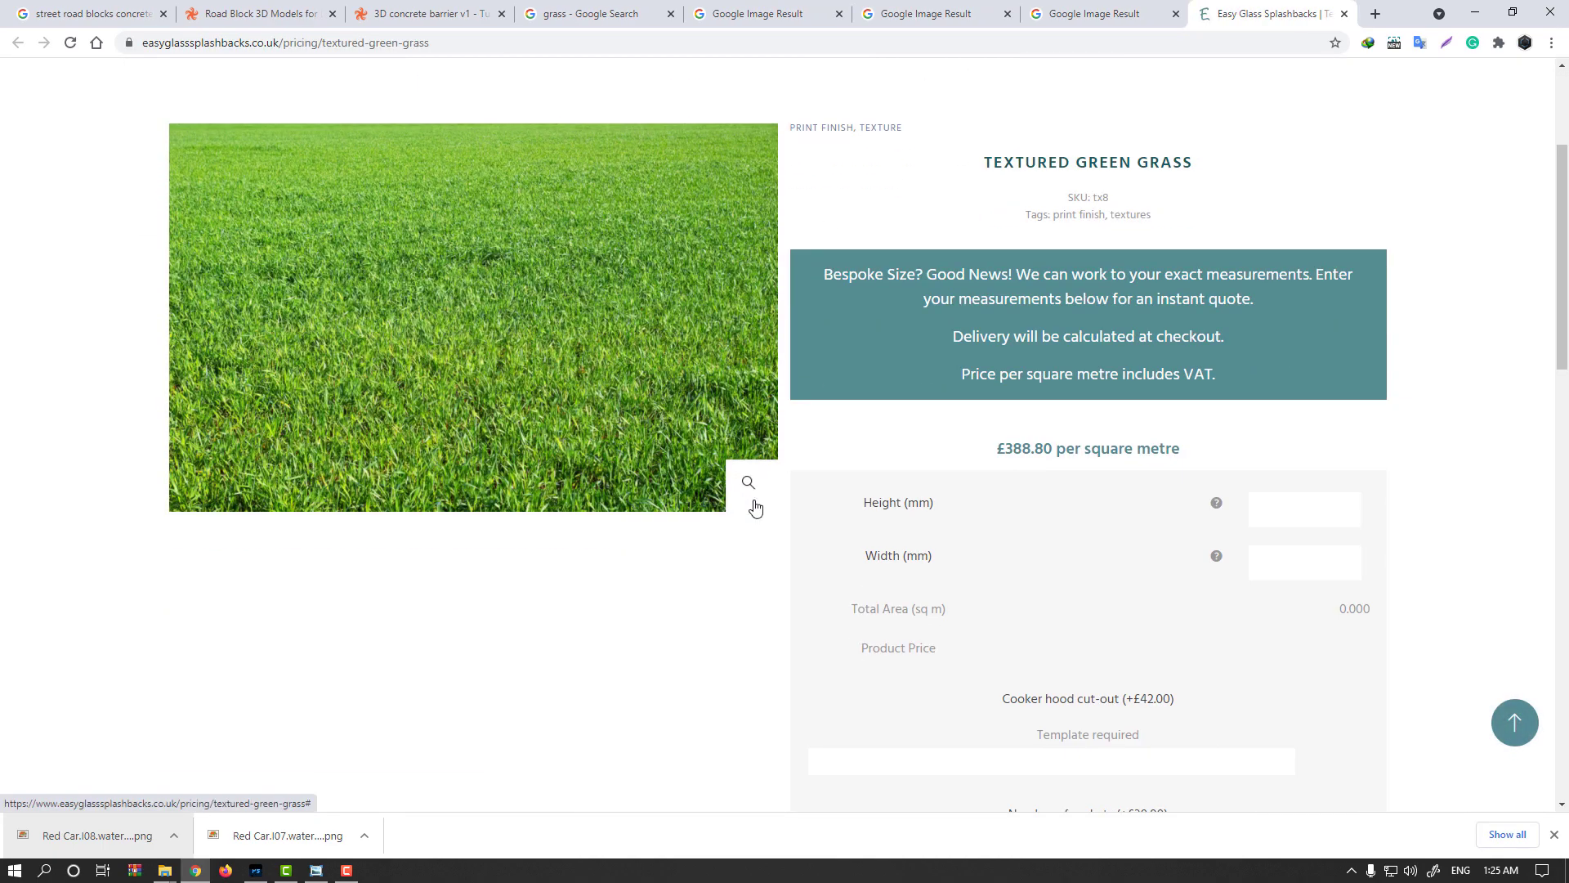
click(751, 503)
click(689, 402)
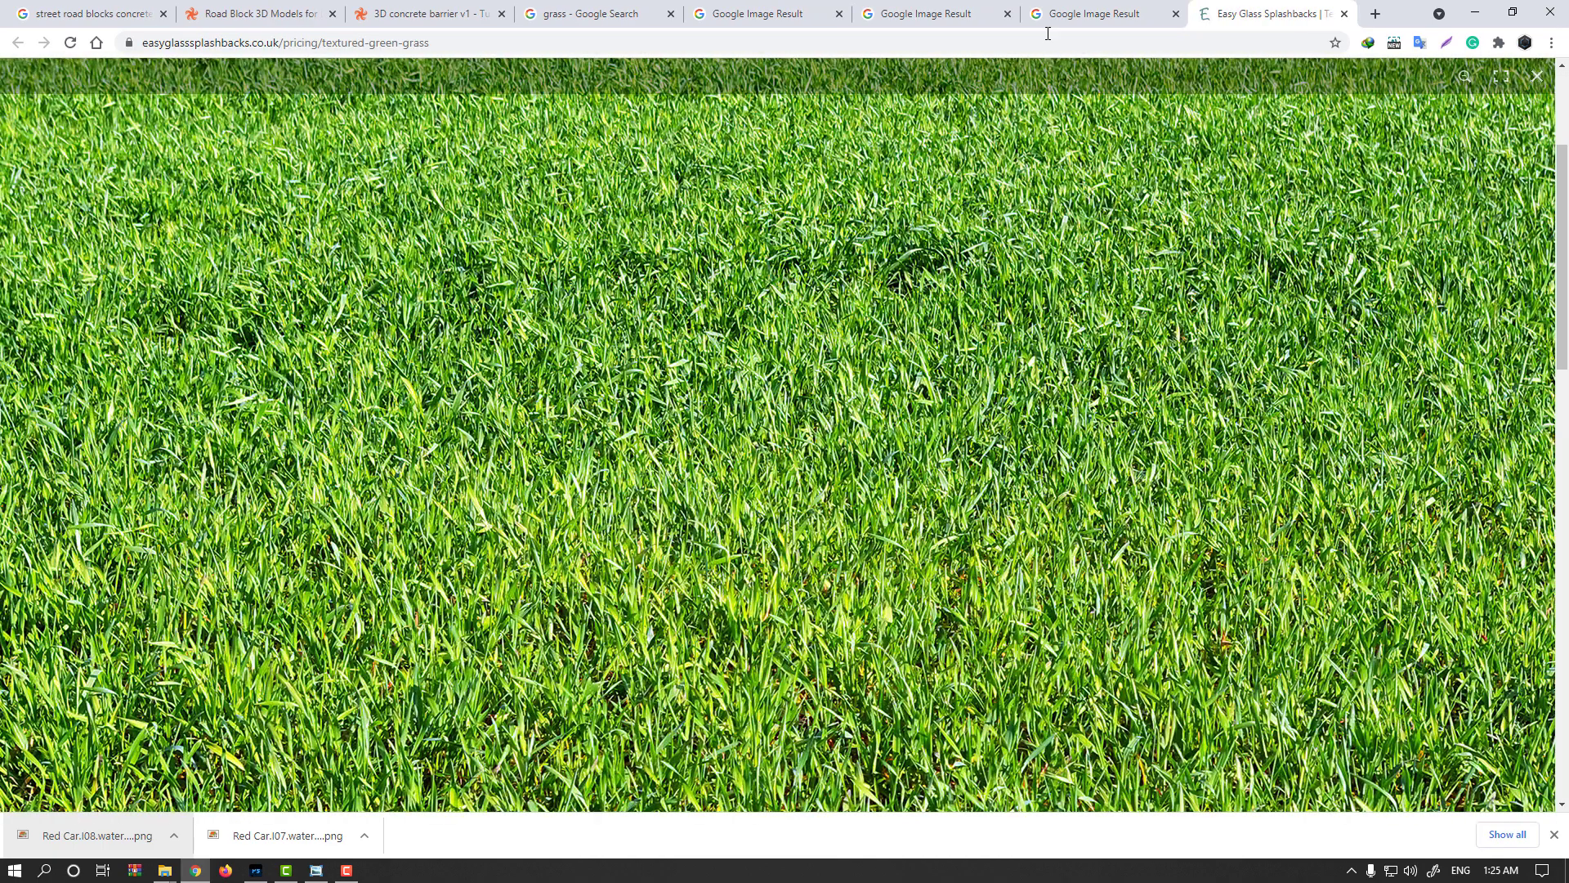
Step: Review the other opened grass results and open the Bahia grass photo from its source page in its own tab
click(1051, 16)
click(971, 14)
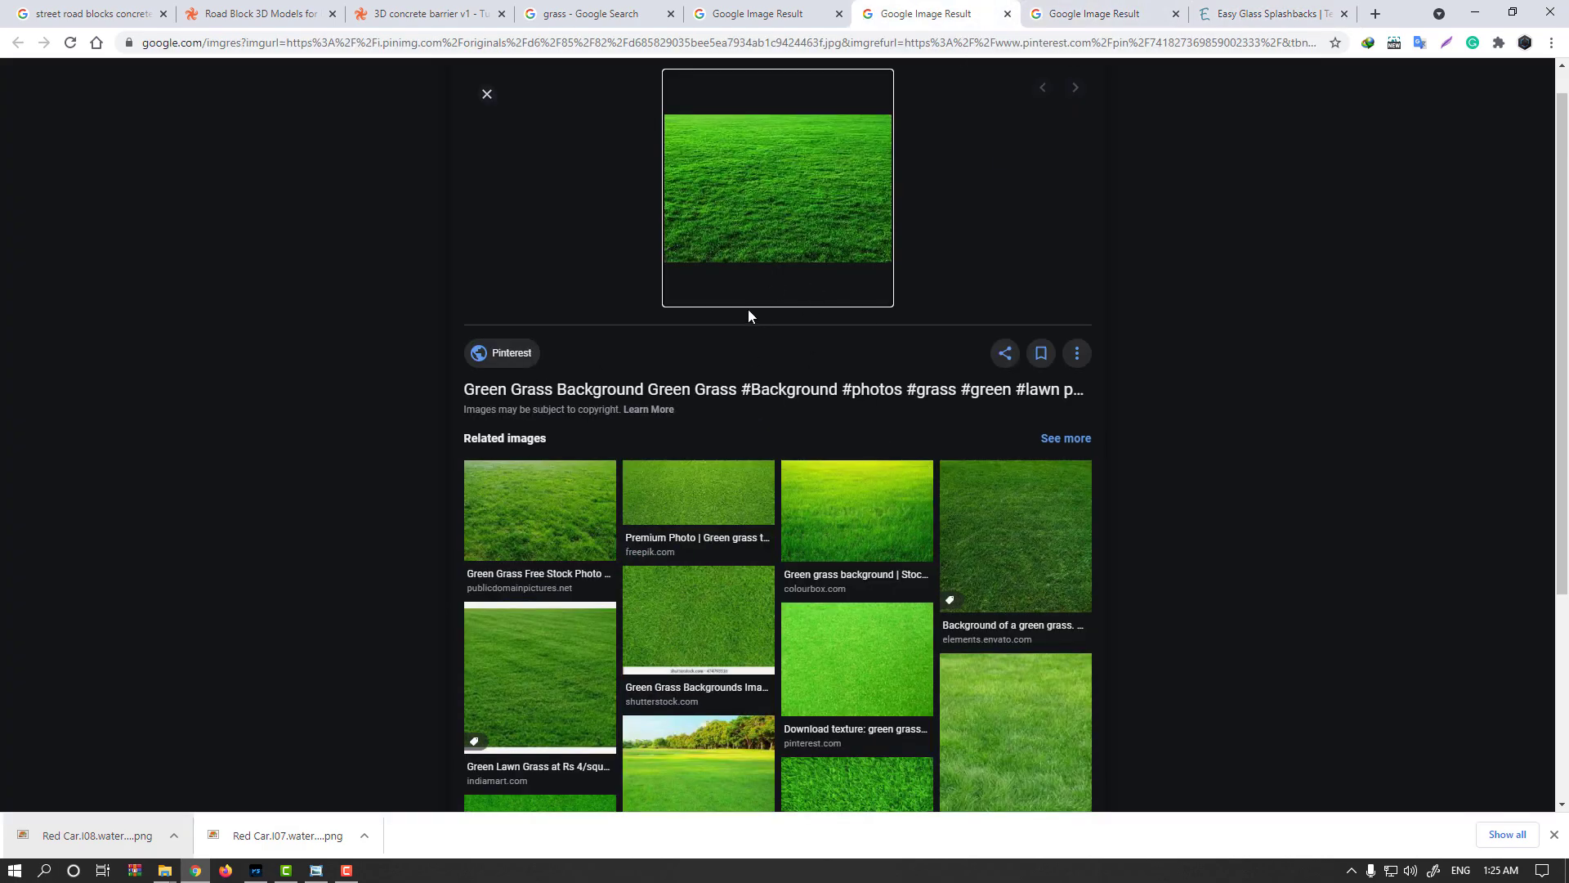
click(805, 14)
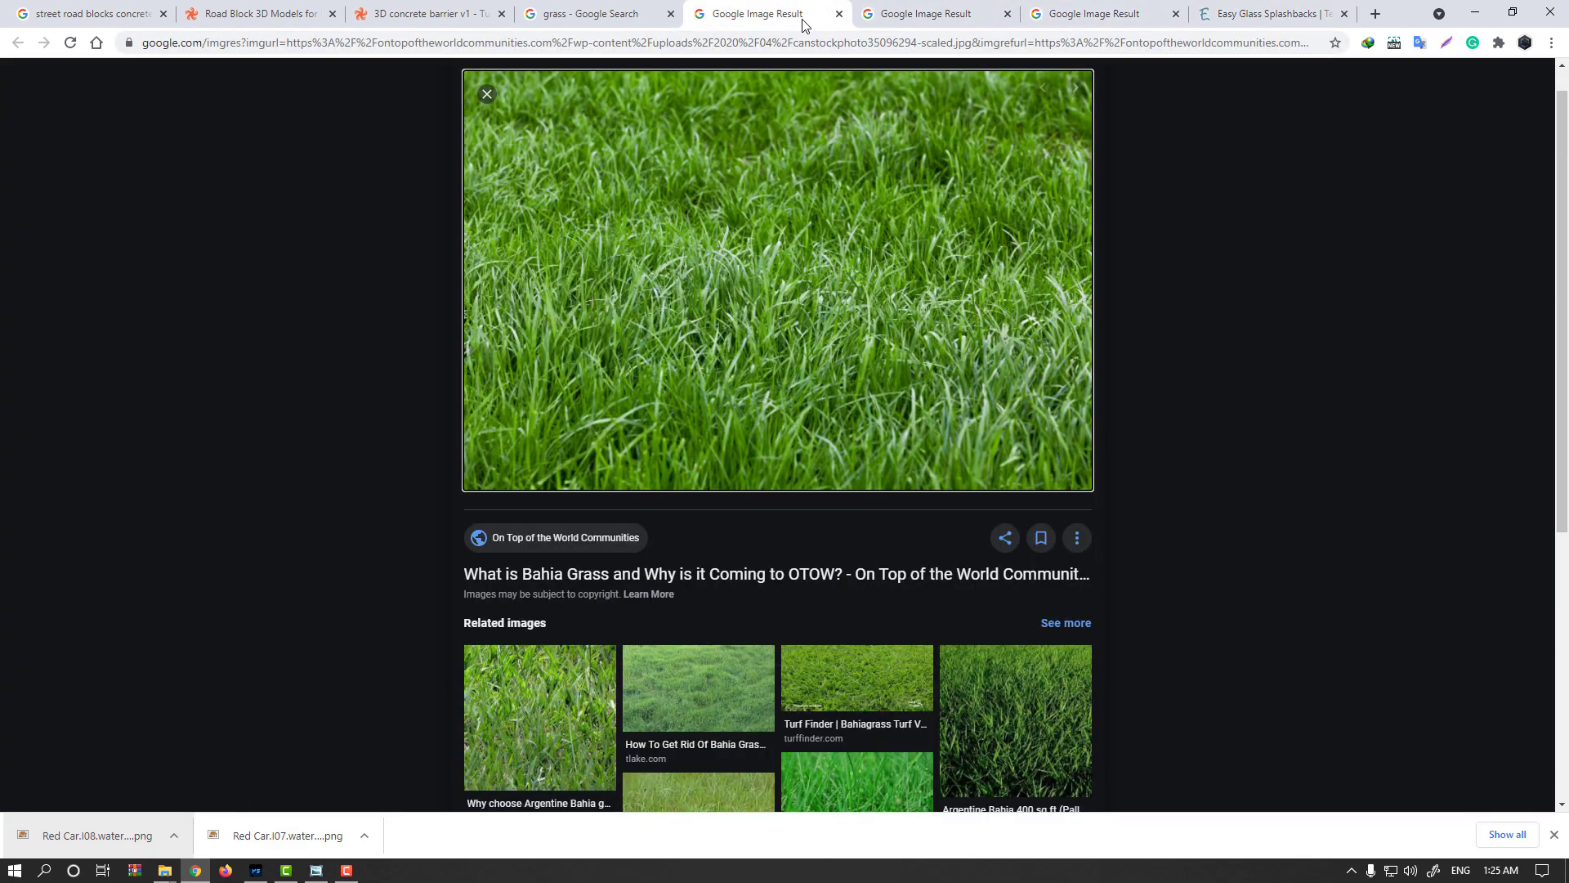
click(772, 309)
right_click(642, 412)
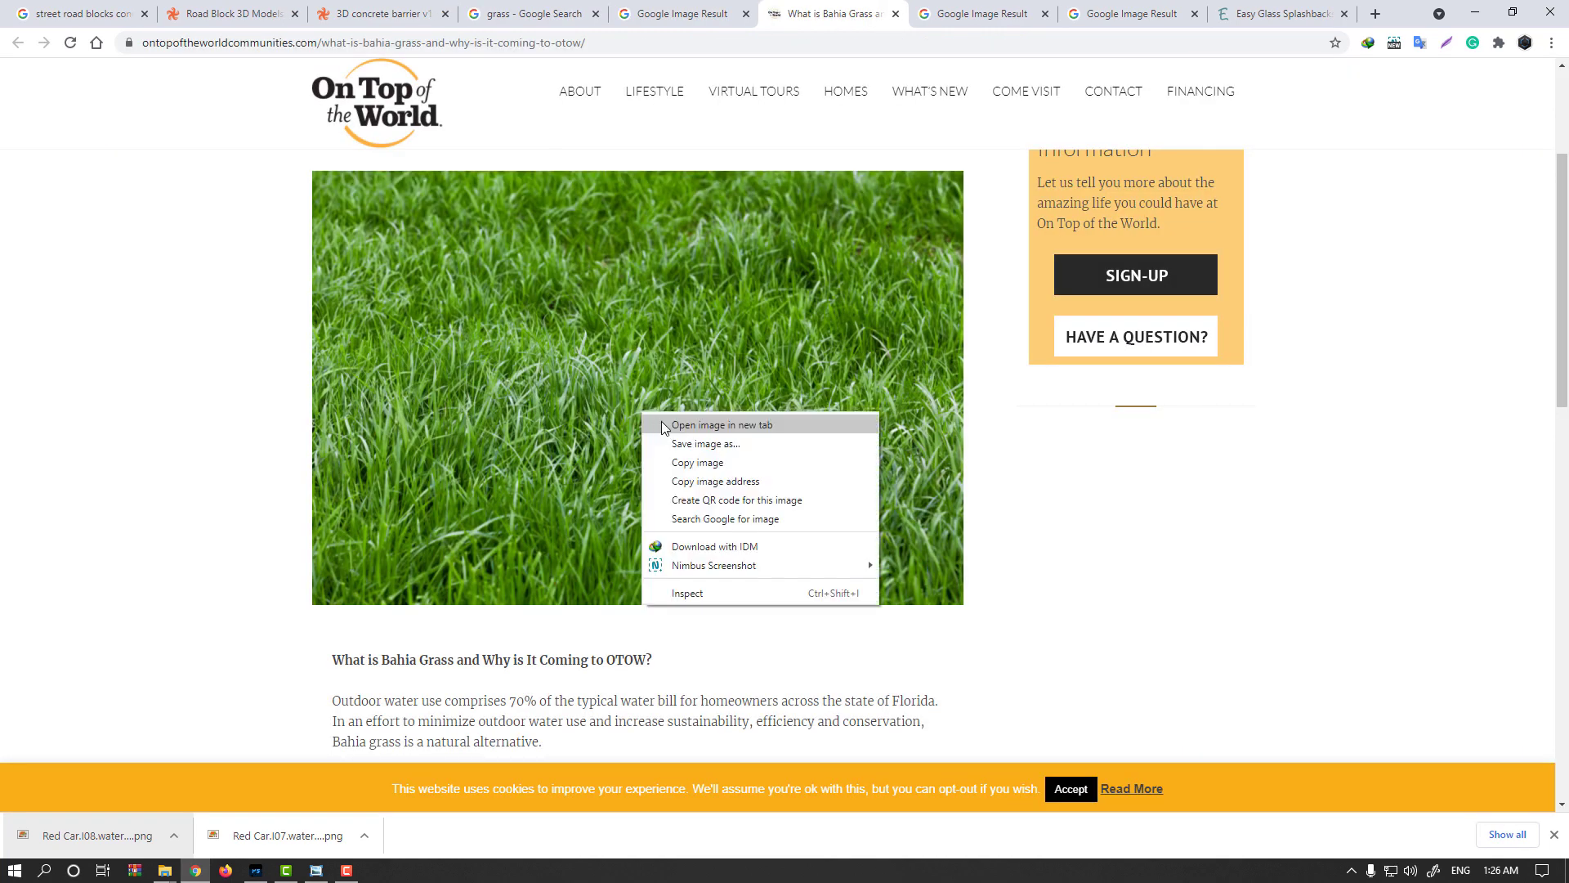
click(679, 421)
Step: Inspect the Bahia grass photo at full size to judge its resolution and blade detail
click(890, 14)
click(733, 336)
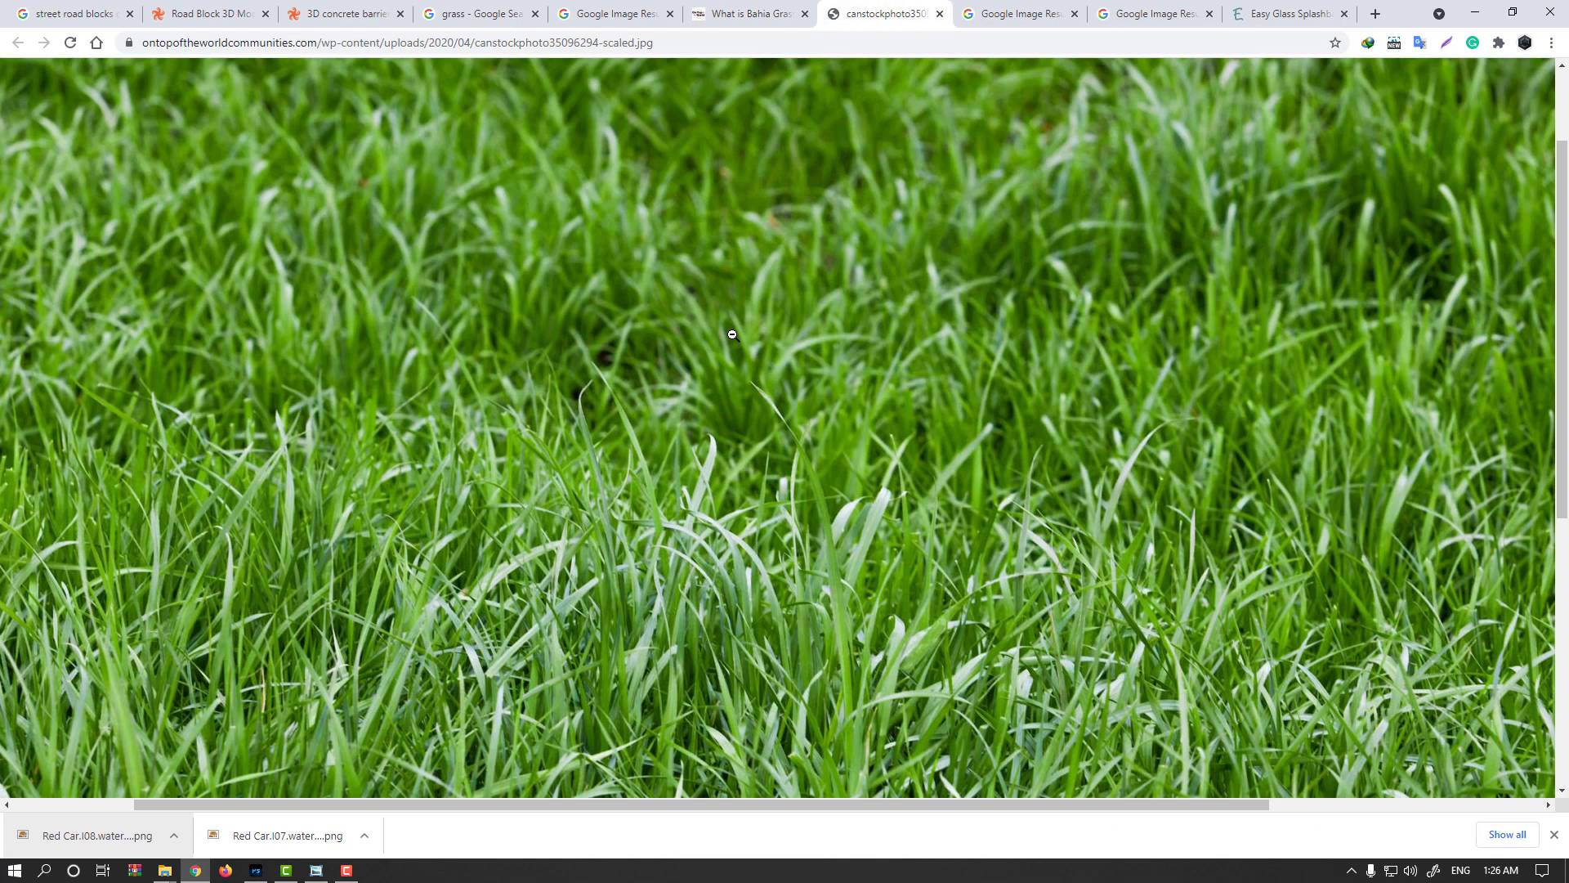
scroll(745, 336, down, 1)
click(771, 336)
Step: Return to the Easy Glass Splashbacks page and copy the enlarged Textured Green Grass photo
click(1248, 10)
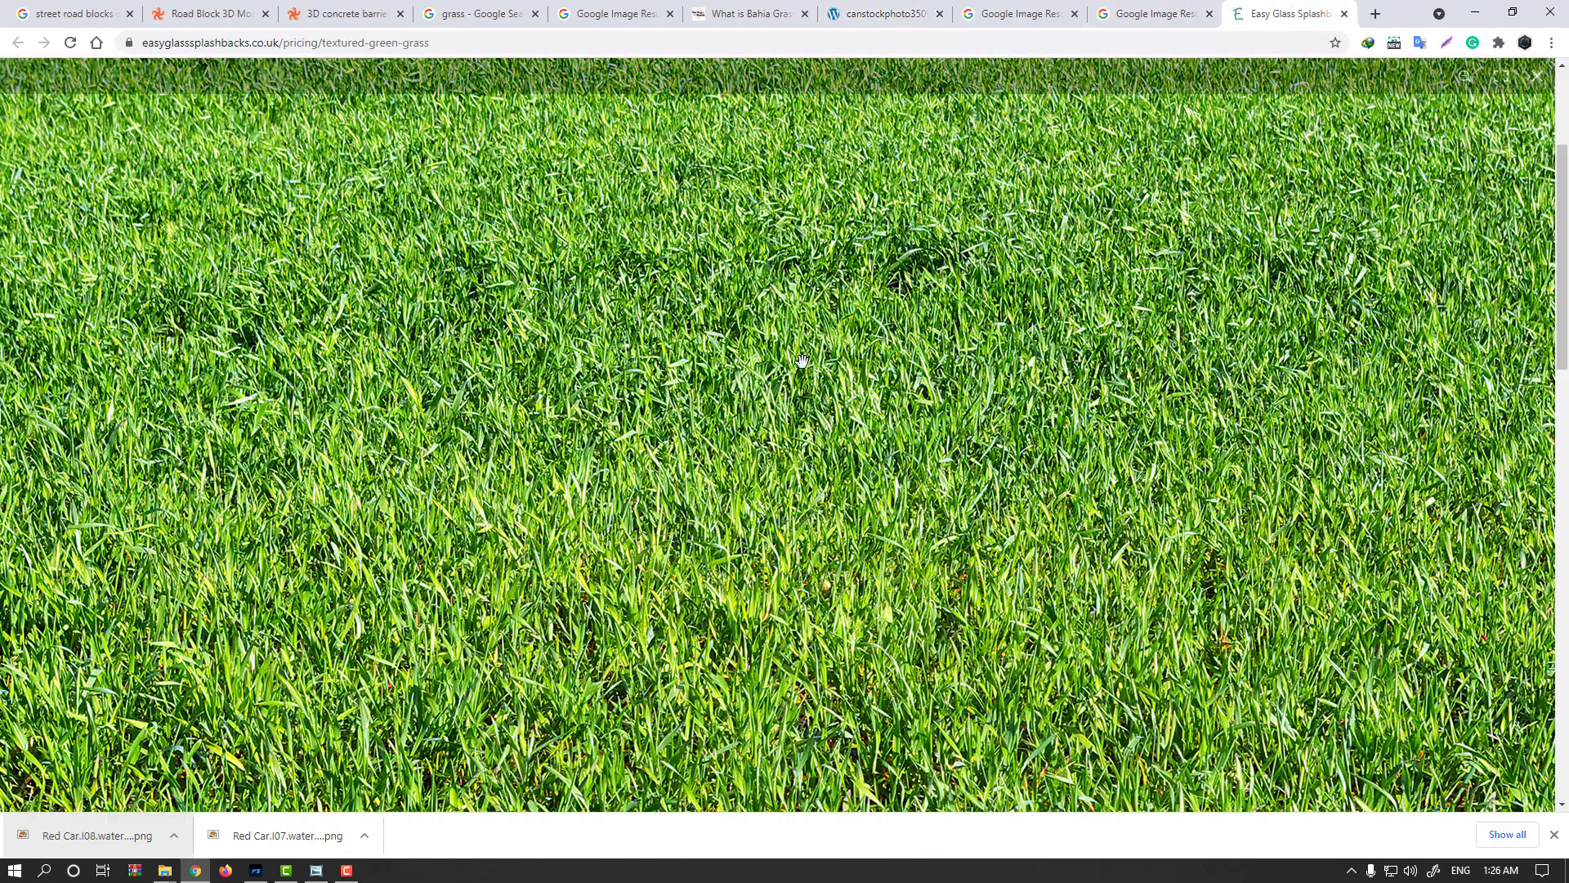
right_click(714, 330)
click(764, 383)
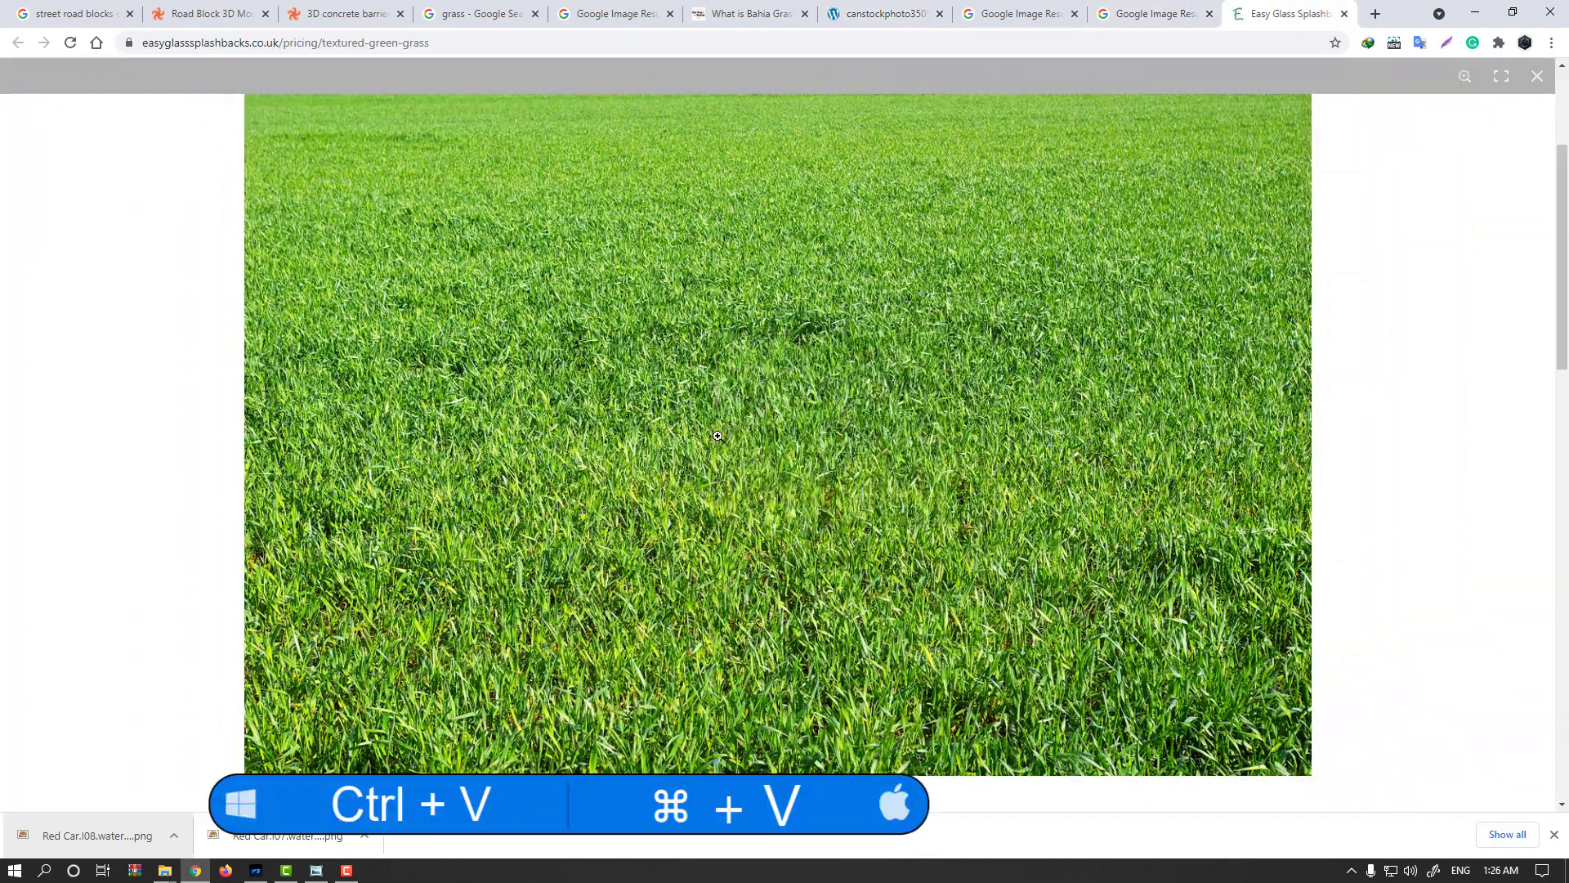
Step: Switch to Photoshop and paste the copied grass photo into Chapter4_Scene.psd as a new layer above the Grids layer
click(256, 871)
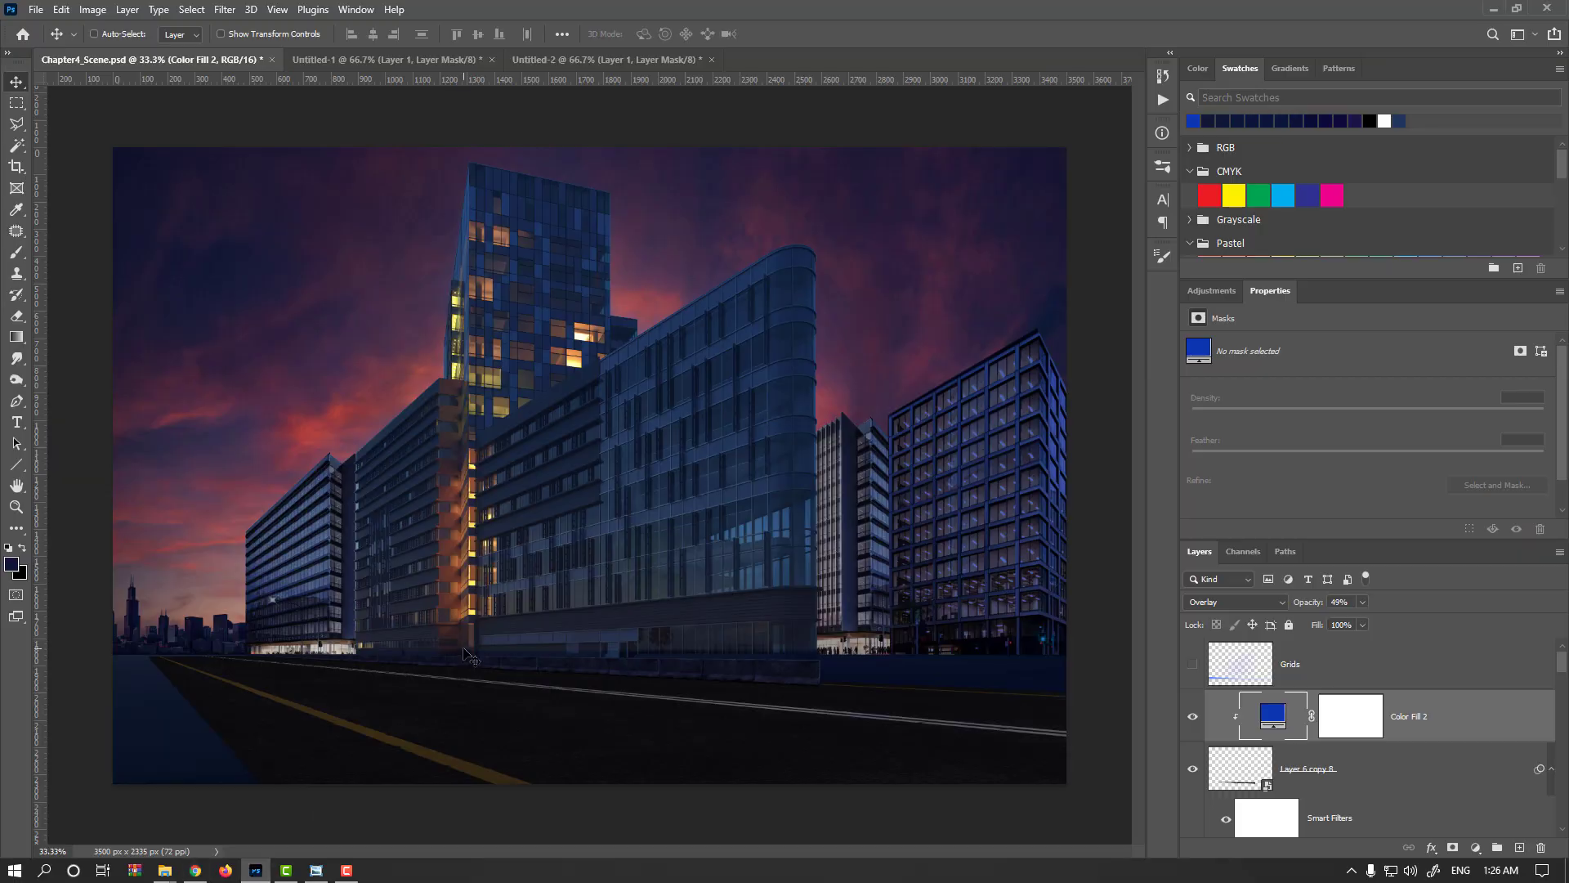
click(1229, 675)
key(ctrl+v)
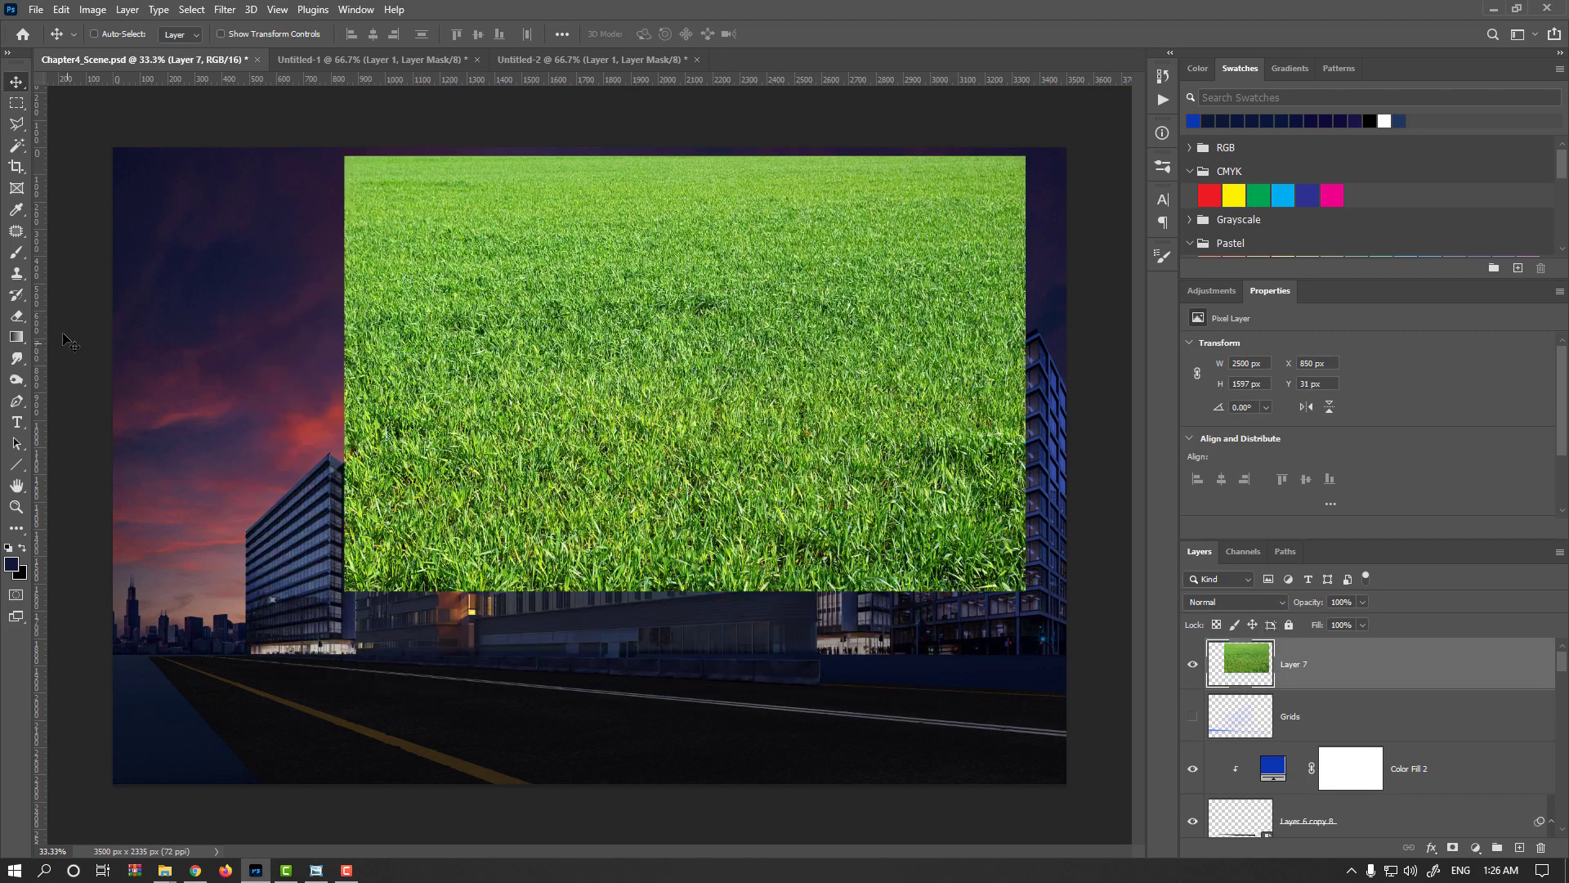
Step: Outline the verge beside the road in the lower-left corner with the Polygonal Lasso and mask Layer 7 to that selection
click(15, 125)
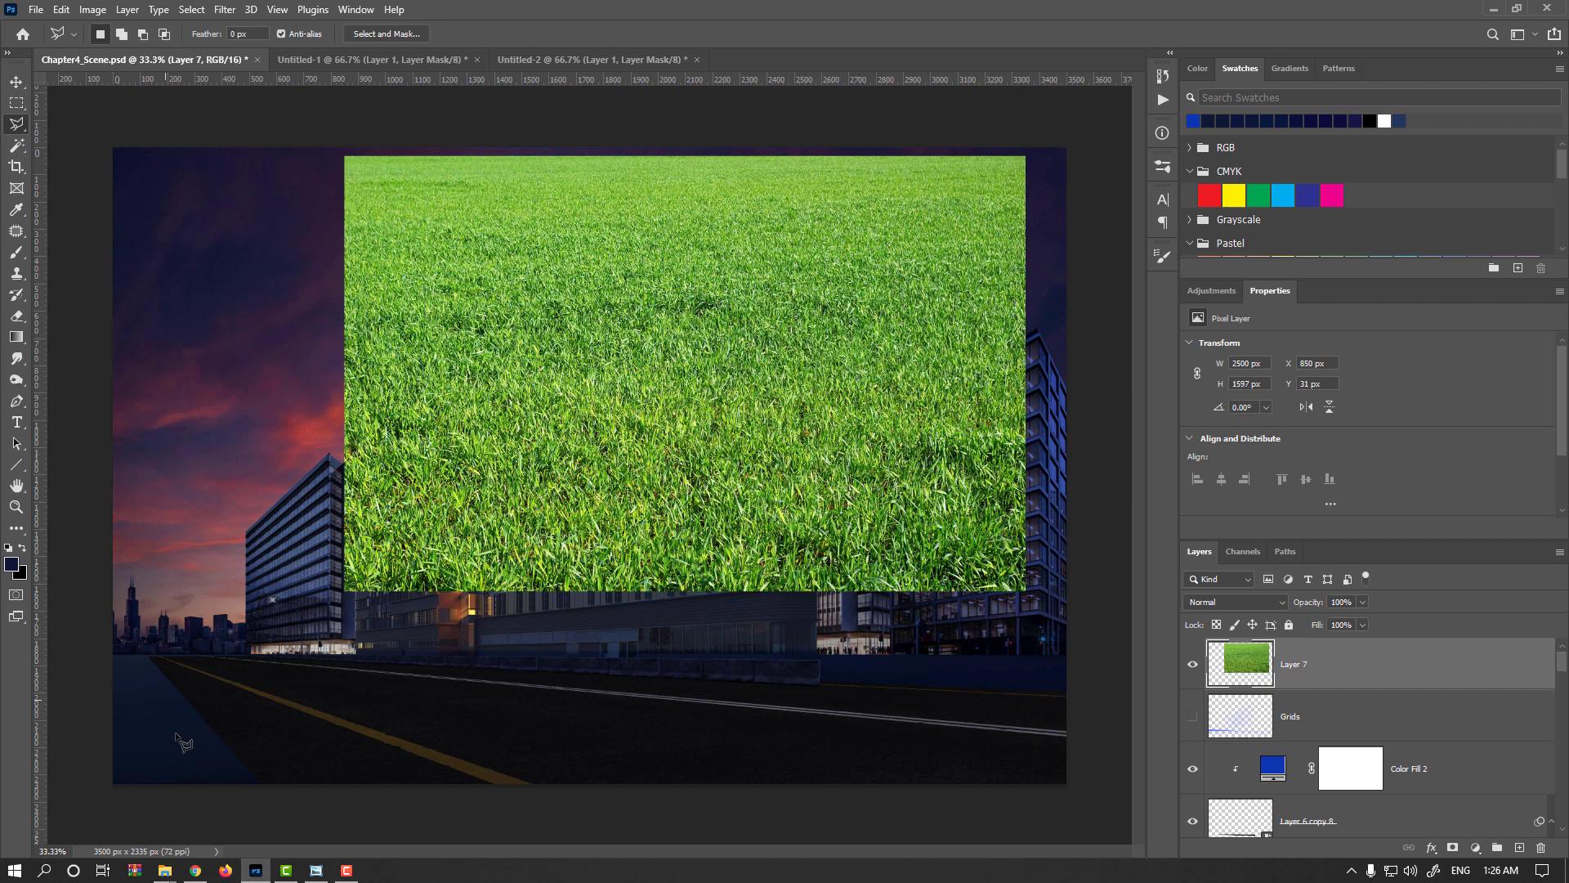
click(263, 783)
double_click(199, 817)
click(1452, 848)
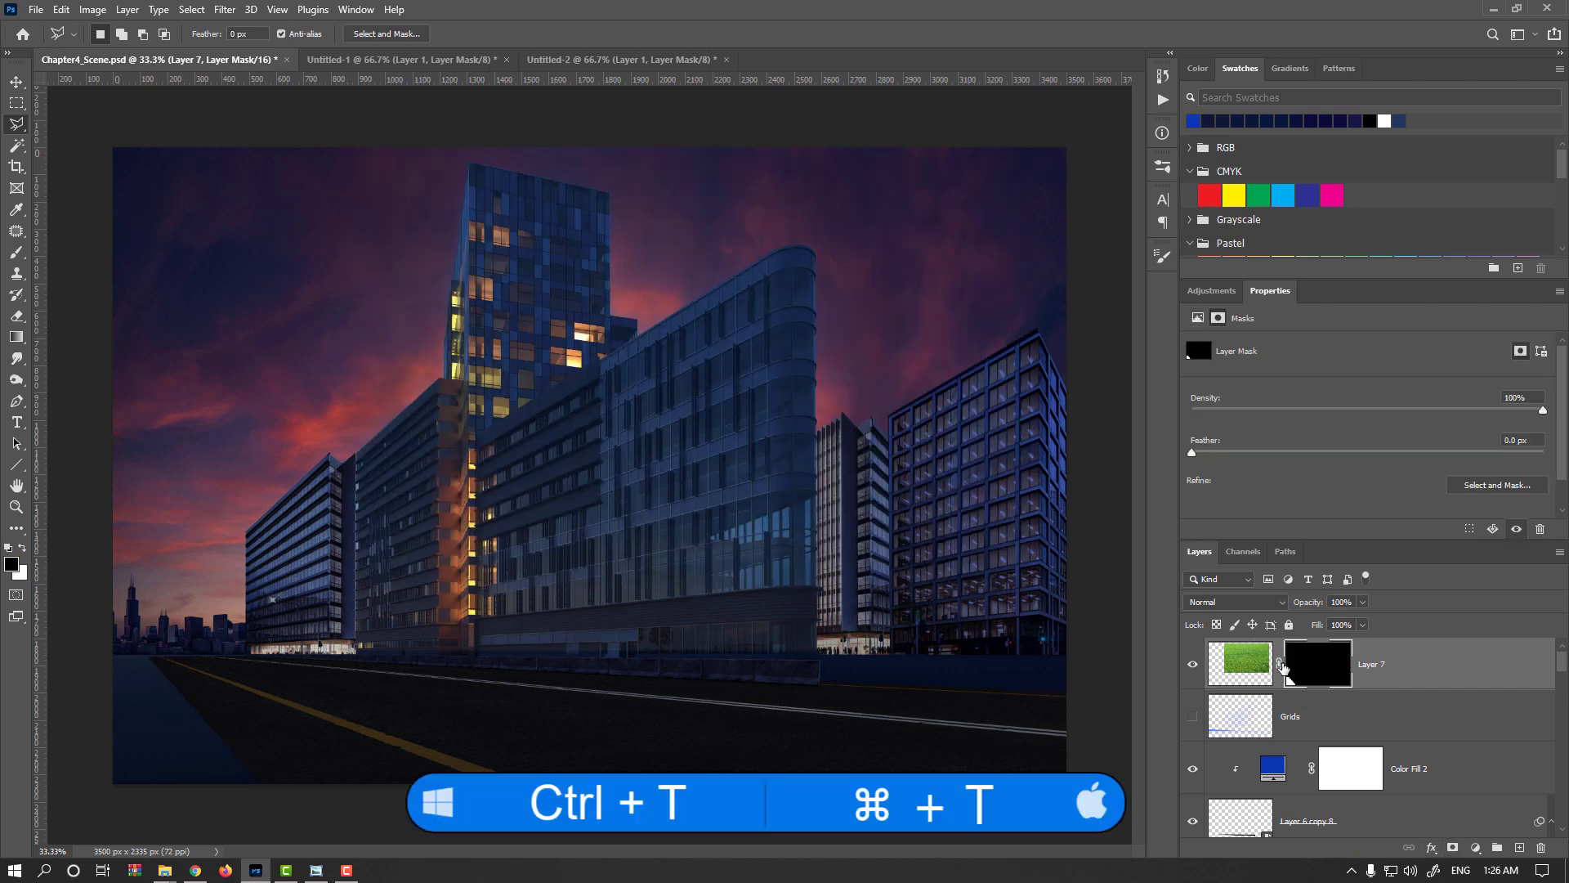
Step: Unlink Layer 7's mask and move the grass image onto the verge so it fills the masked area
click(1266, 663)
key(v)
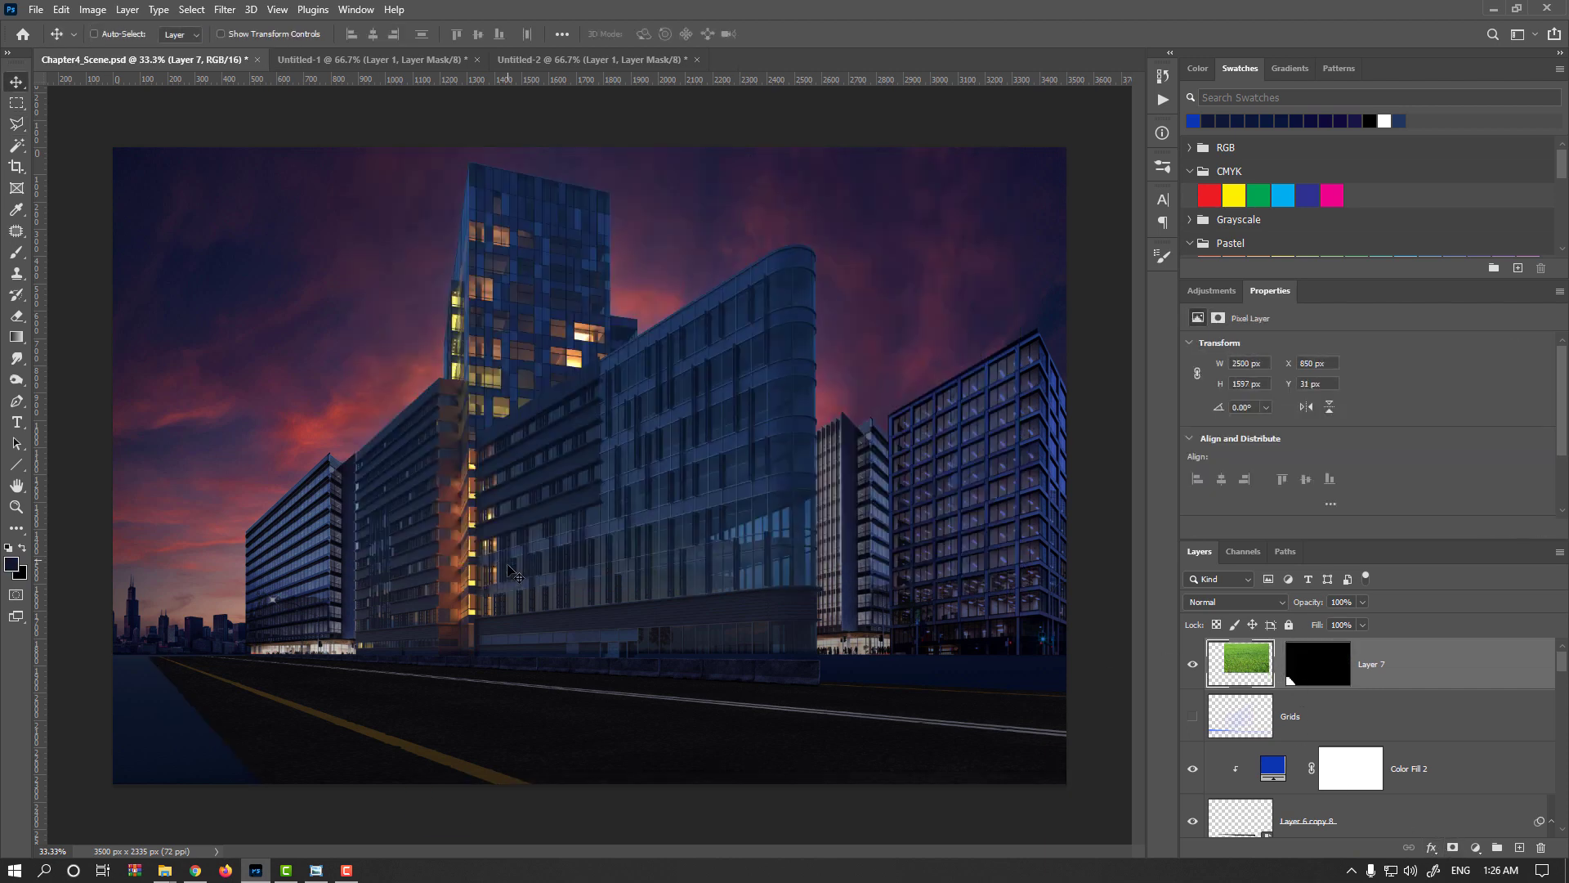
drag(1012, 680, 286, 758)
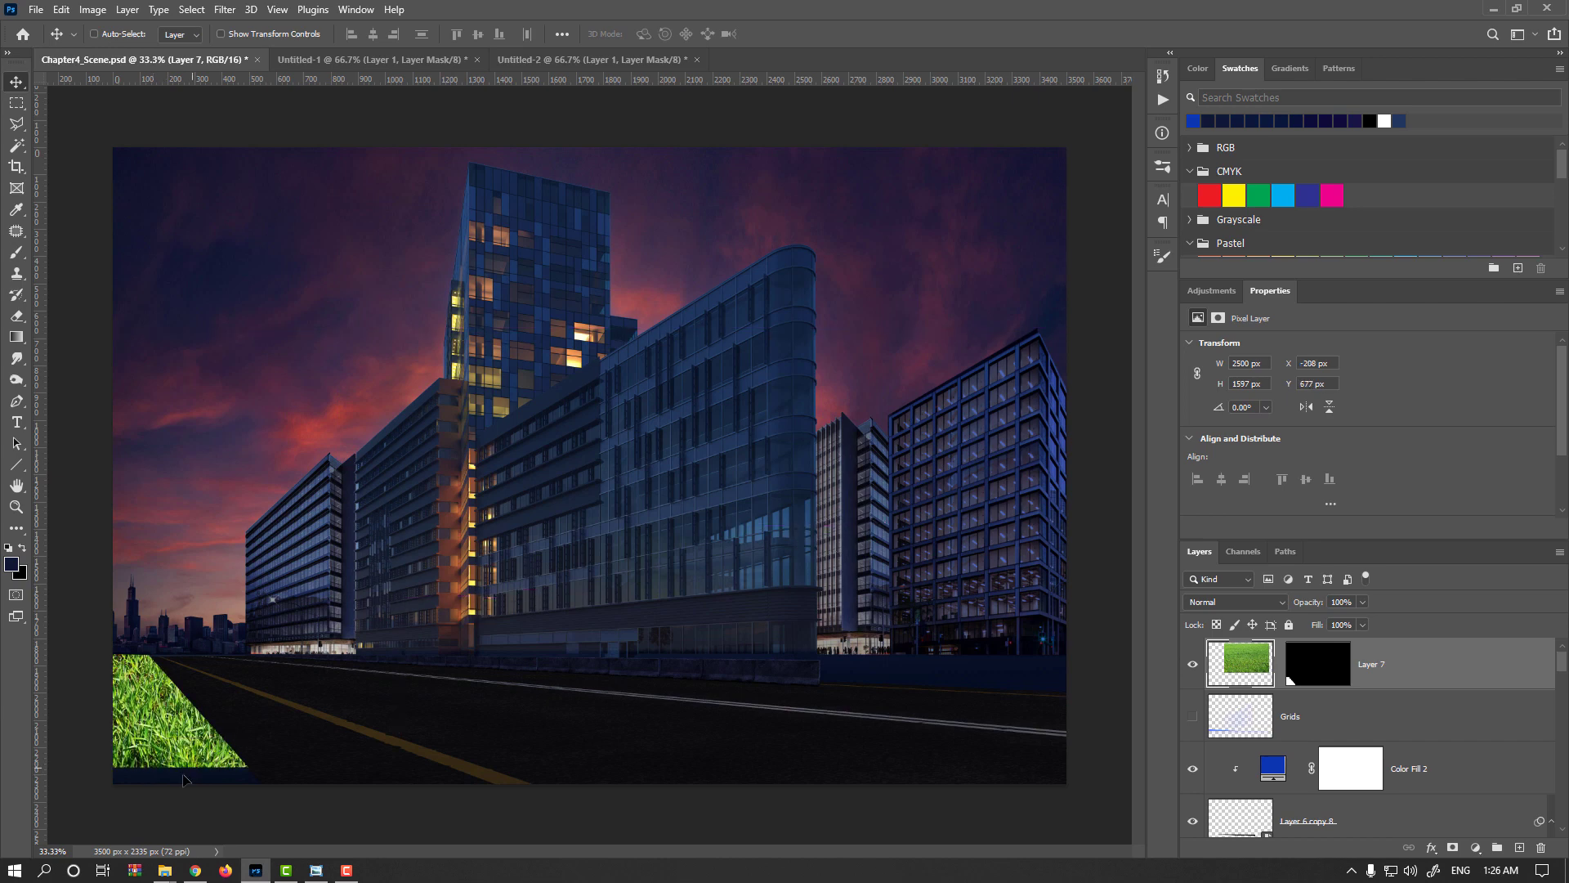
Step: Scale the Layer 7 grass image to about 38% with Free Transform and position it over the verge
key(ctrl+t)
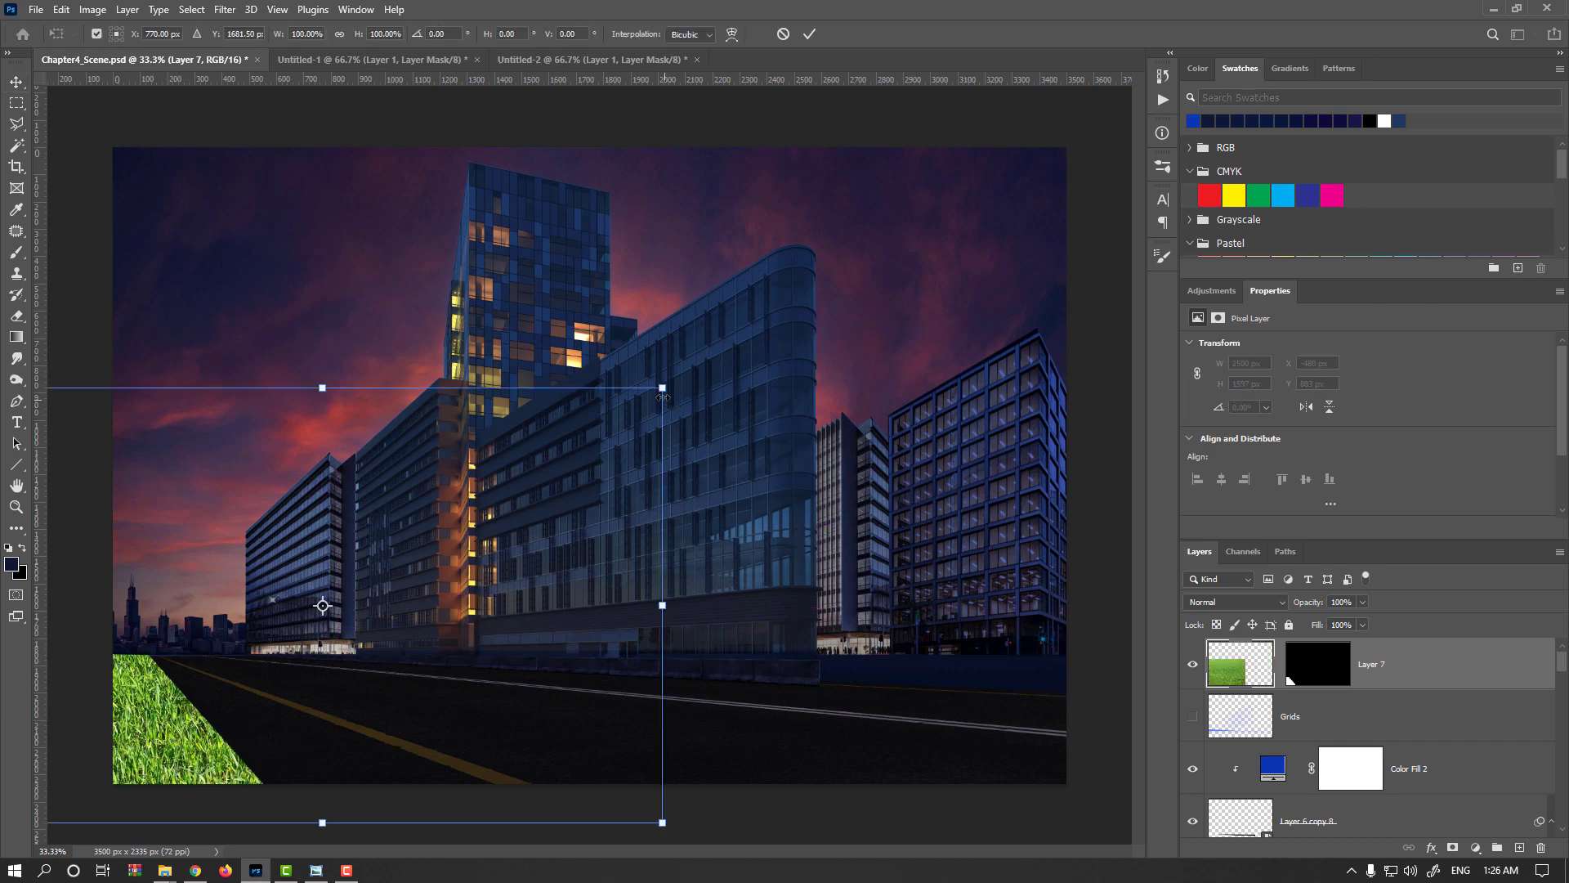
drag(662, 389, 411, 579)
drag(343, 609, 175, 691)
drag(231, 736, 338, 804)
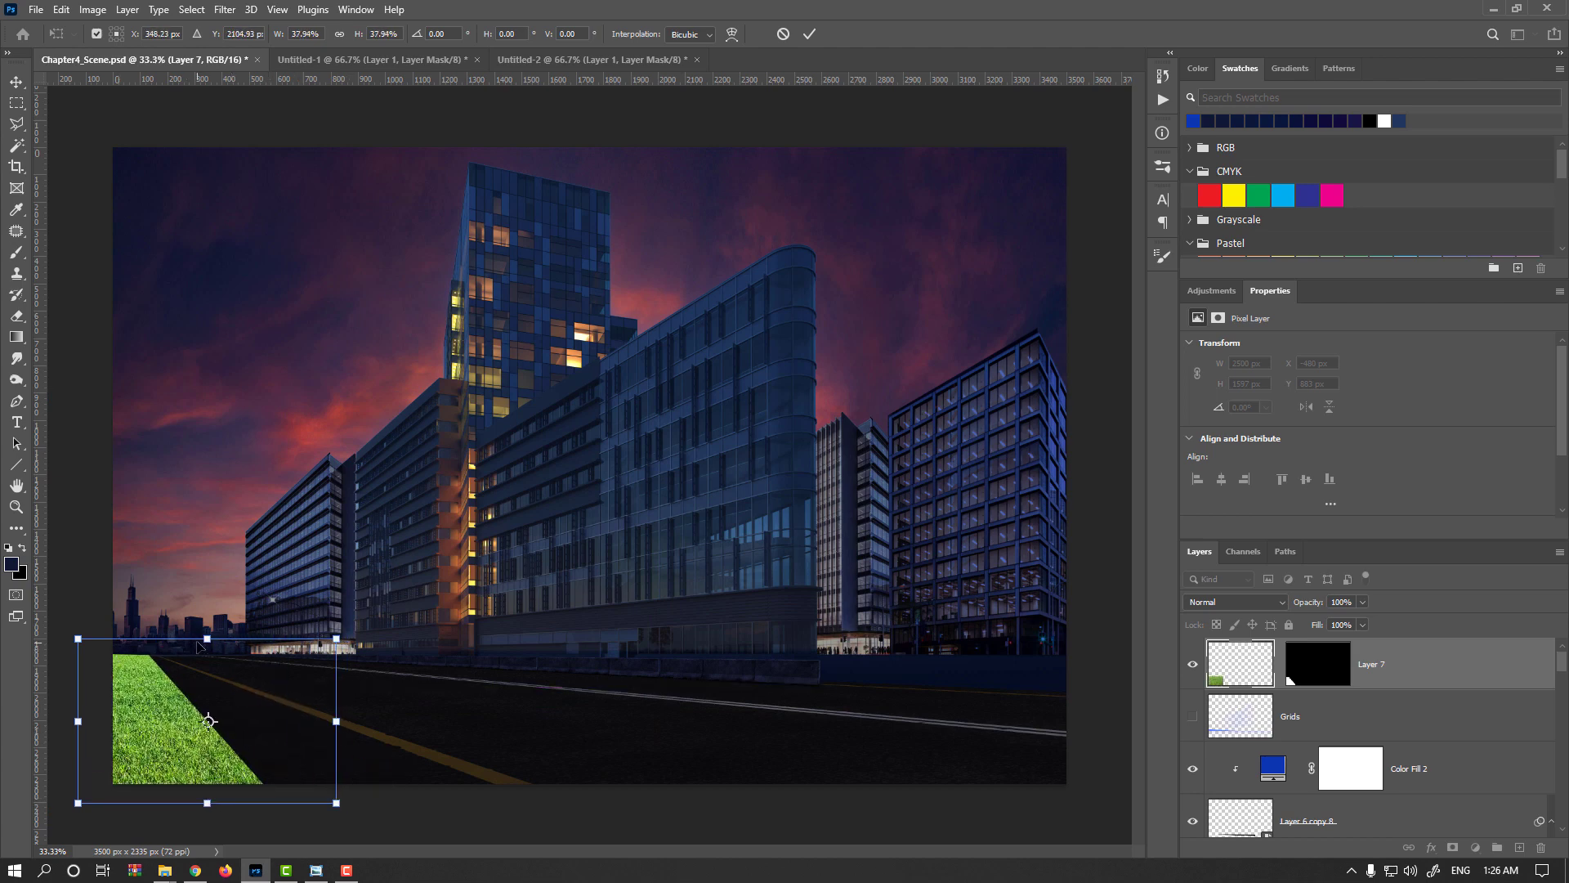
Step: Skew and widen the lower edge of the Layer 7 grass to follow the road's perspective, and apply the transform
drag(199, 646, 170, 657)
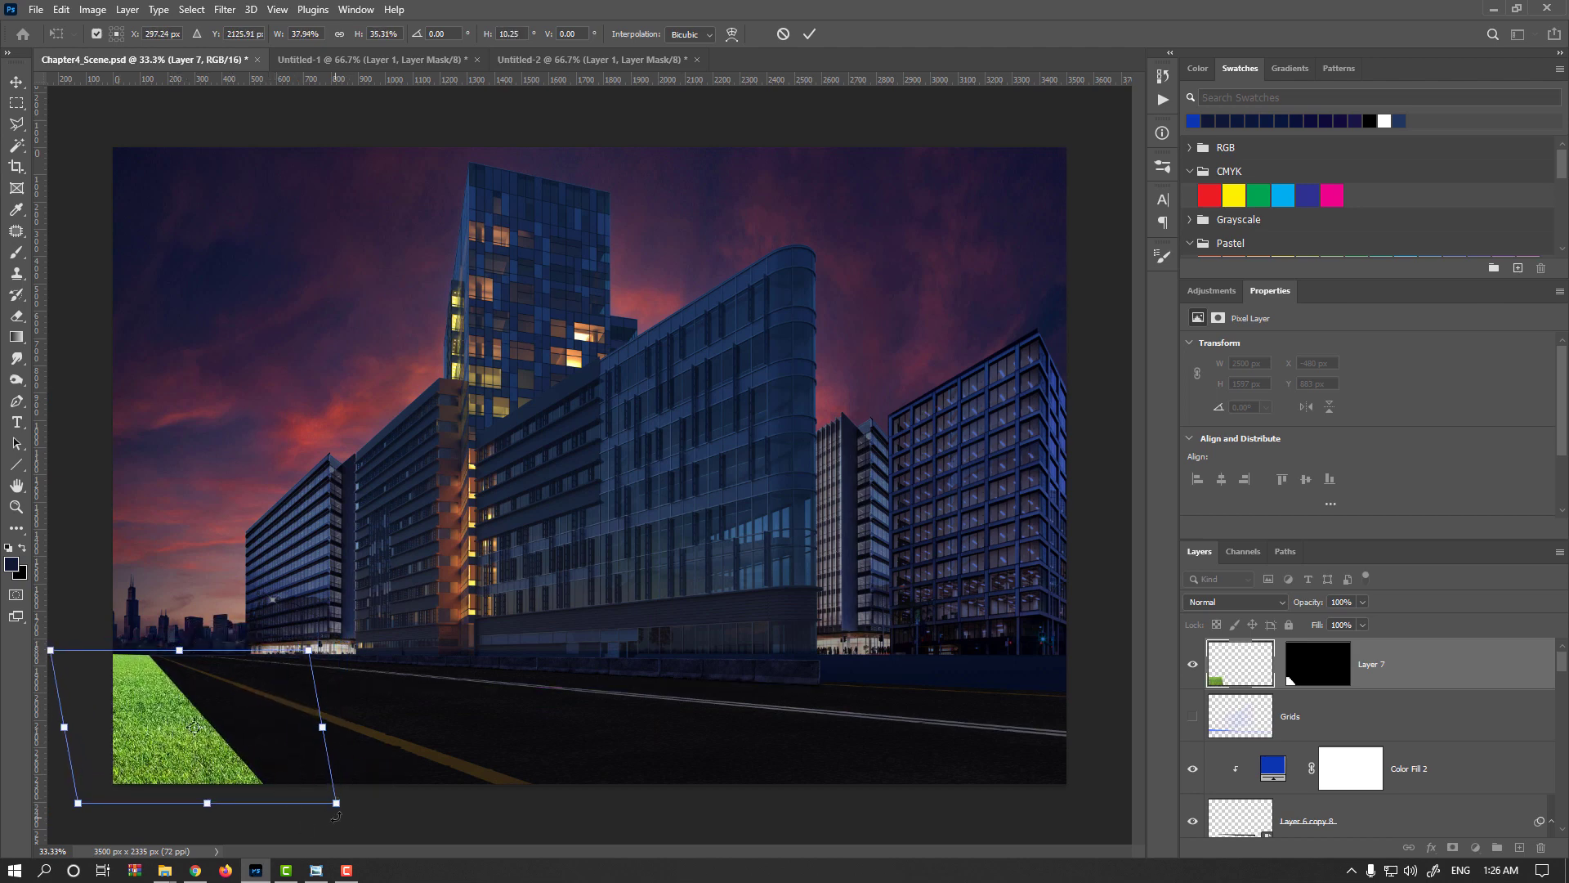
drag(336, 816, 386, 799)
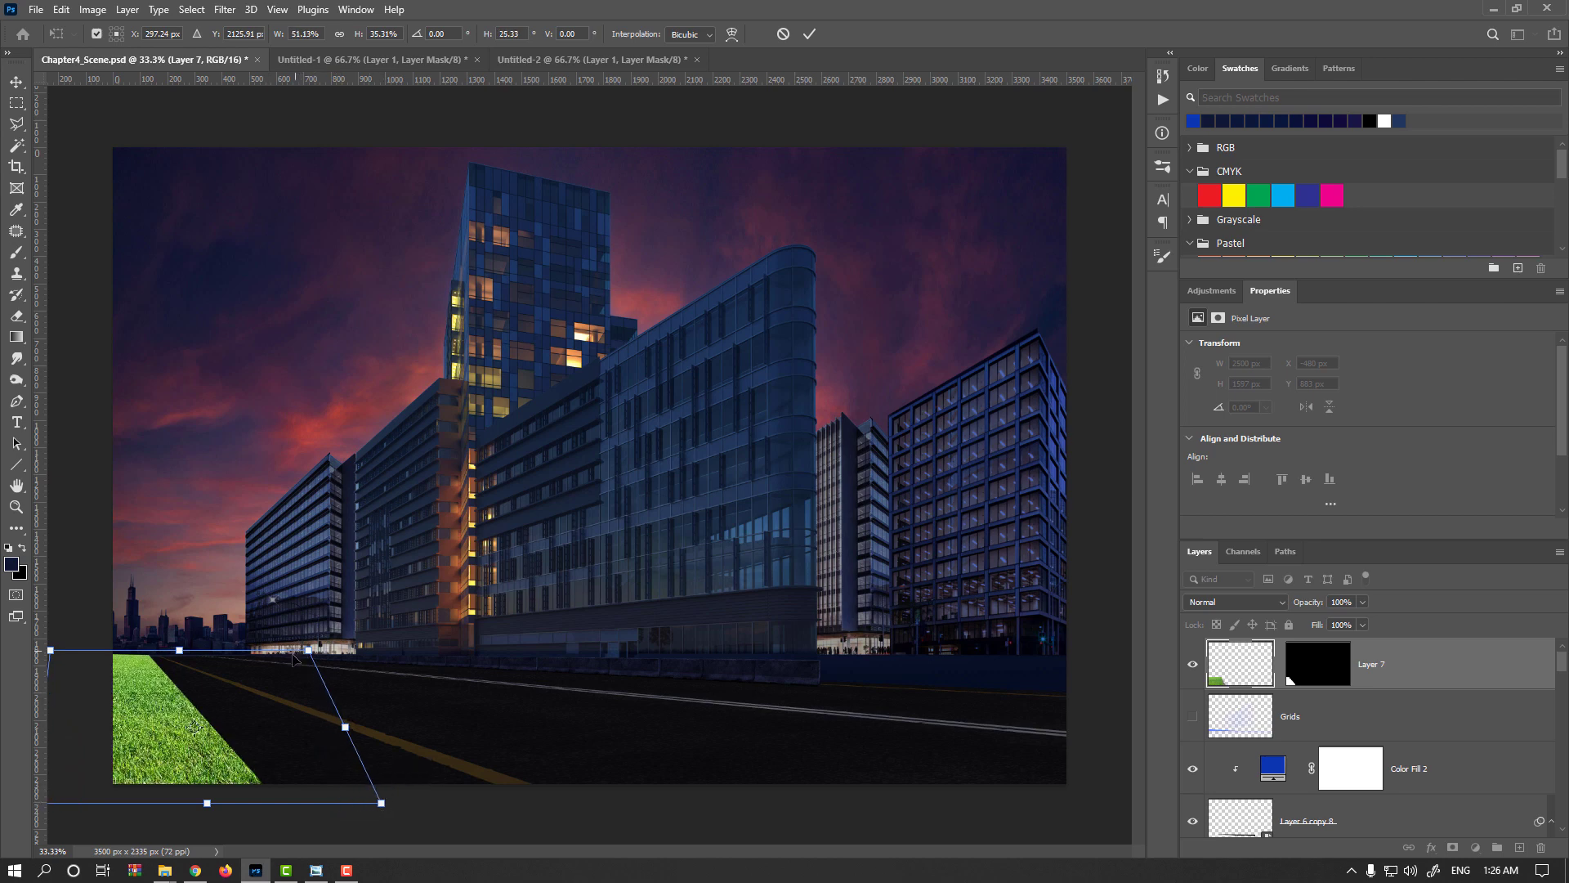
drag(308, 650, 292, 653)
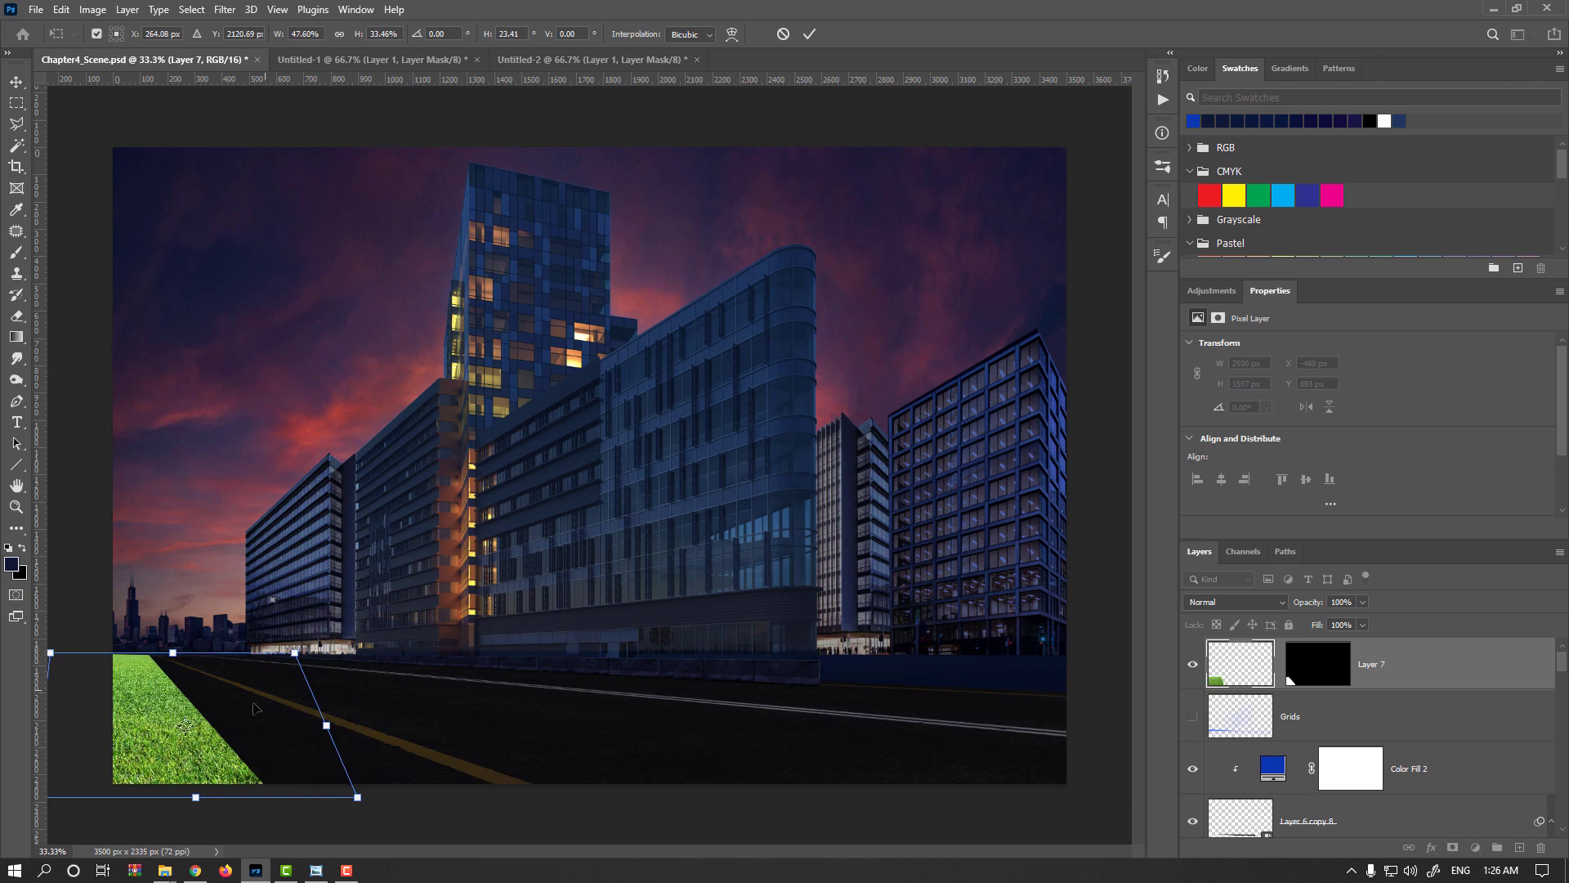
drag(227, 744, 448, 689)
key(Return)
scroll(206, 747, up, 1)
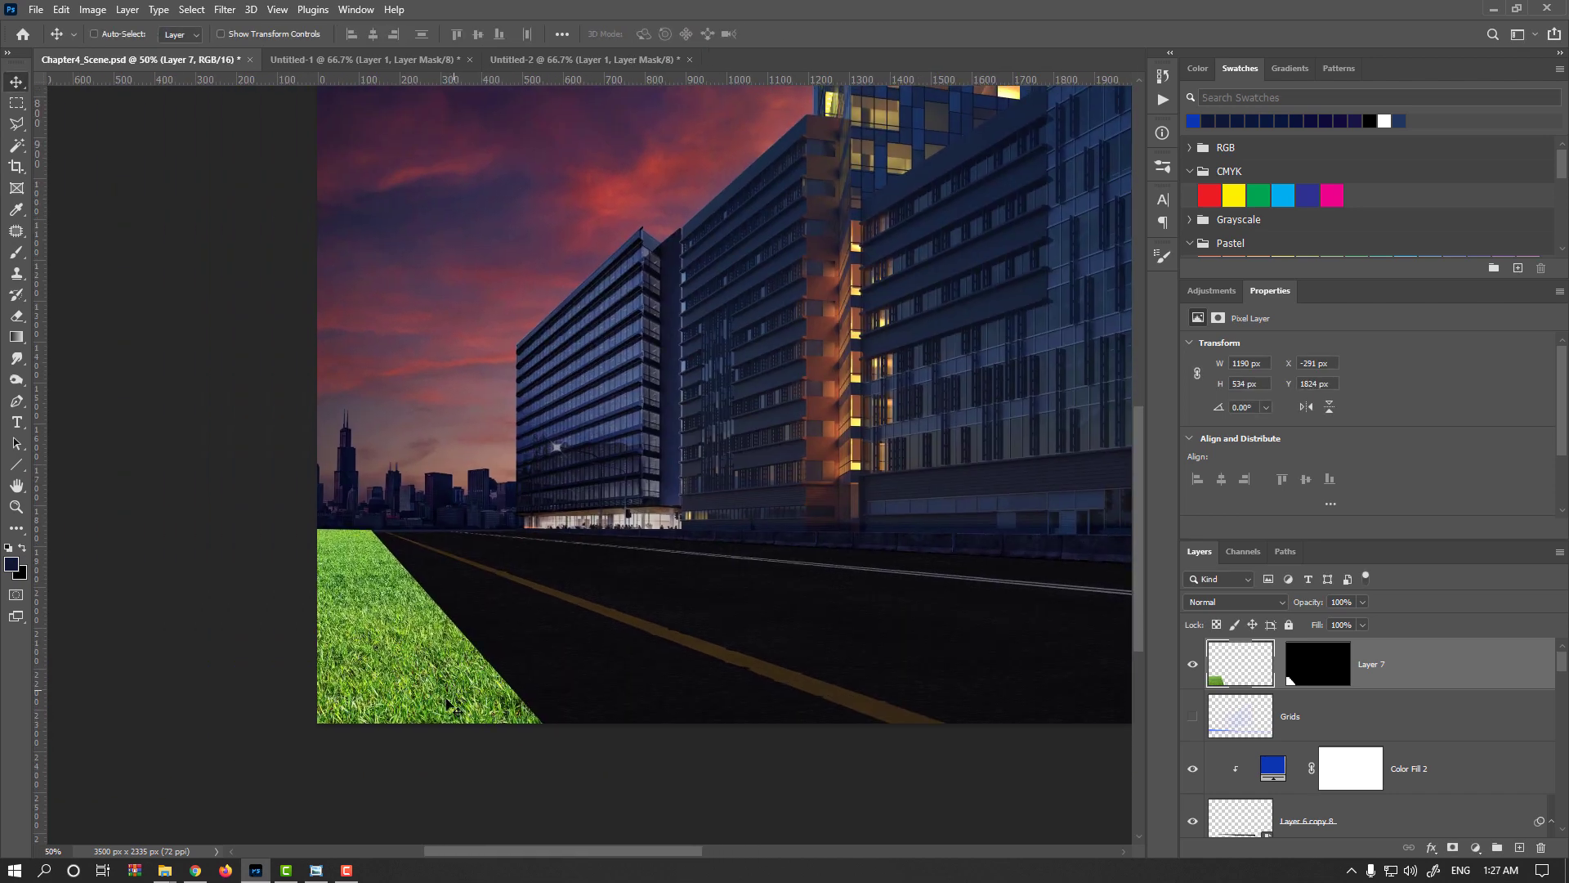
Step: Copy the full-size Bahia grass photo from the browser and paste it into Chapter4_Scene.psd in Photoshop above Layer 7
click(196, 870)
click(858, 10)
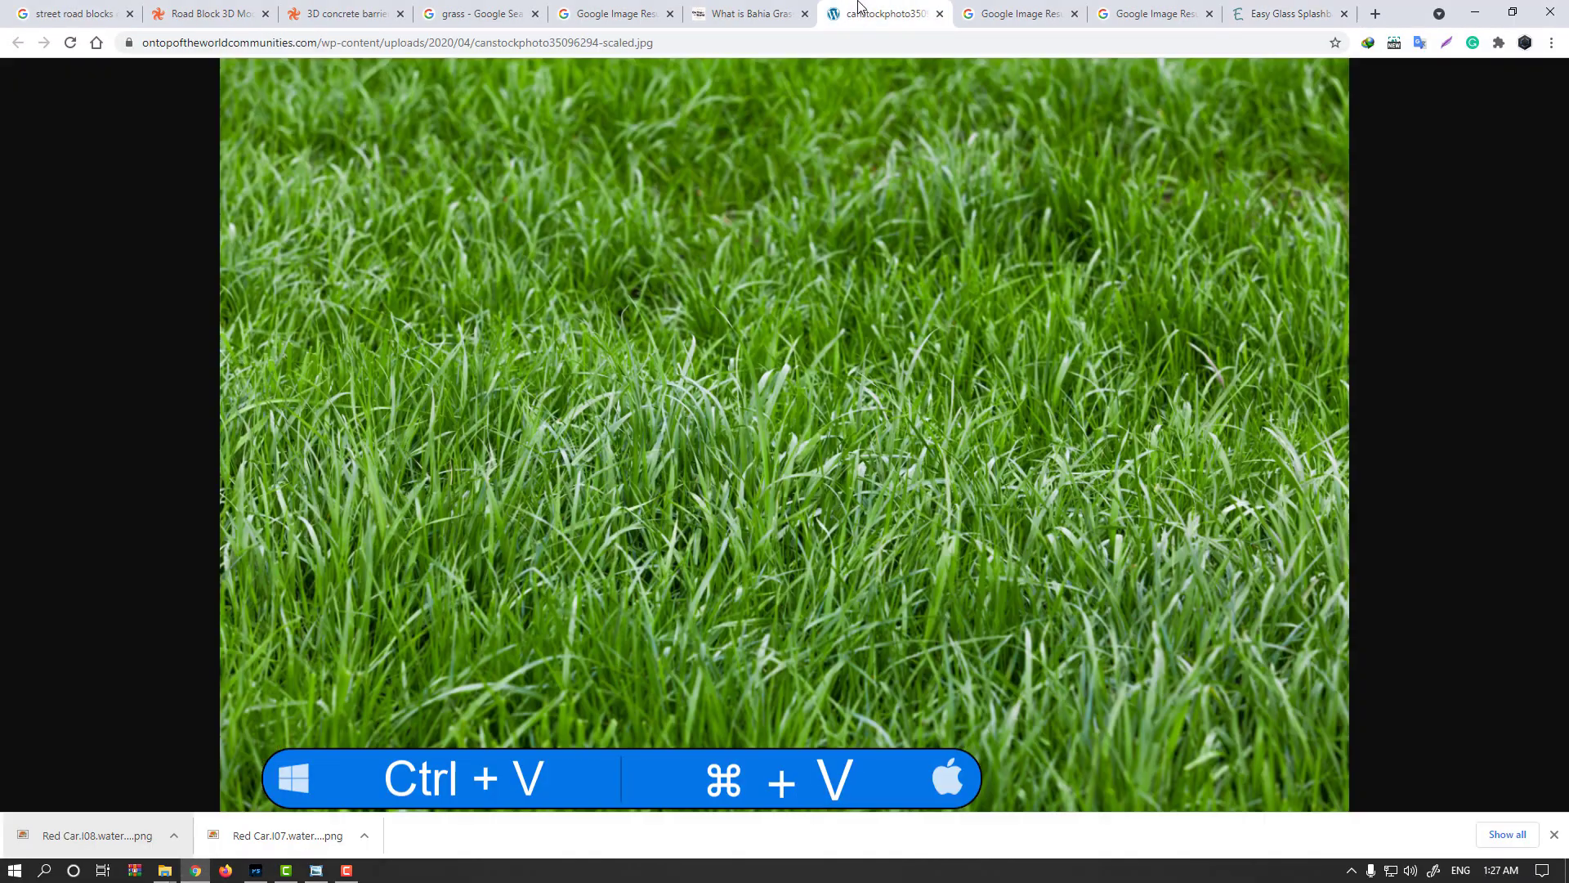
right_click(815, 268)
click(854, 321)
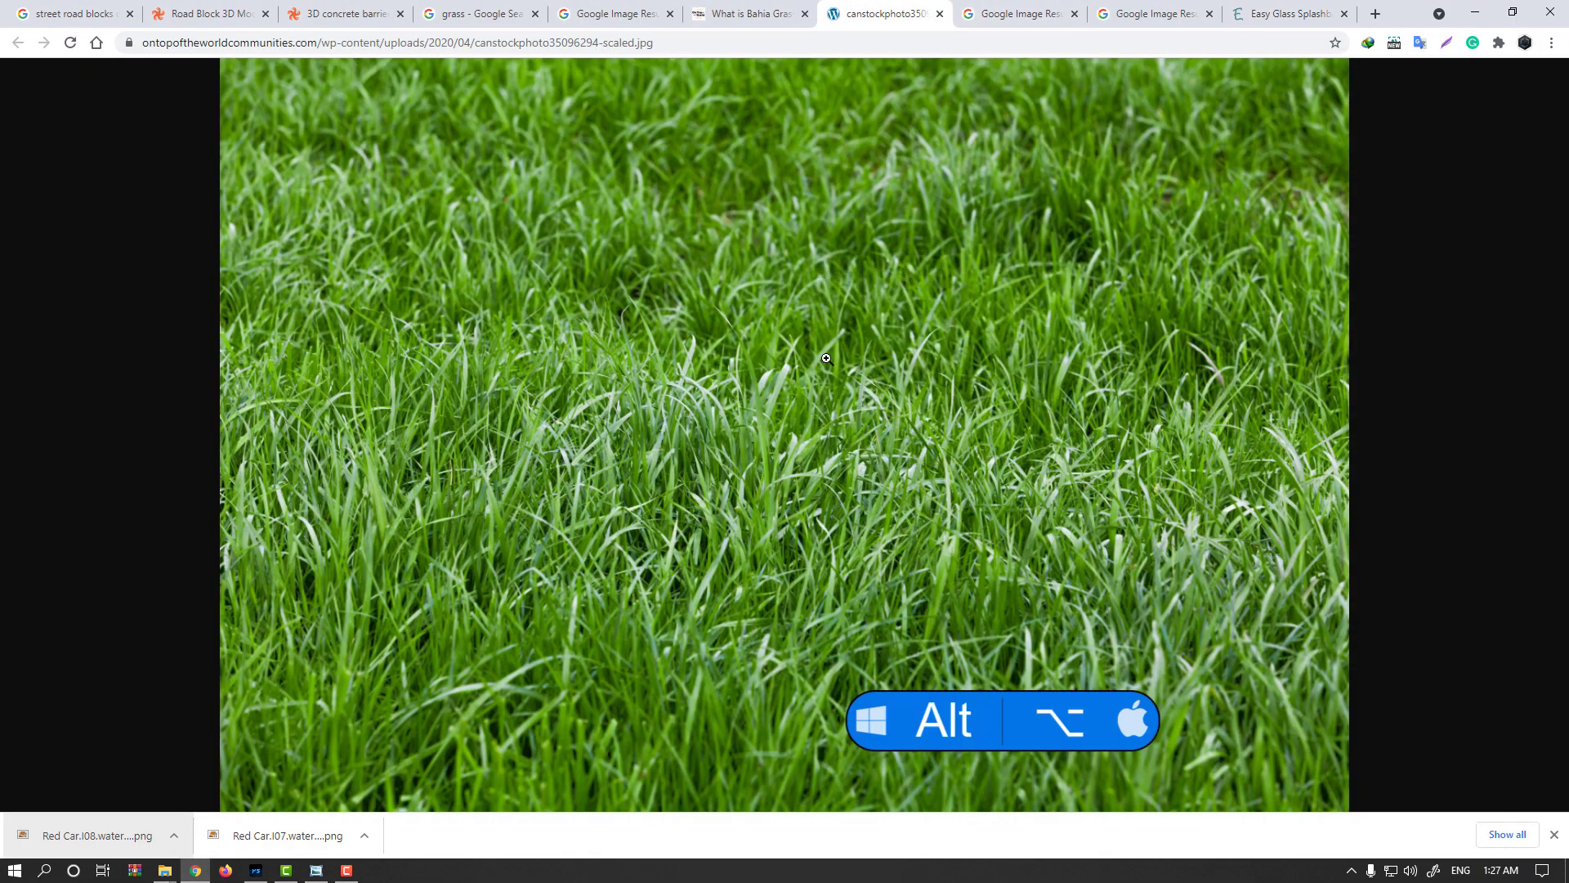
click(256, 871)
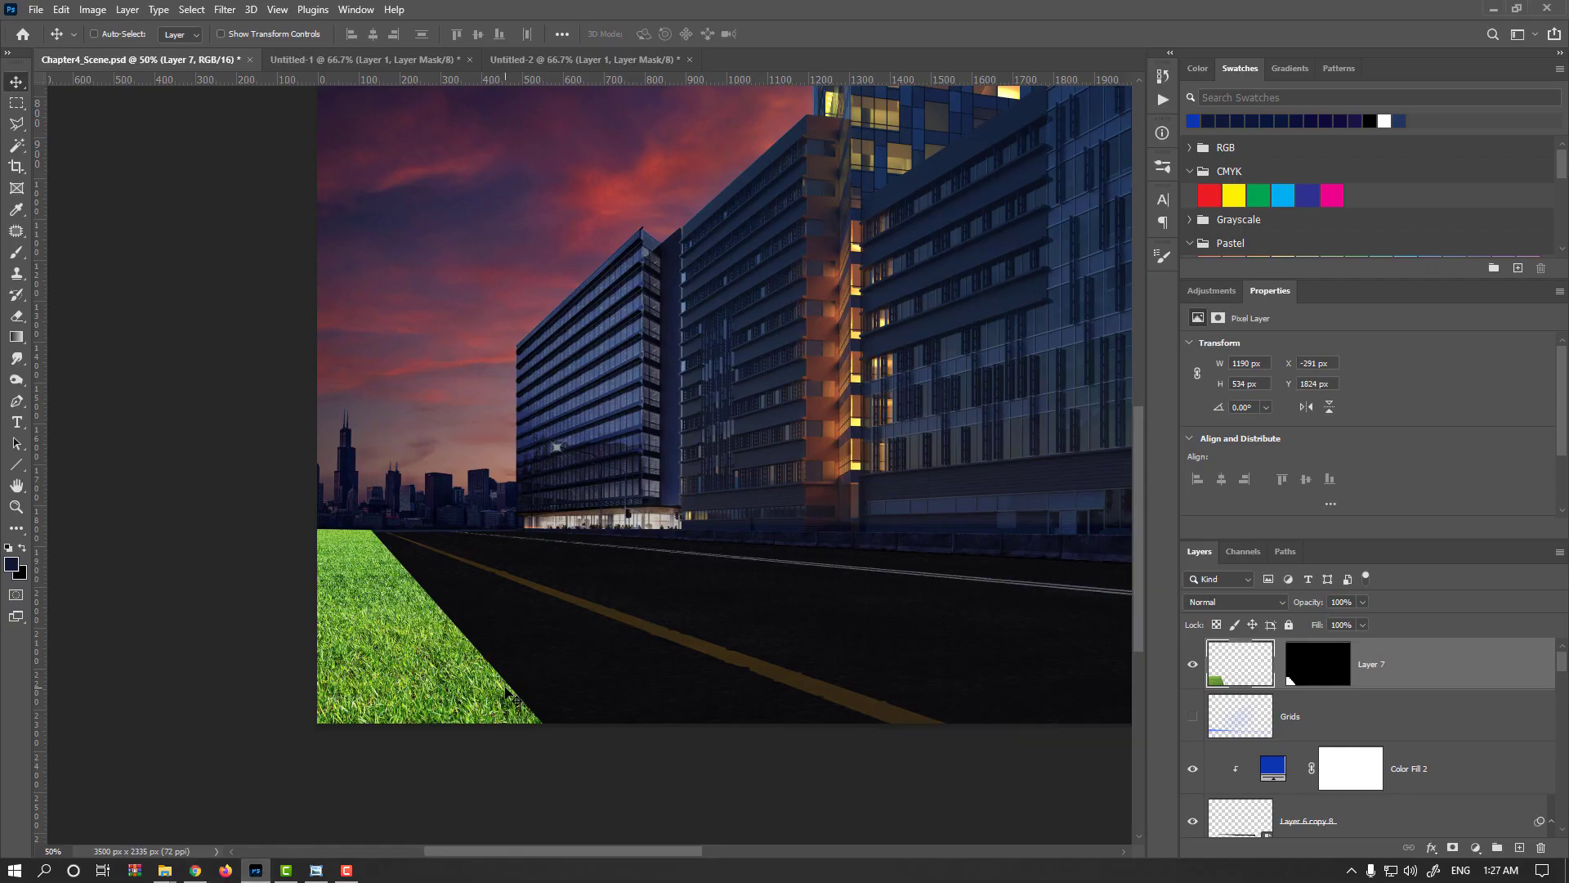
key(ctrl+v)
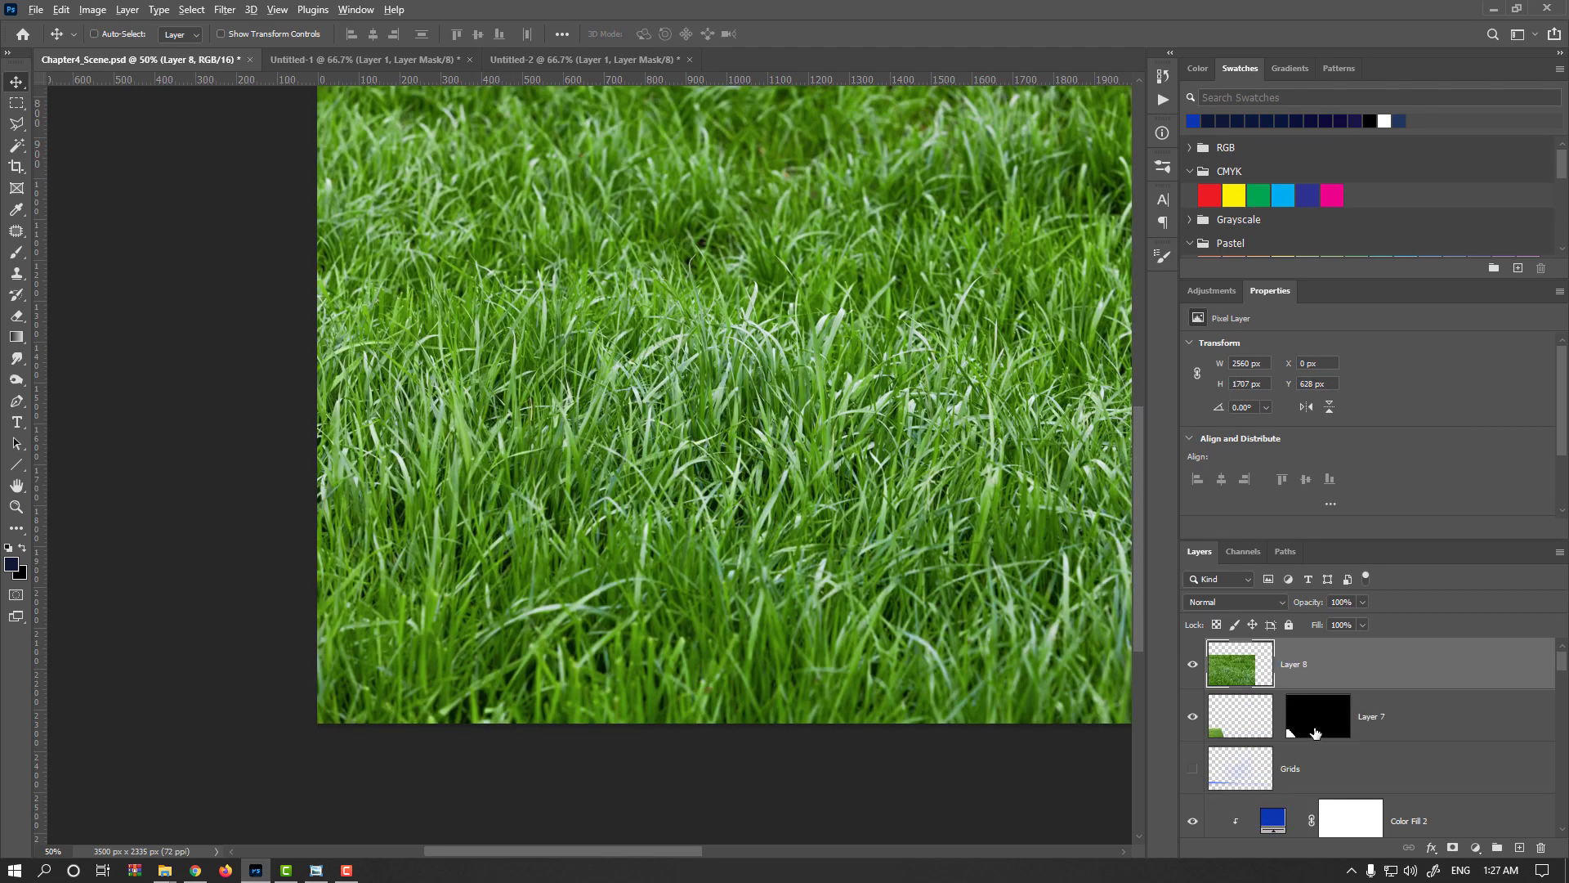
Step: Duplicate Layer 7's mask onto Layer 8, unlink it, and shift the new grass image within the verge
drag(1315, 733, 1293, 670)
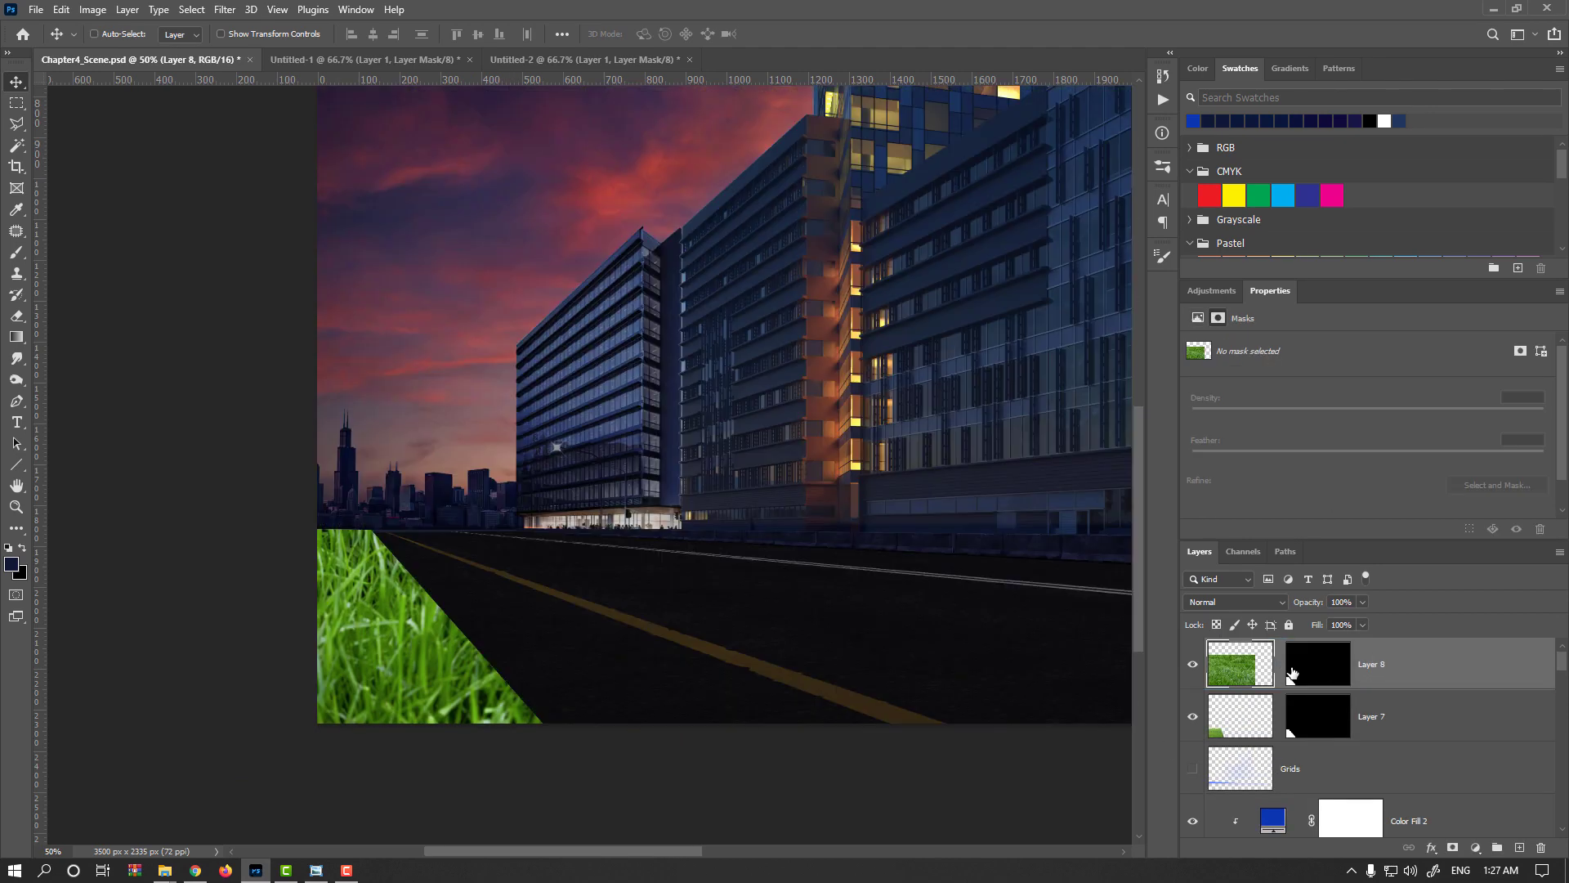
click(1261, 680)
drag(755, 569, 532, 611)
Step: Scale the Layer 8 grass image to about 616 x 411 px and place it over the nearest, lower part of the verge
key(ctrl+t)
key(ctrl+minus)
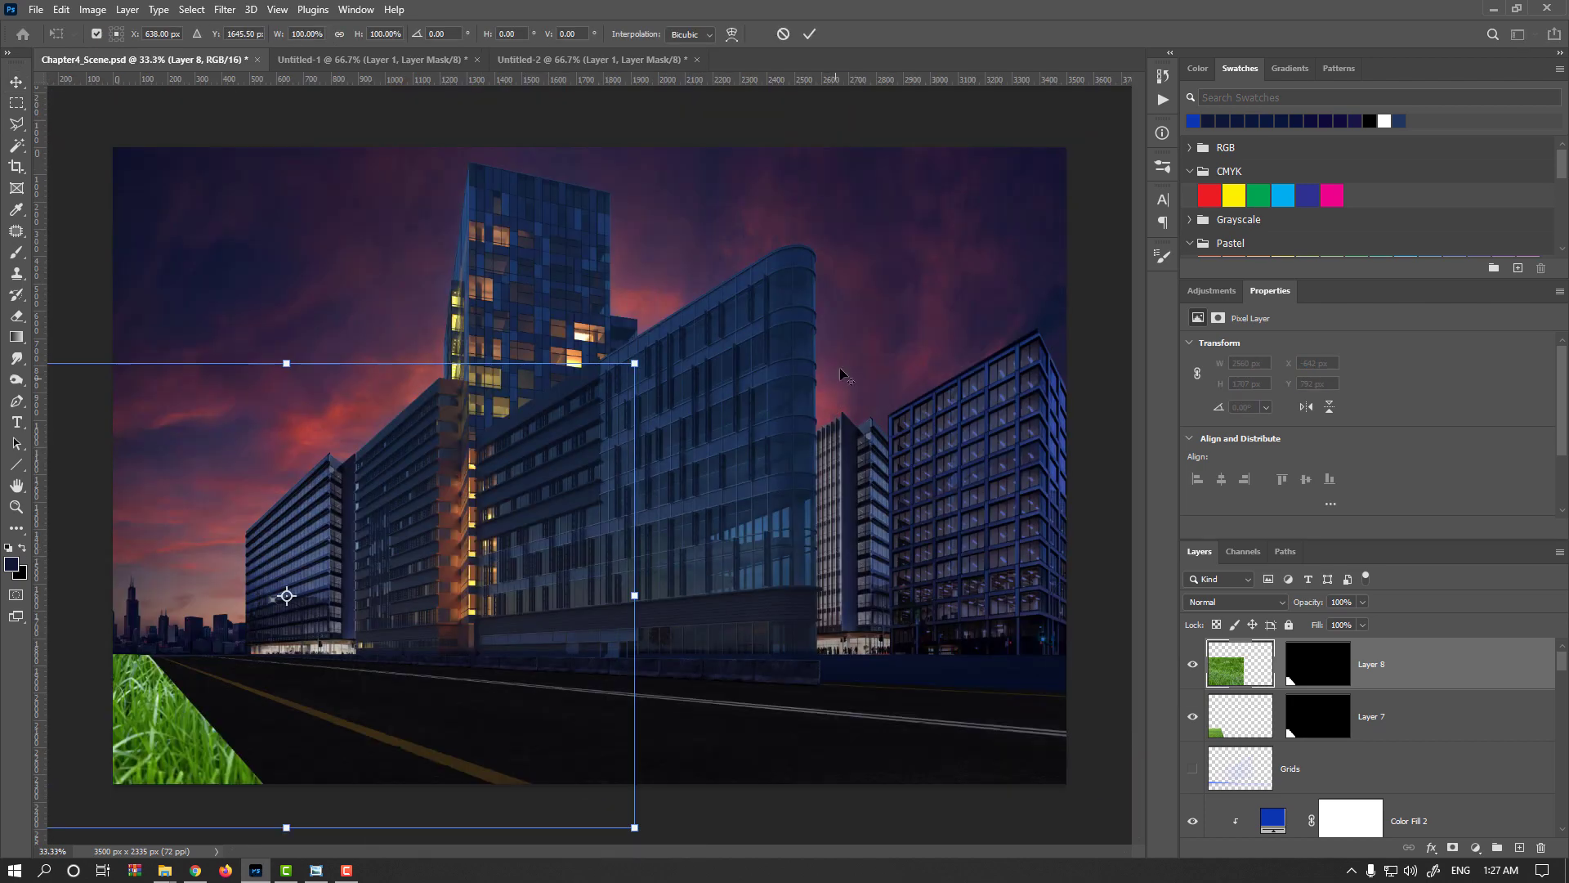
drag(635, 362, 386, 529)
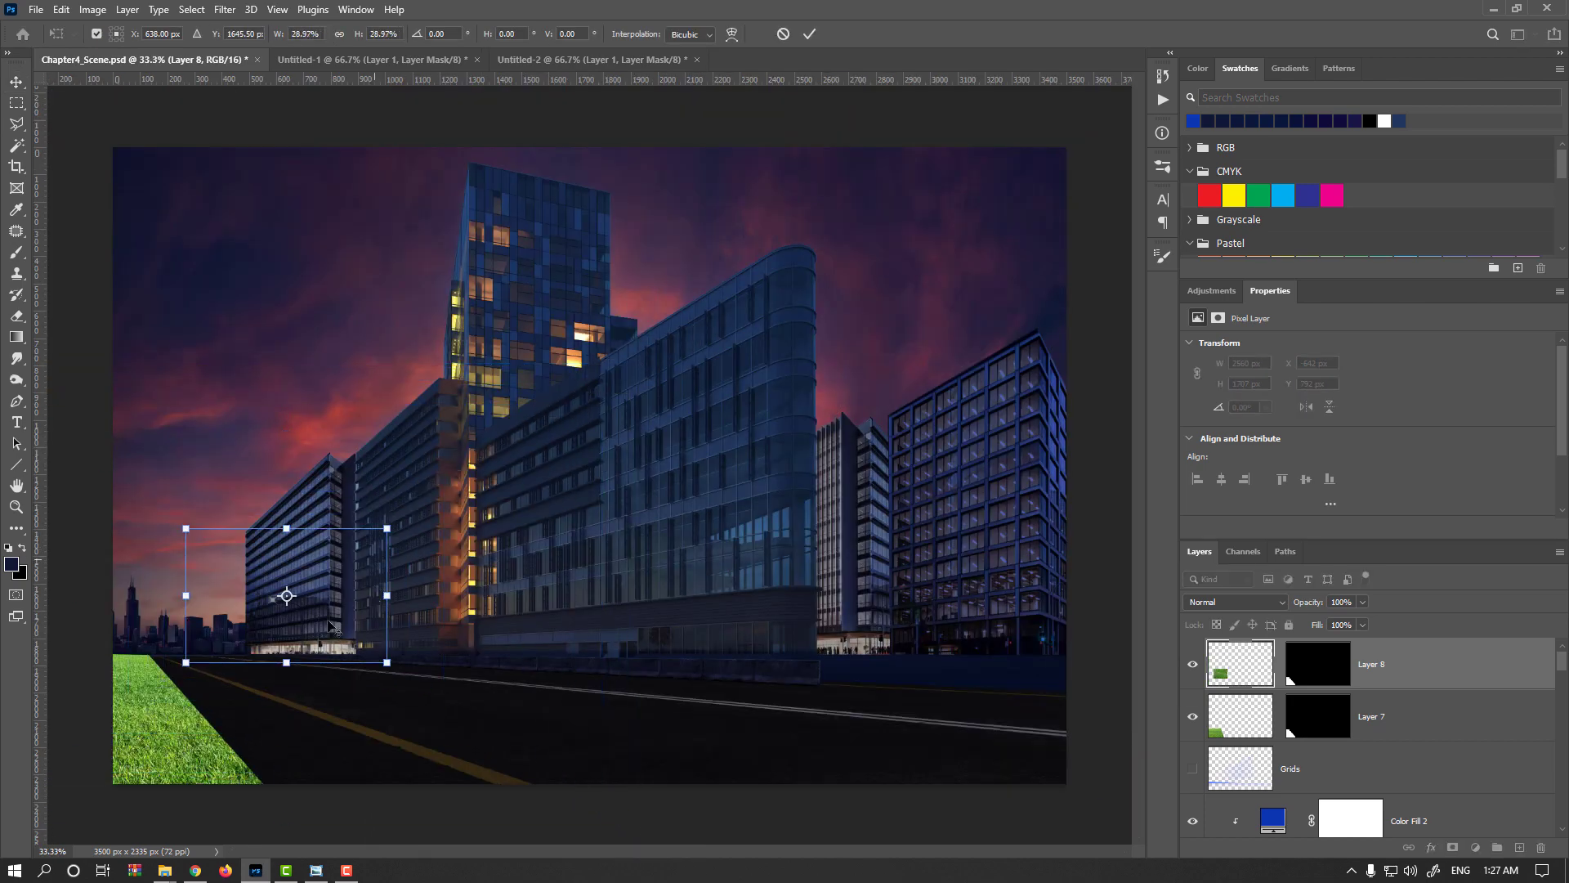
scroll(389, 600, up, 1)
drag(381, 618, 725, 457)
drag(635, 489, 442, 679)
drag(526, 526, 478, 559)
drag(452, 663, 469, 679)
key(Return)
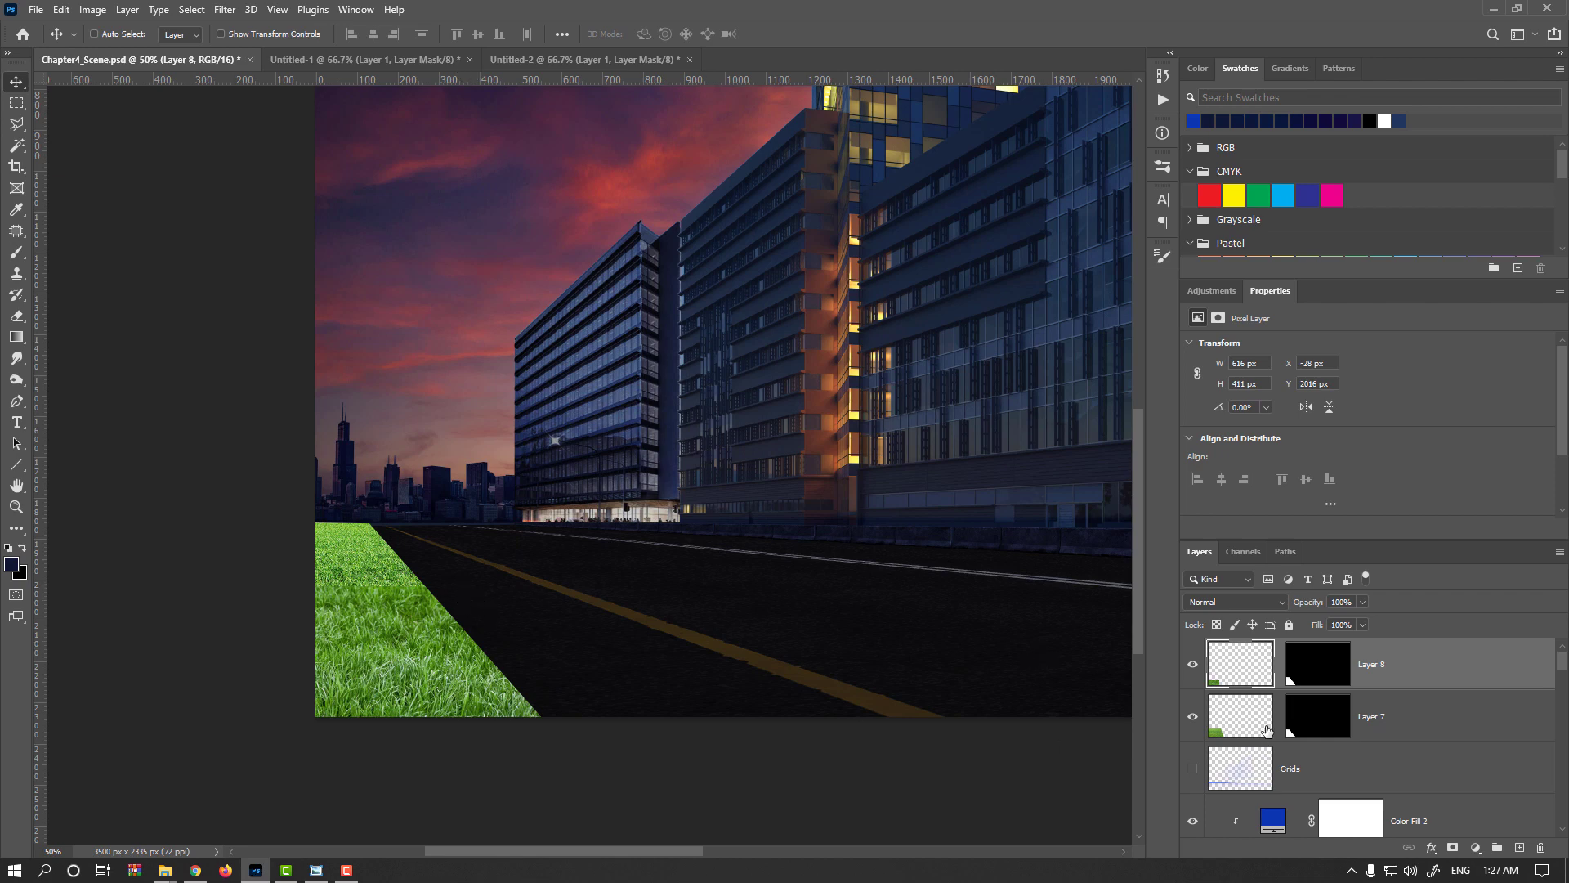
Step: Choose the KYLE Bonus Chunky Charcoal brush, undo its test stroke, and reset the colours to black and white
key(e)
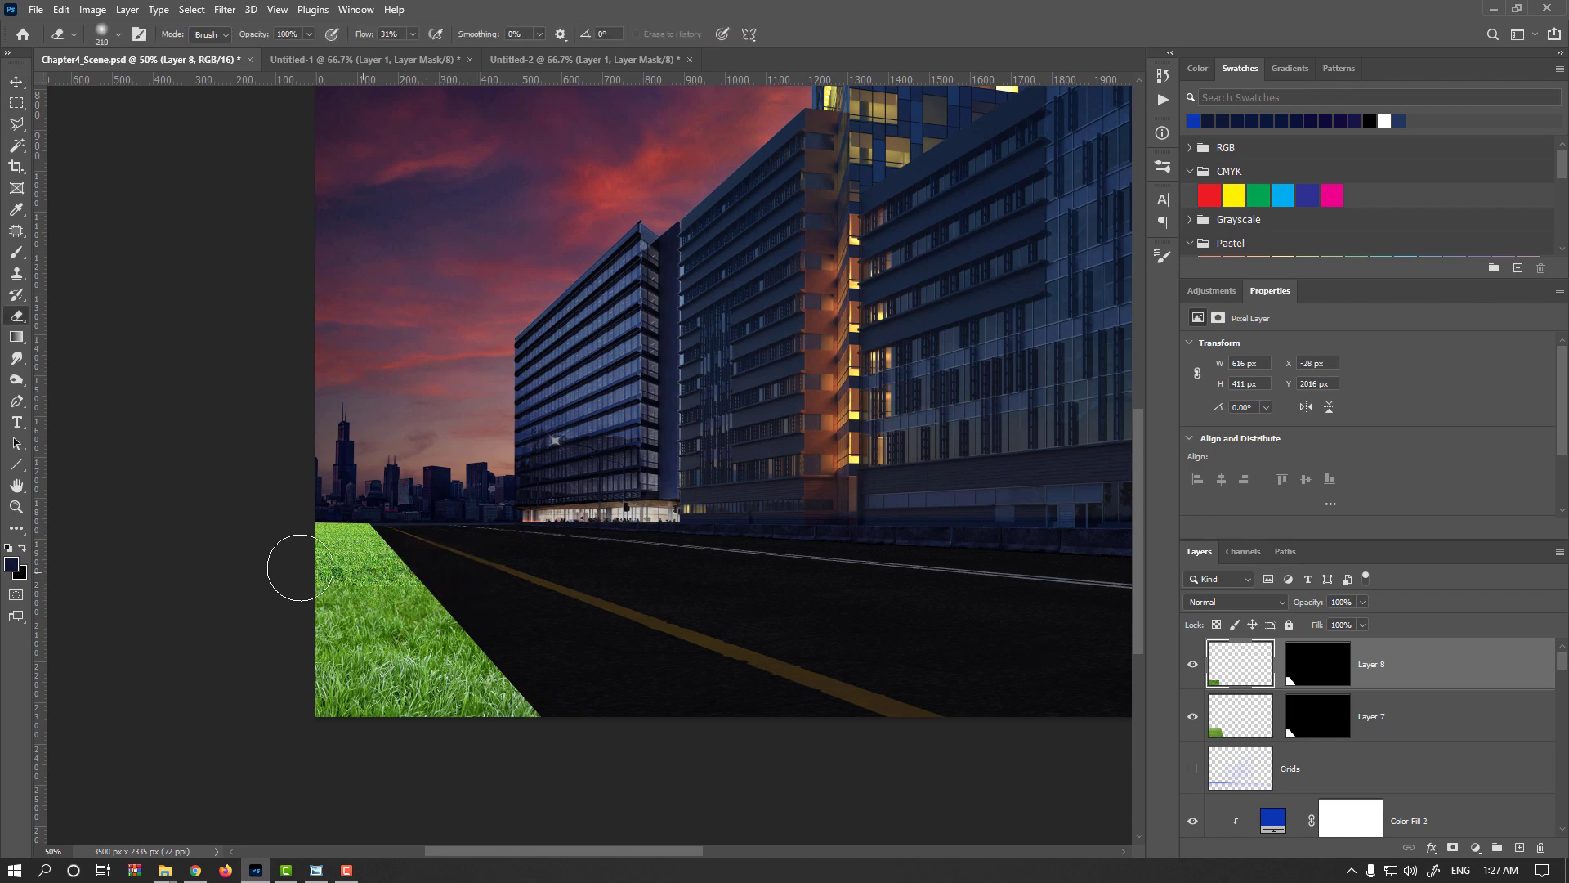
click(17, 82)
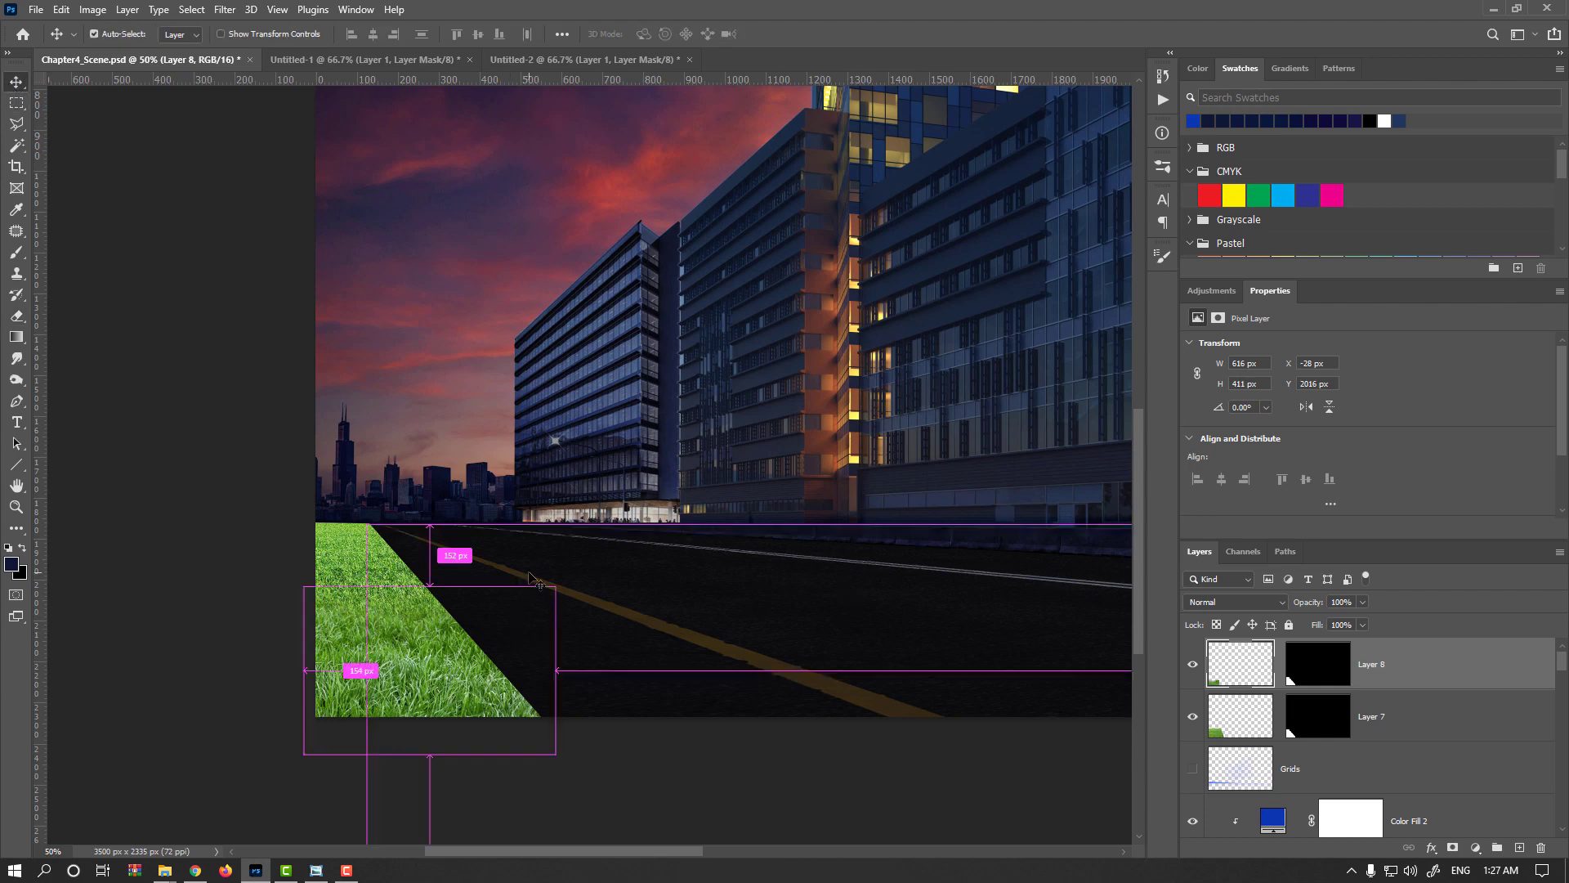
key(e)
right_click(549, 489)
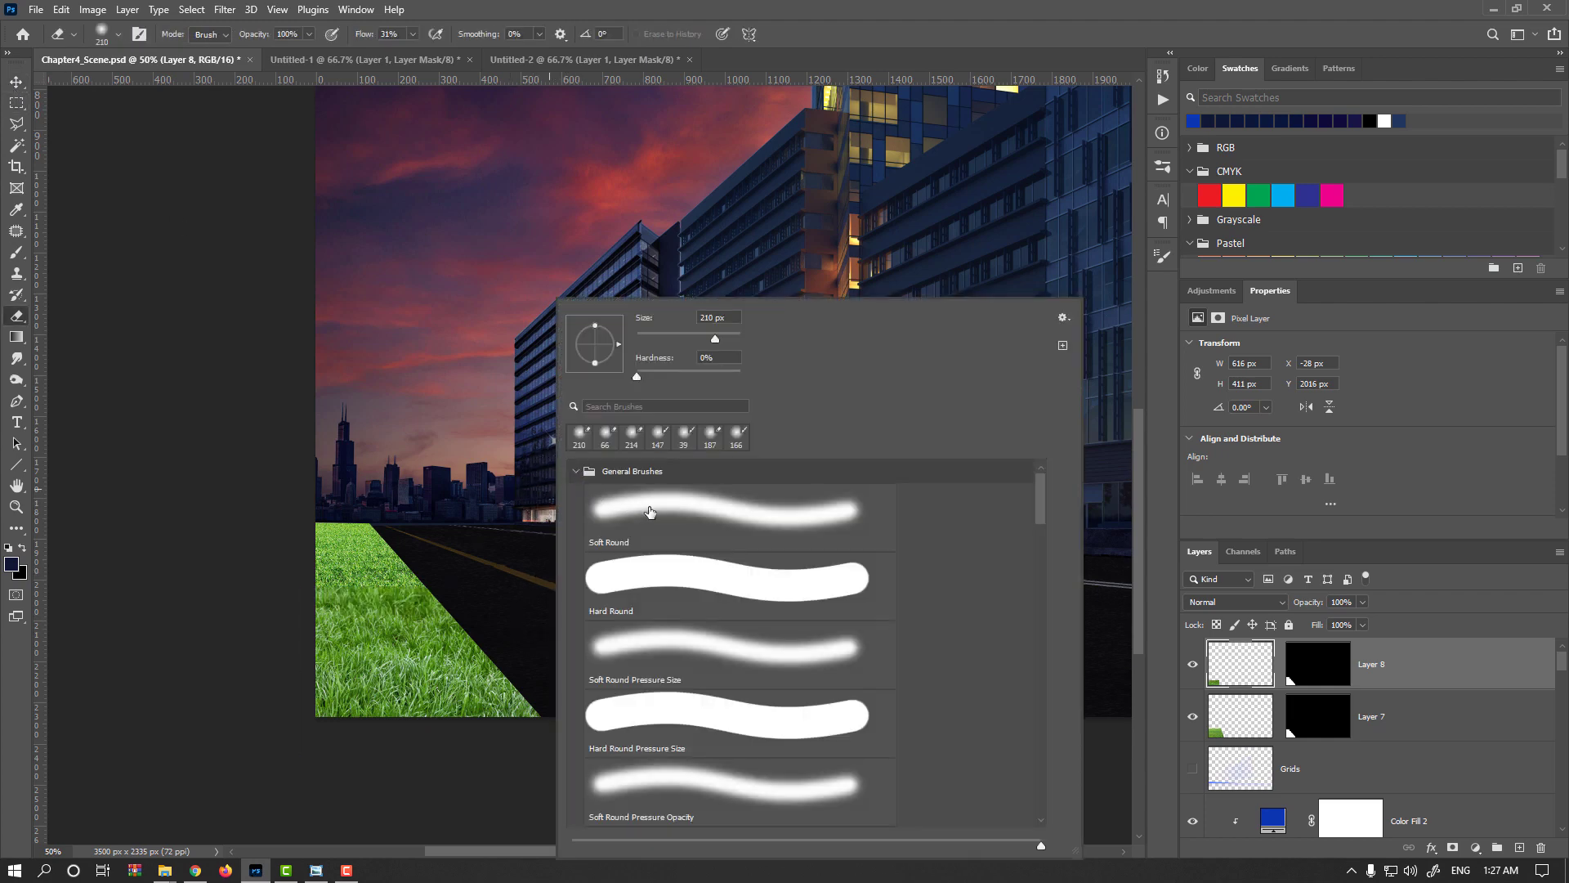
scroll(724, 564, down, 10)
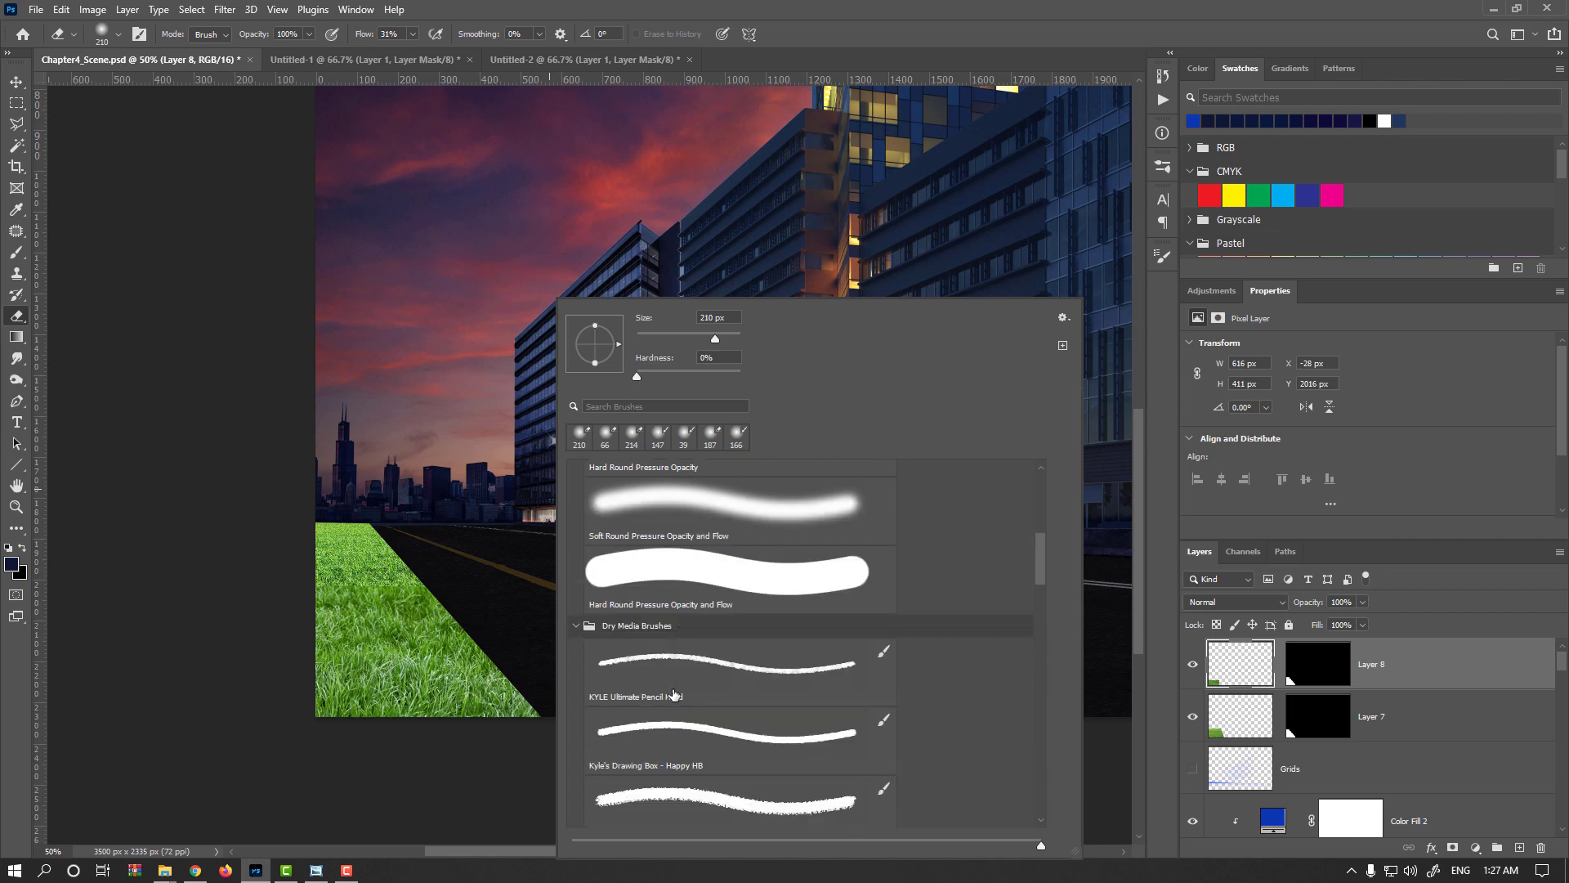
click(685, 744)
drag(339, 590, 365, 575)
key(ctrl+z)
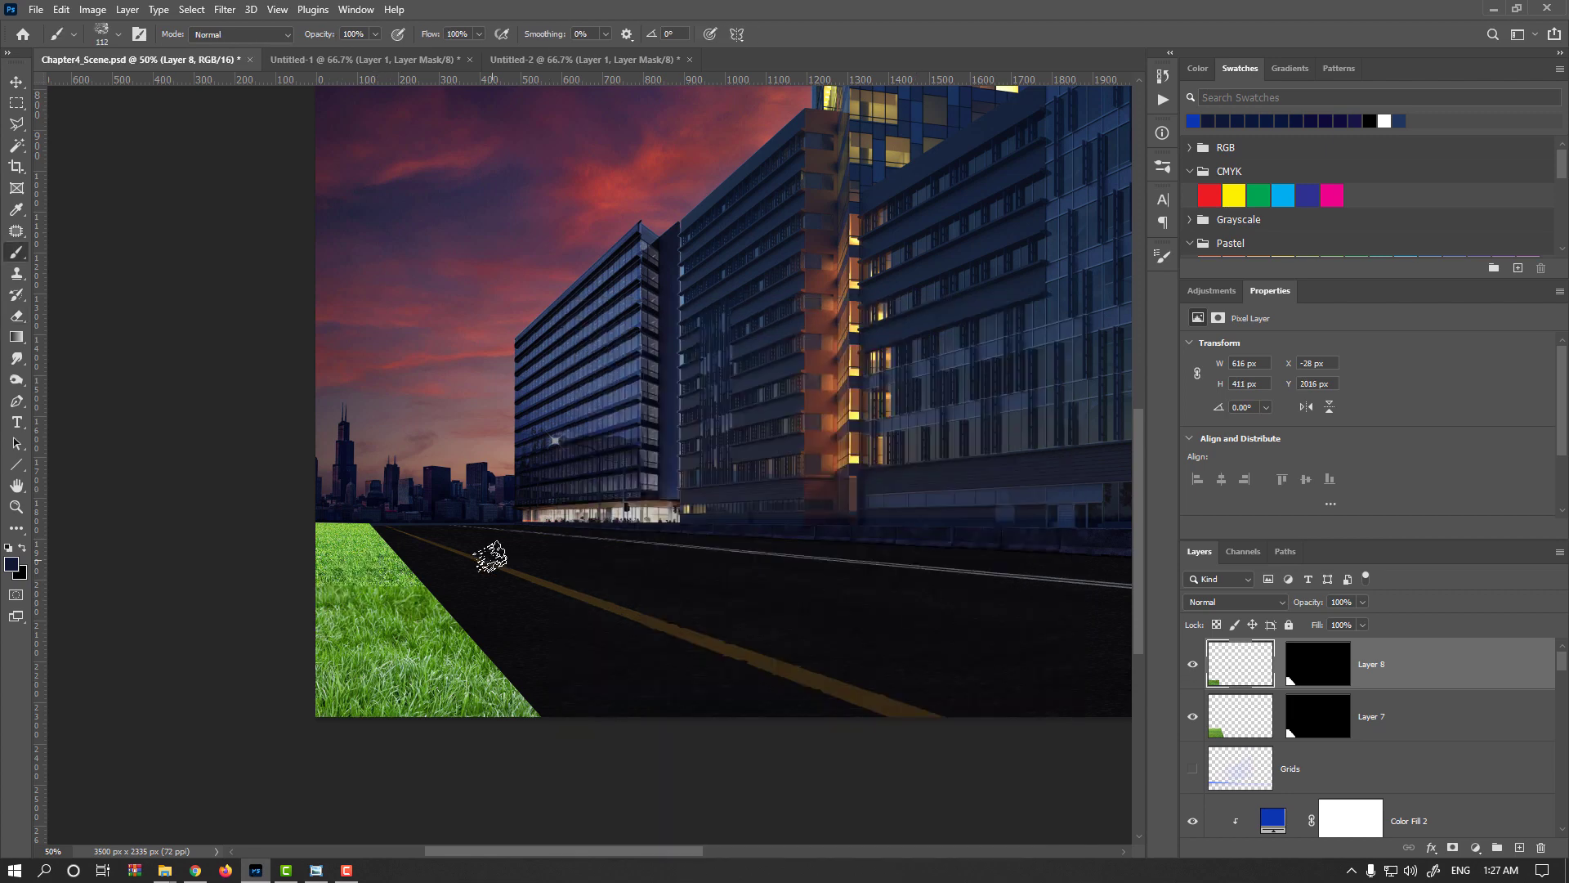
key(d)
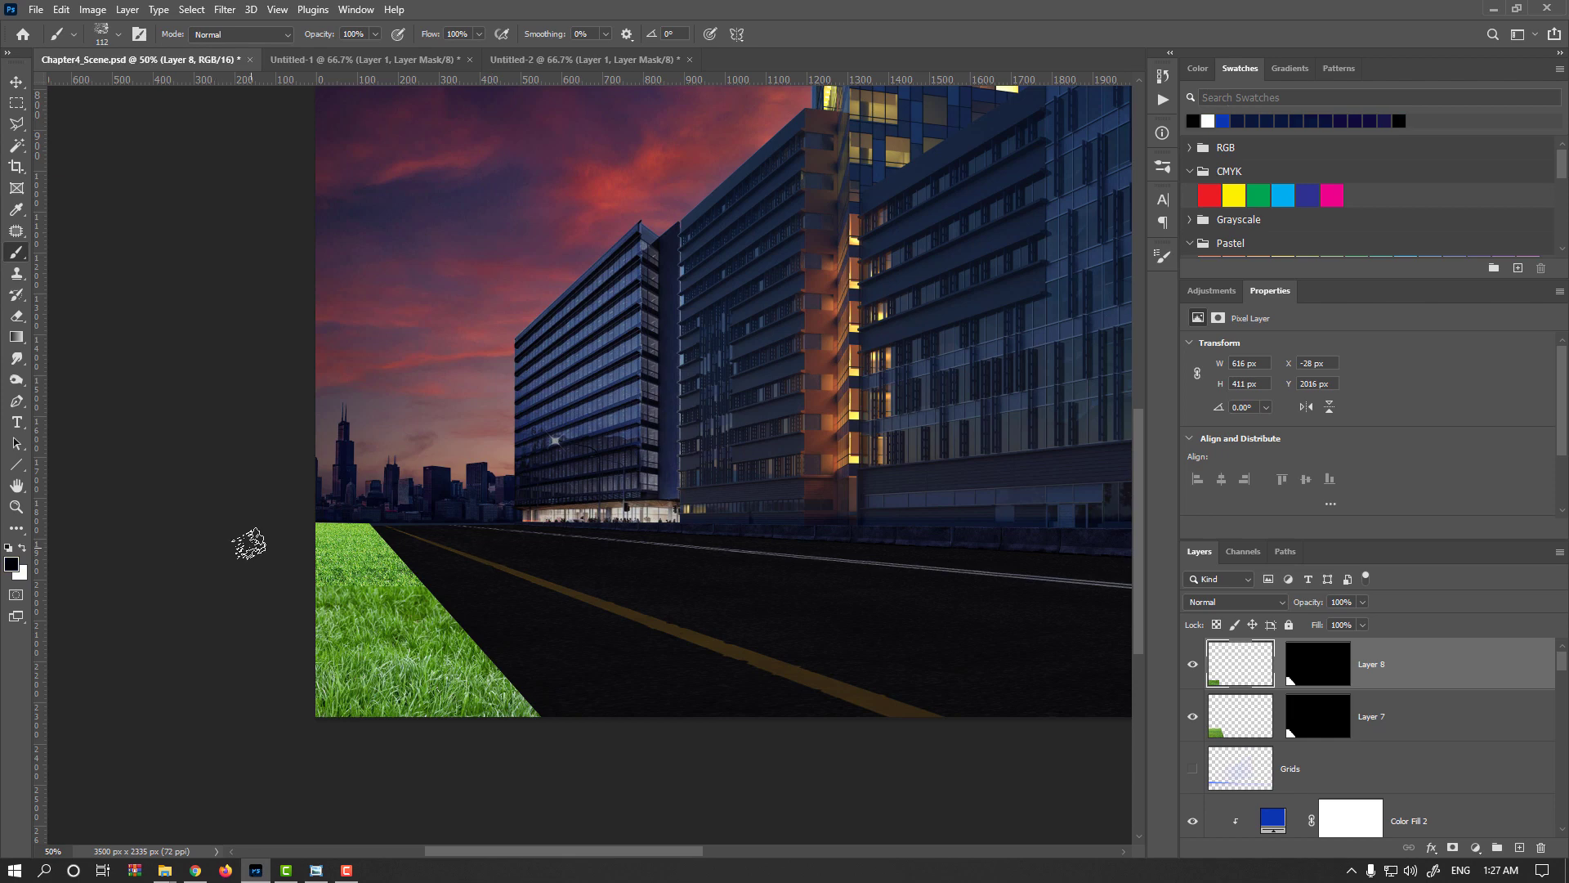
click(16, 317)
right_click(563, 518)
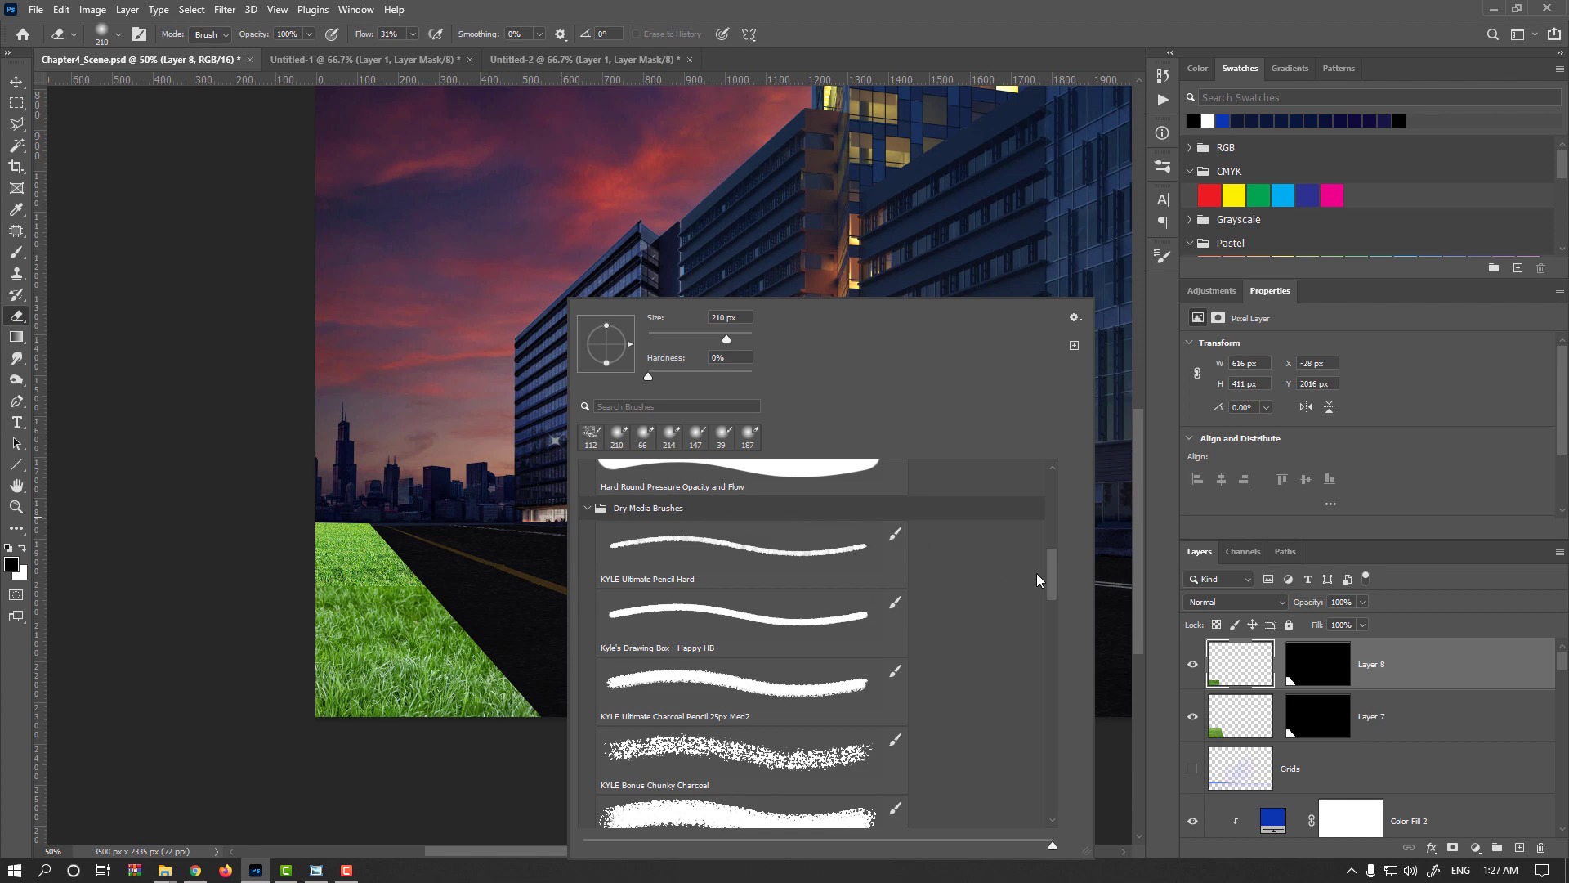
drag(1053, 585, 1041, 753)
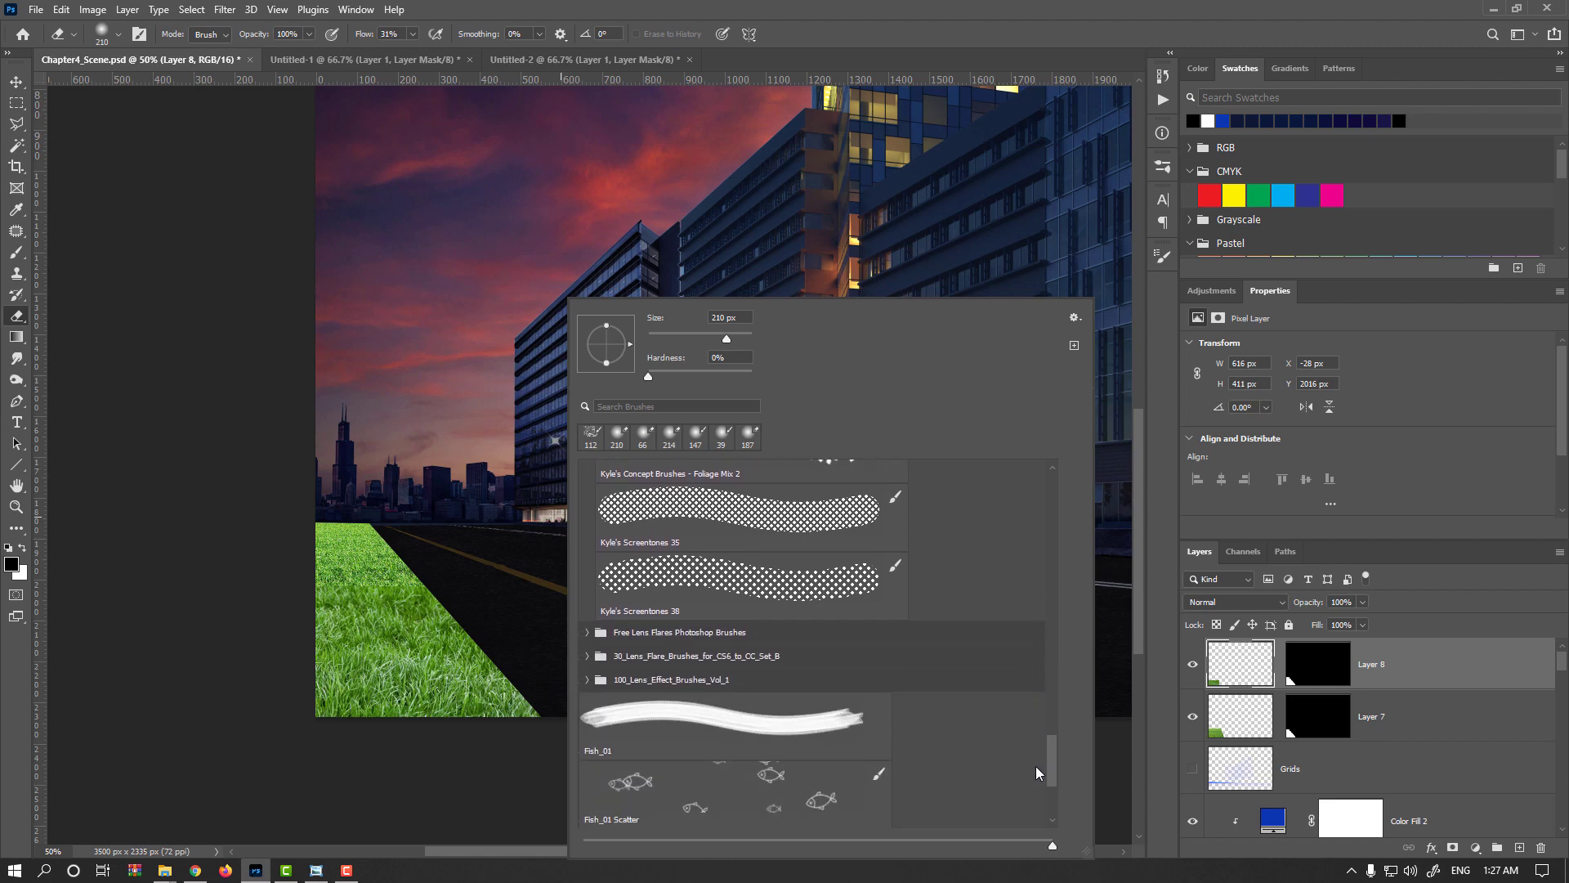
Step: Paint black on Layer 8's mask with the charcoal brush at 168 px to blend its upper edge, and set the layer's opacity to 87%
click(1299, 672)
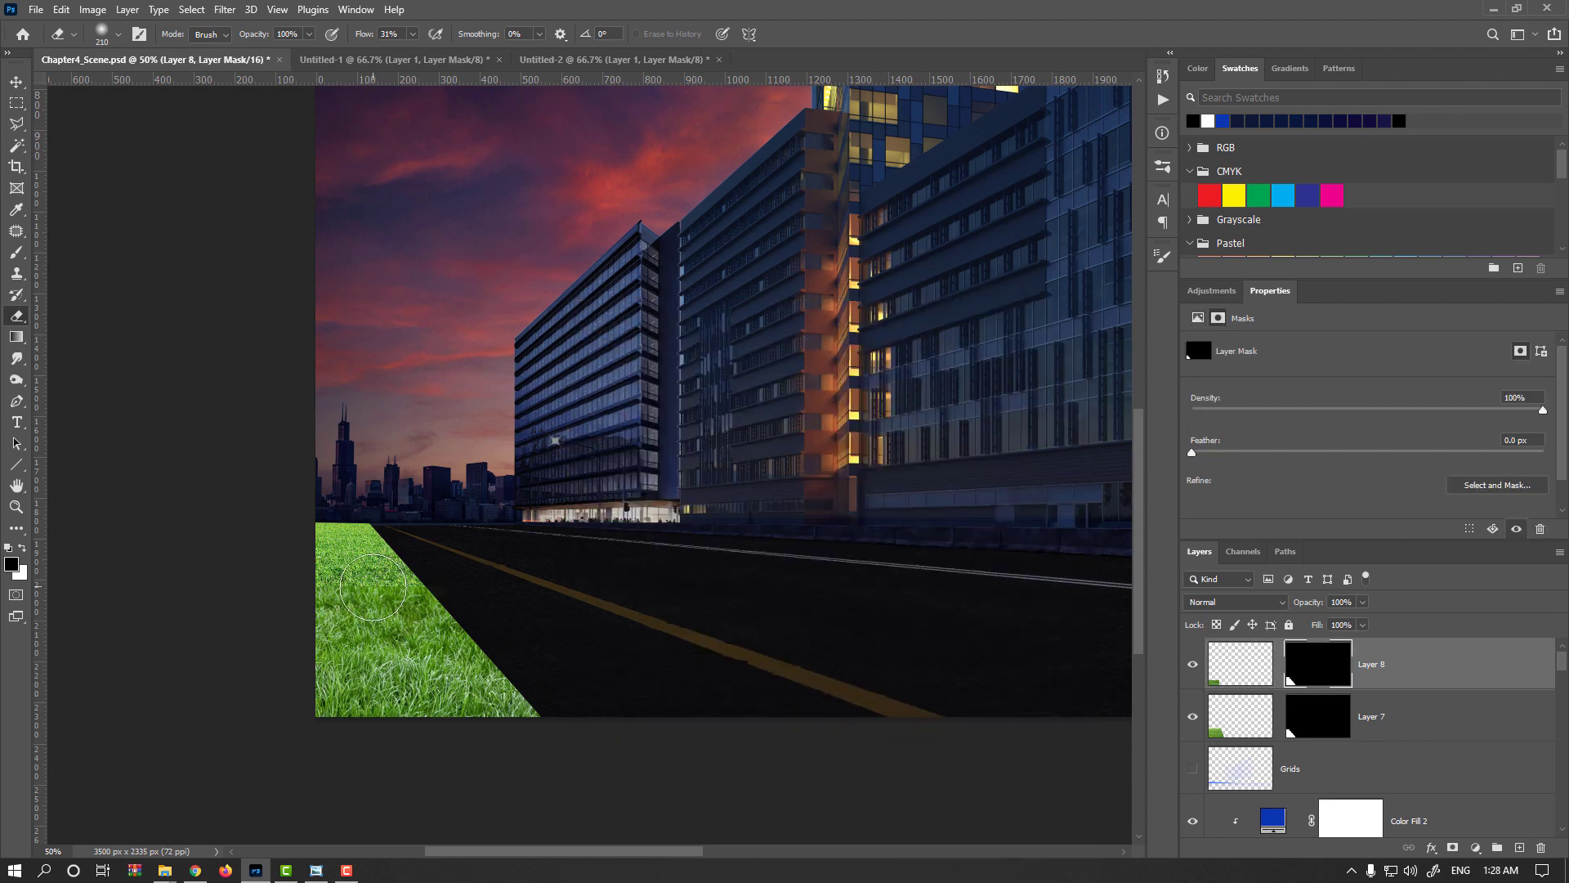
key(b)
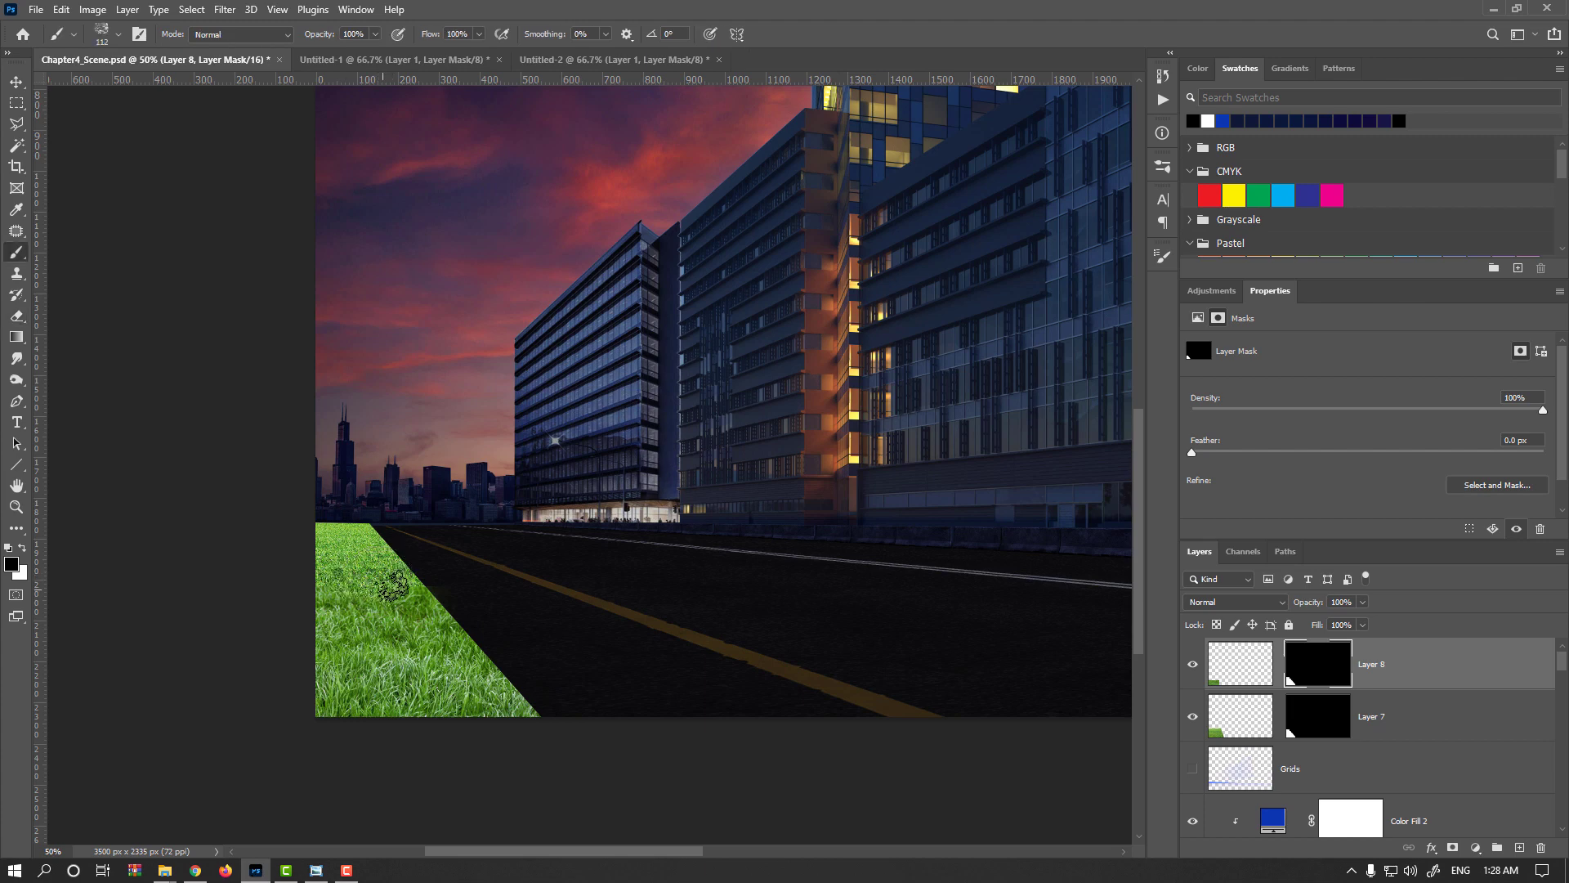
alt+right_click(416, 595)
mouse_move(415, 595)
mouse_down()
mouse_move(435, 595)
mouse_move(305, 588)
mouse_move(366, 582)
mouse_move(369, 606)
mouse_up()
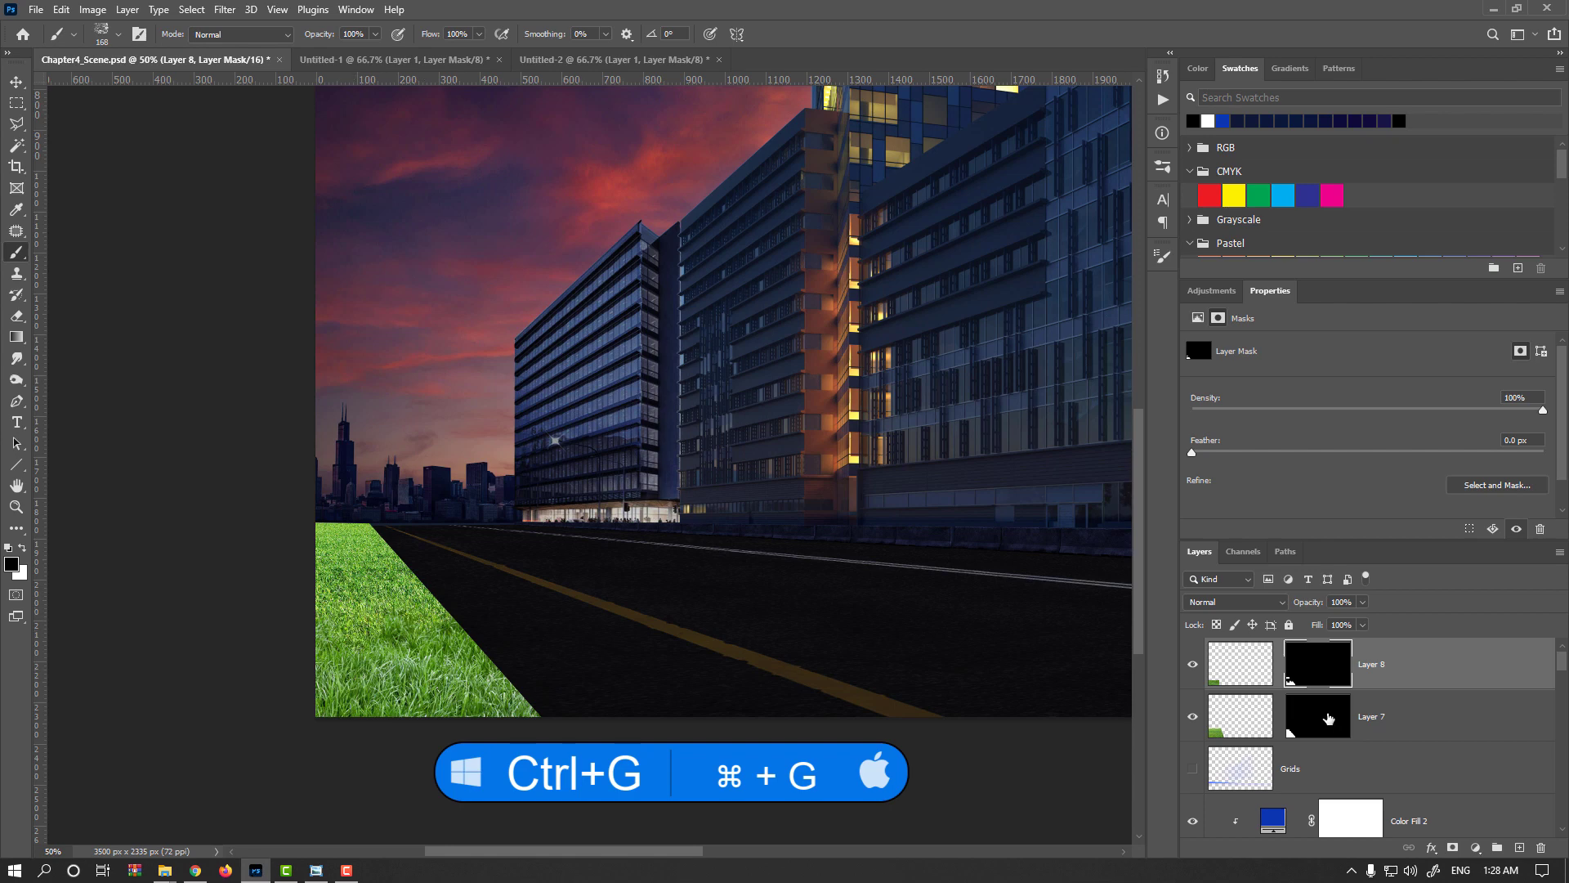
click(1246, 663)
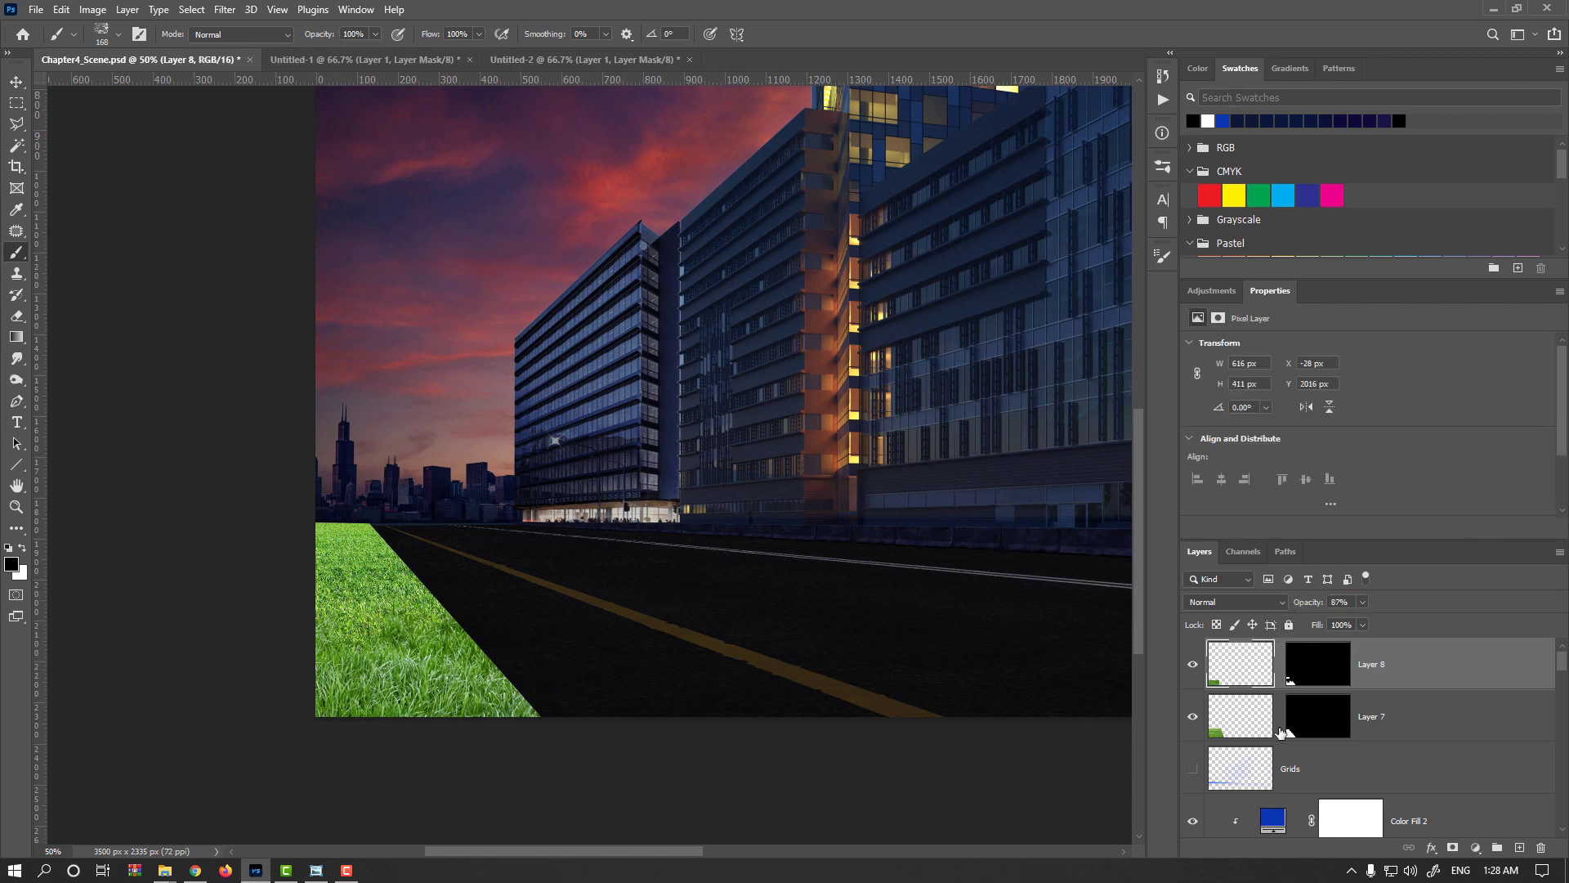
Step: Group Layer 7 and Layer 8 together and name the group Grass
shift+click(1281, 732)
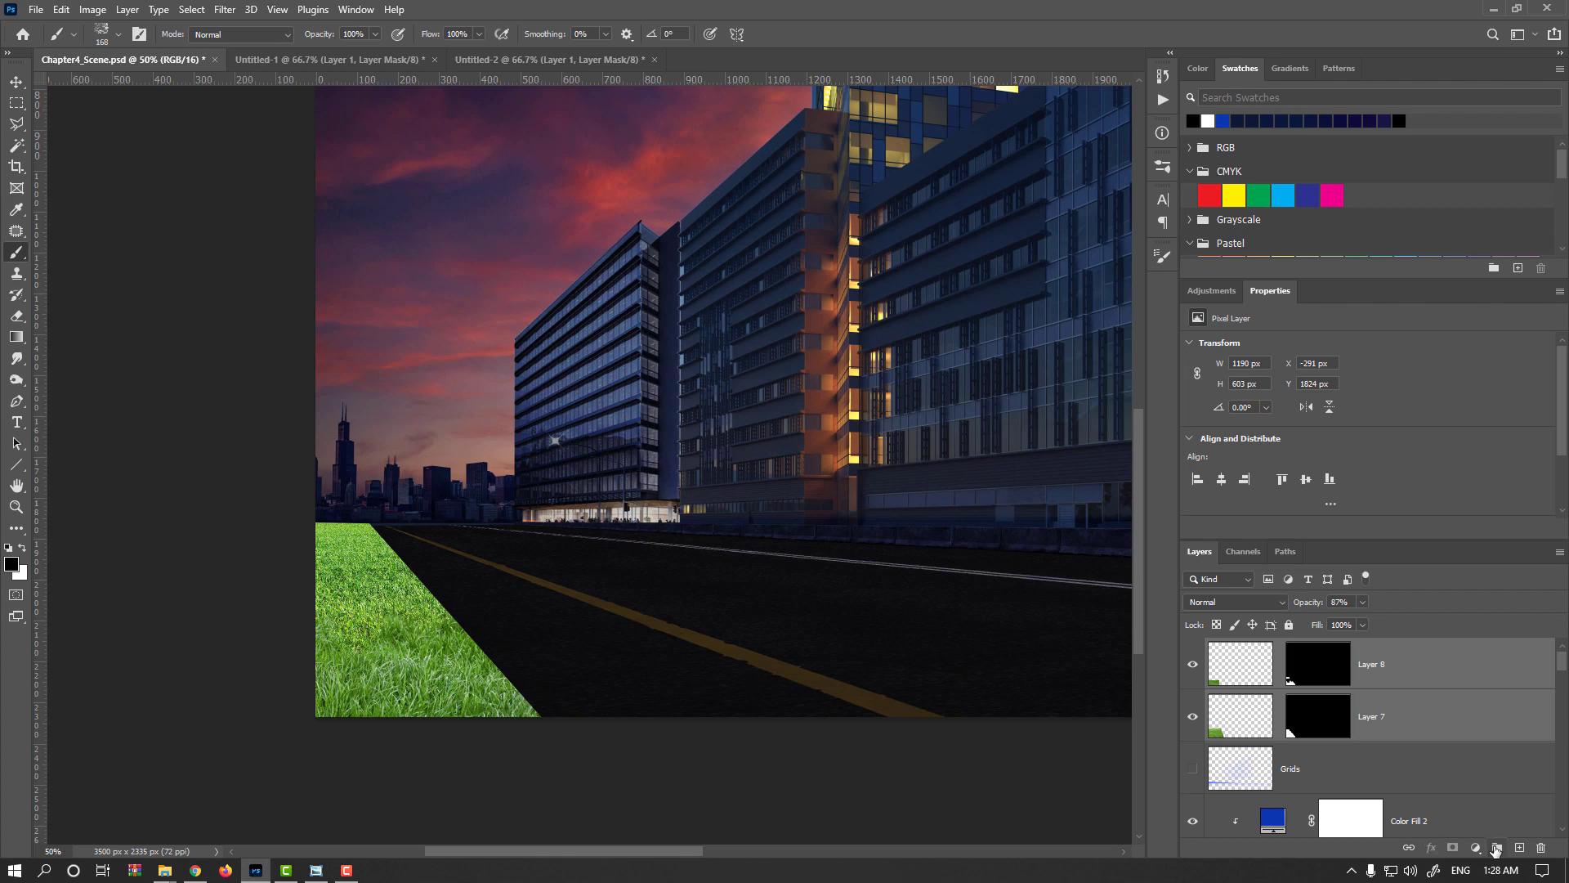
click(1496, 848)
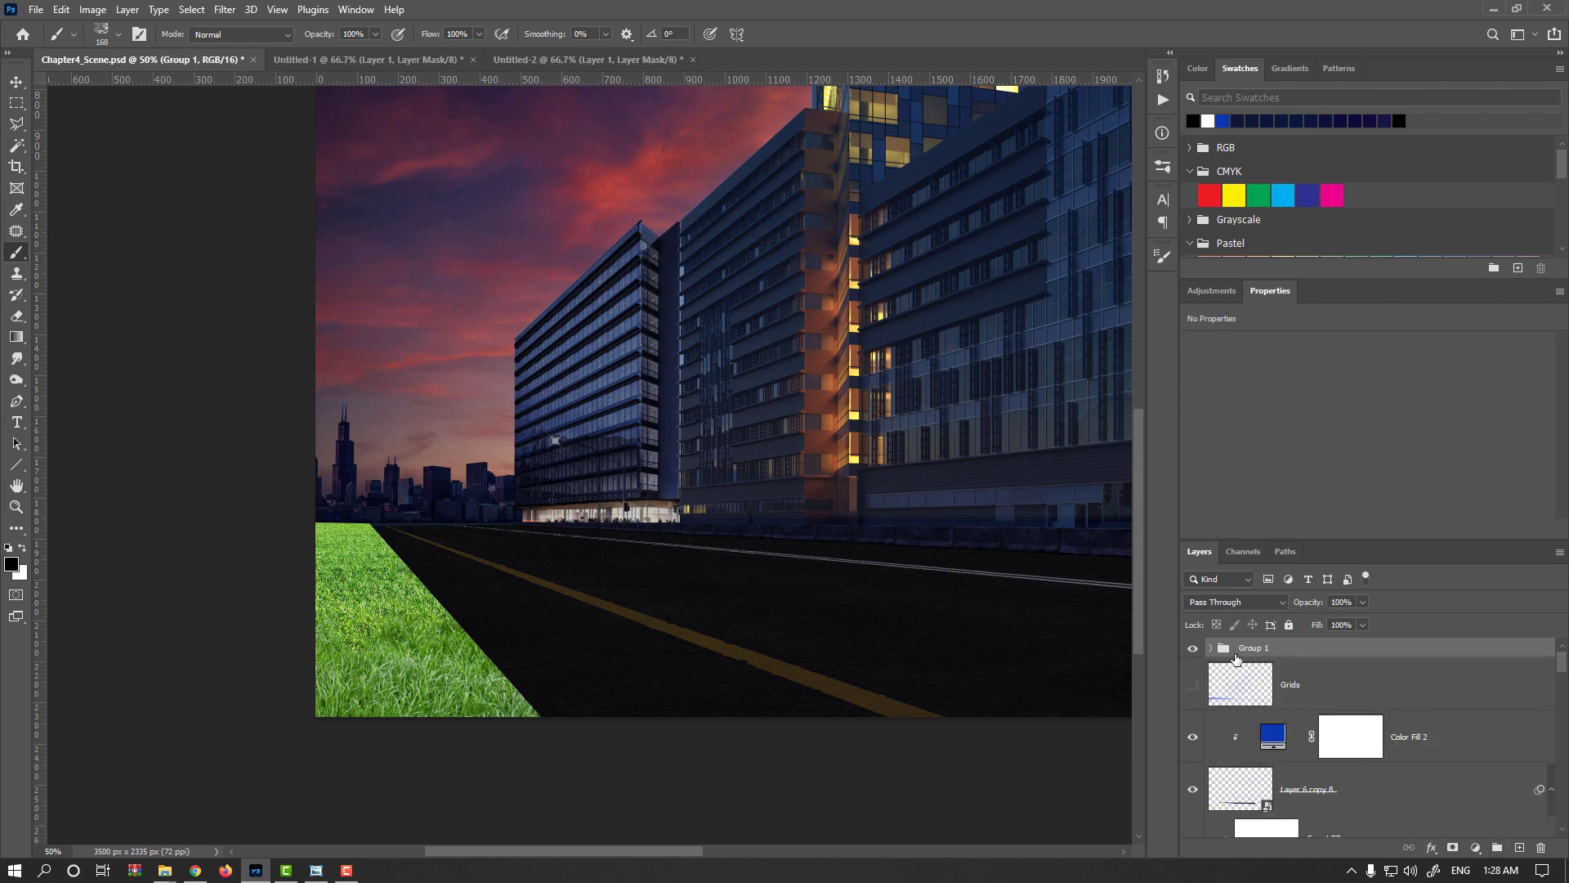
double_click(1250, 648)
key(Return)
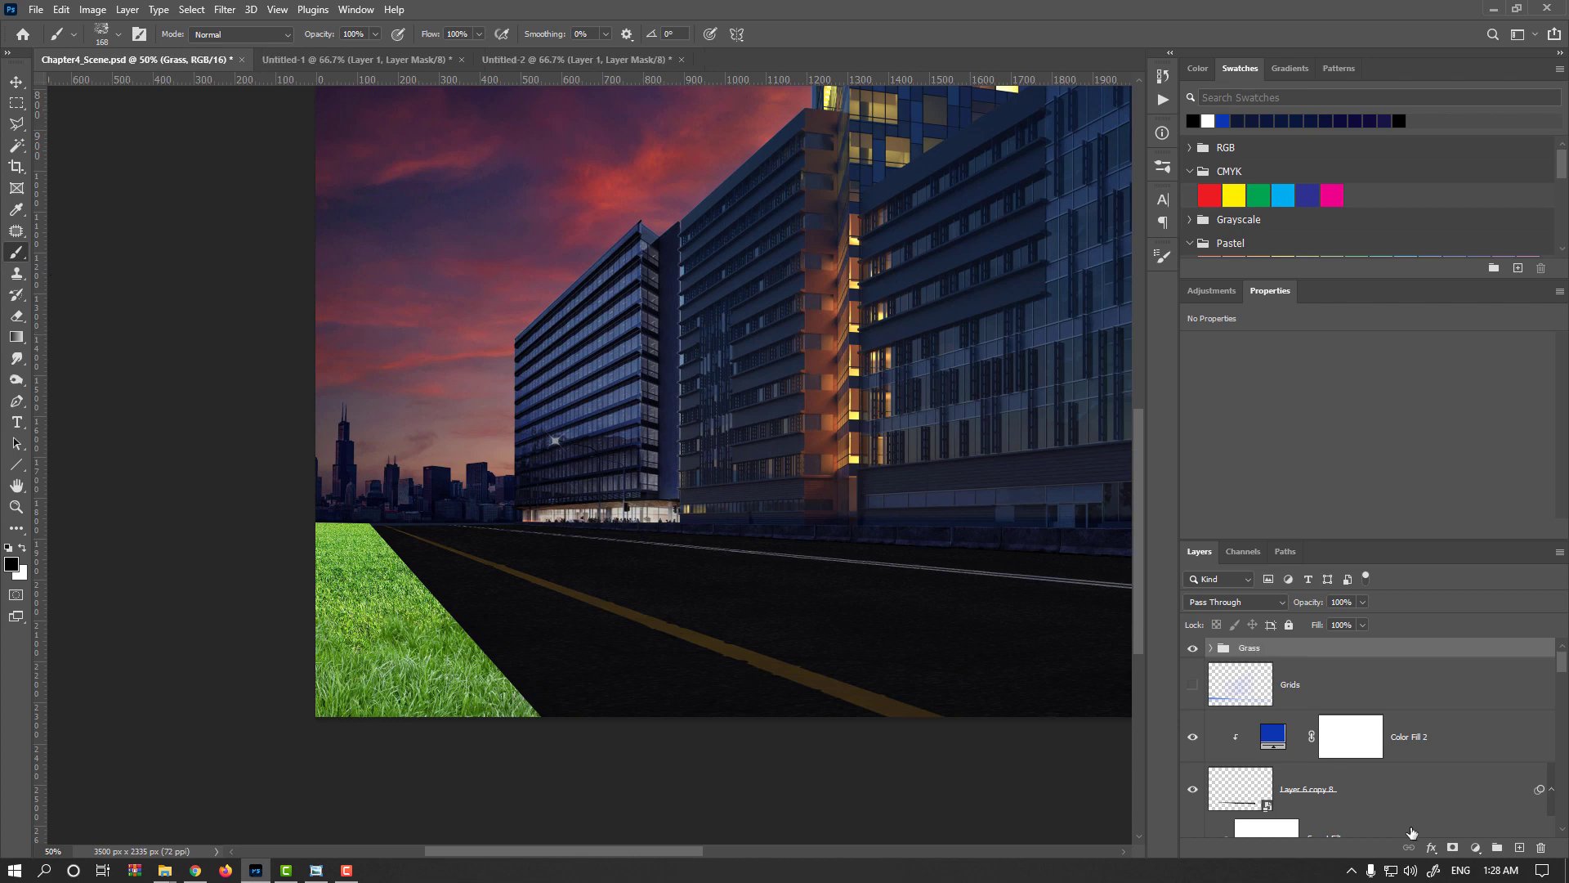
Step: Choose the Grass_01 brush from the end of the brush presets
right_click(369, 277)
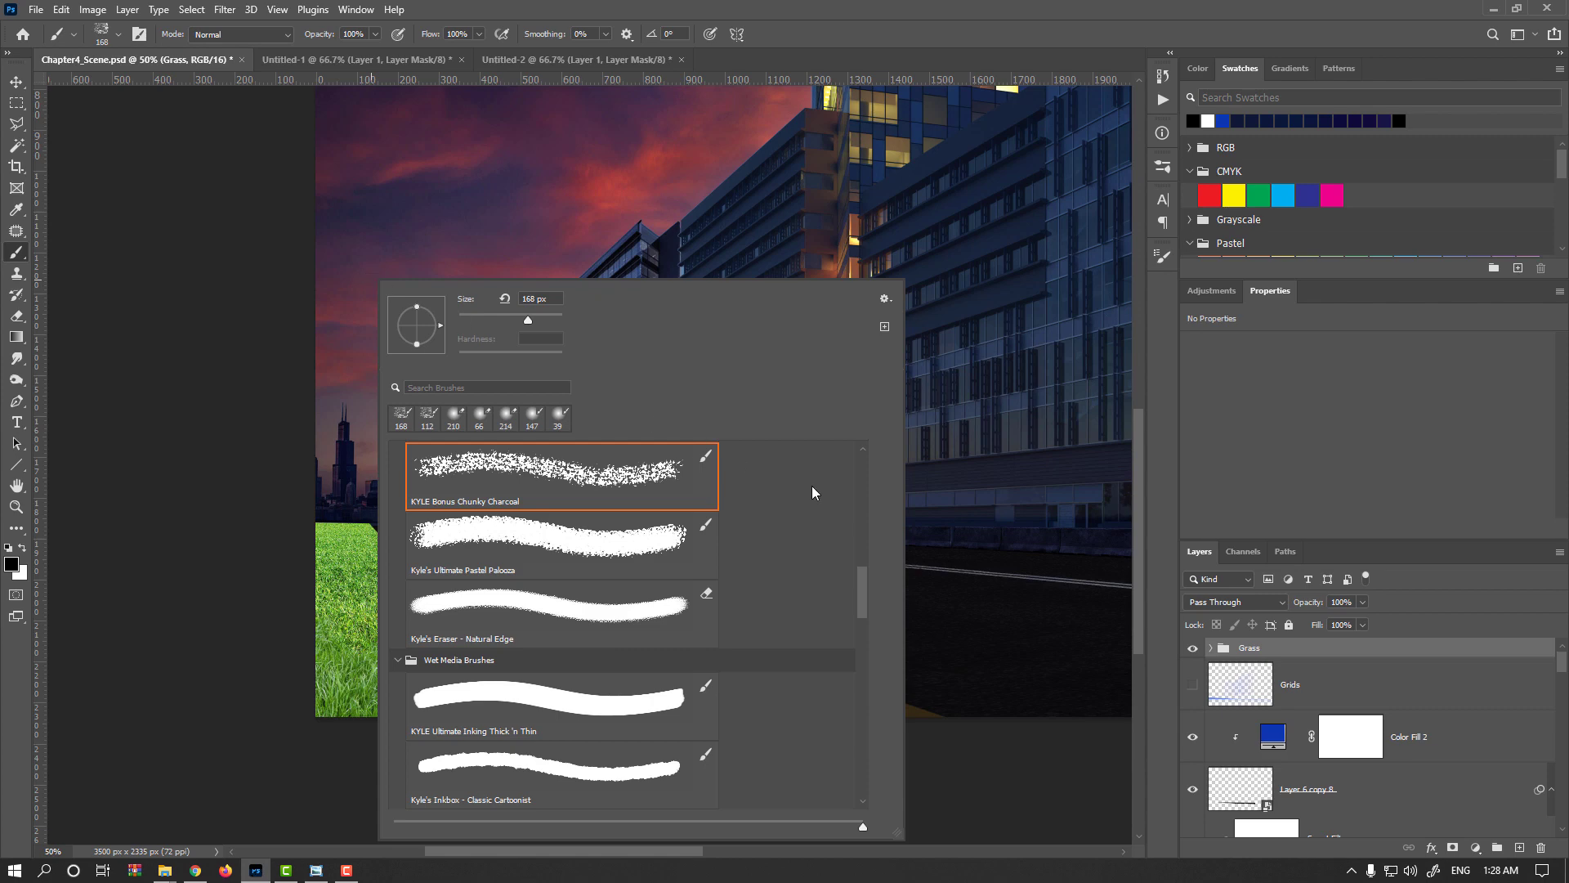
drag(869, 600, 866, 816)
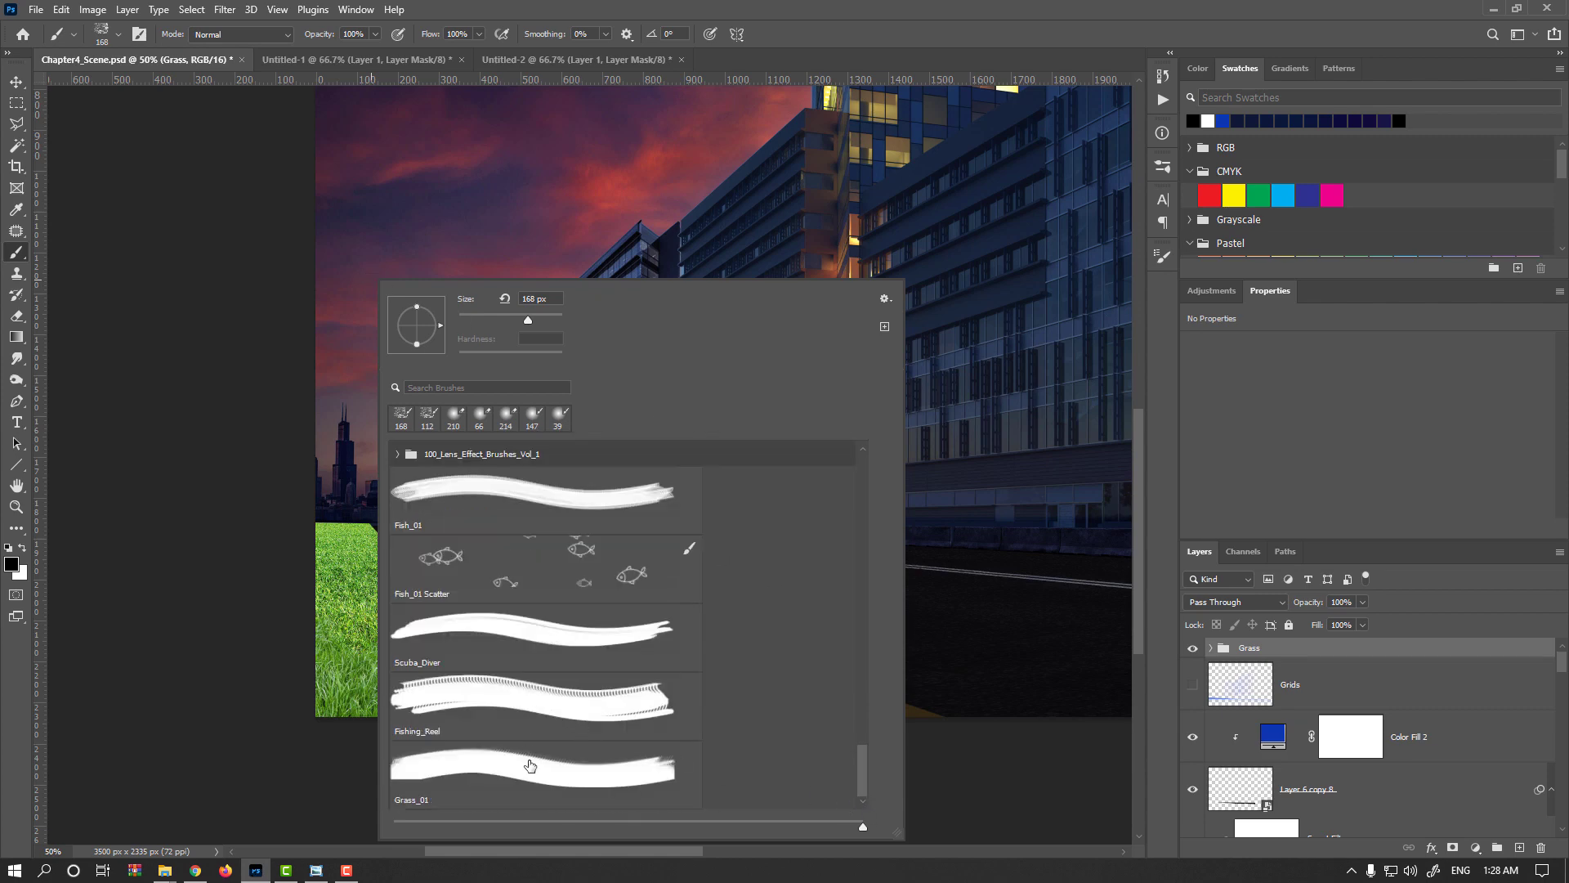
click(529, 765)
key(Return)
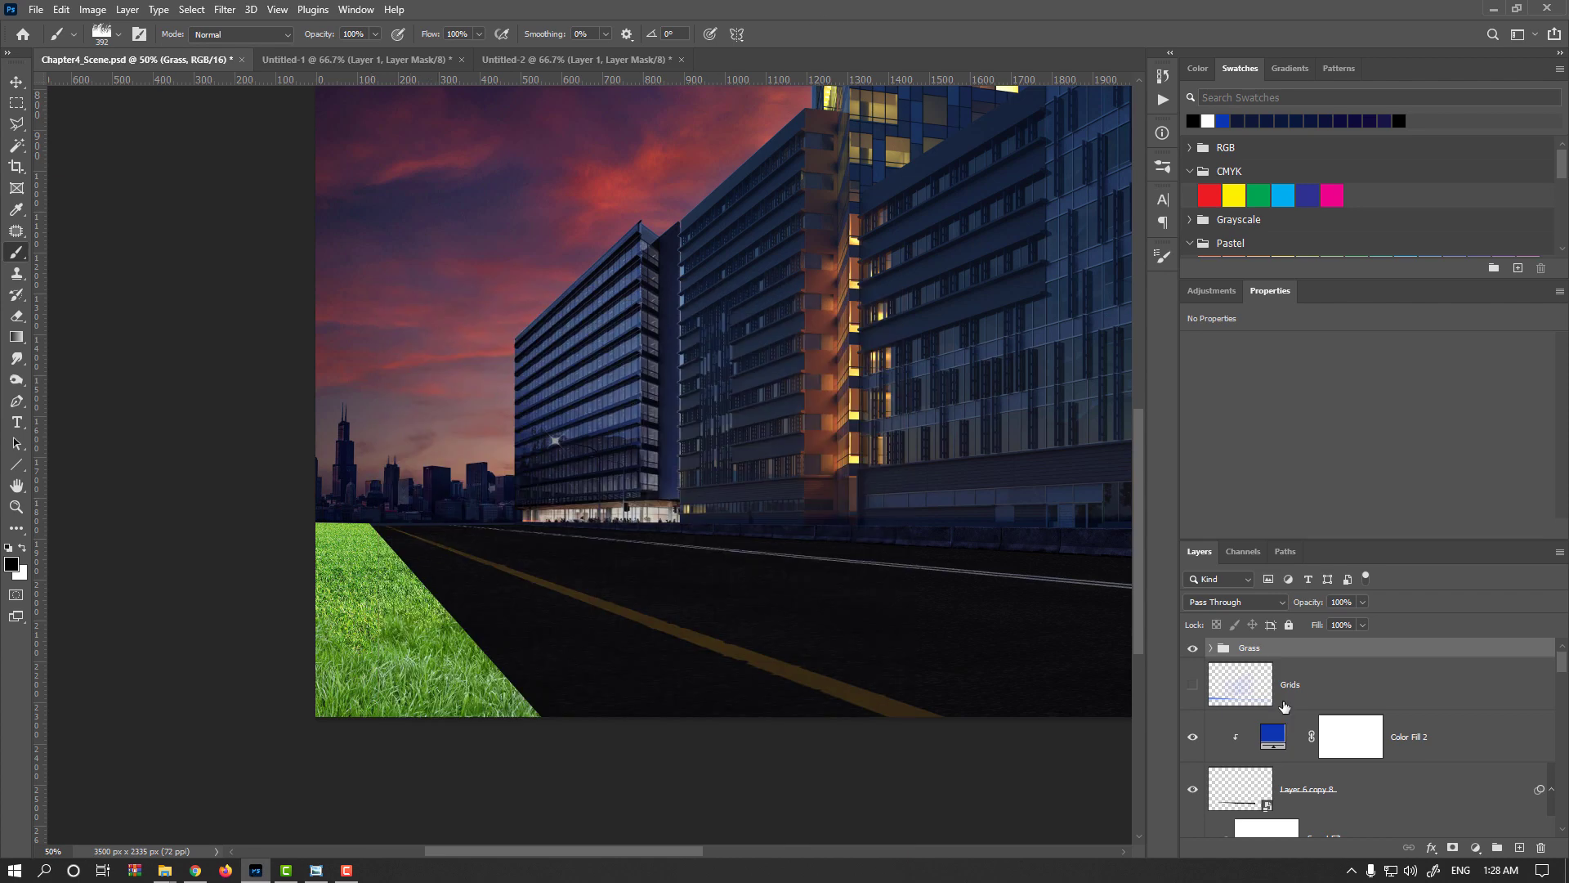
Step: Add a layer mask to the Grass group that is white over the verge and black elsewhere
click(1451, 850)
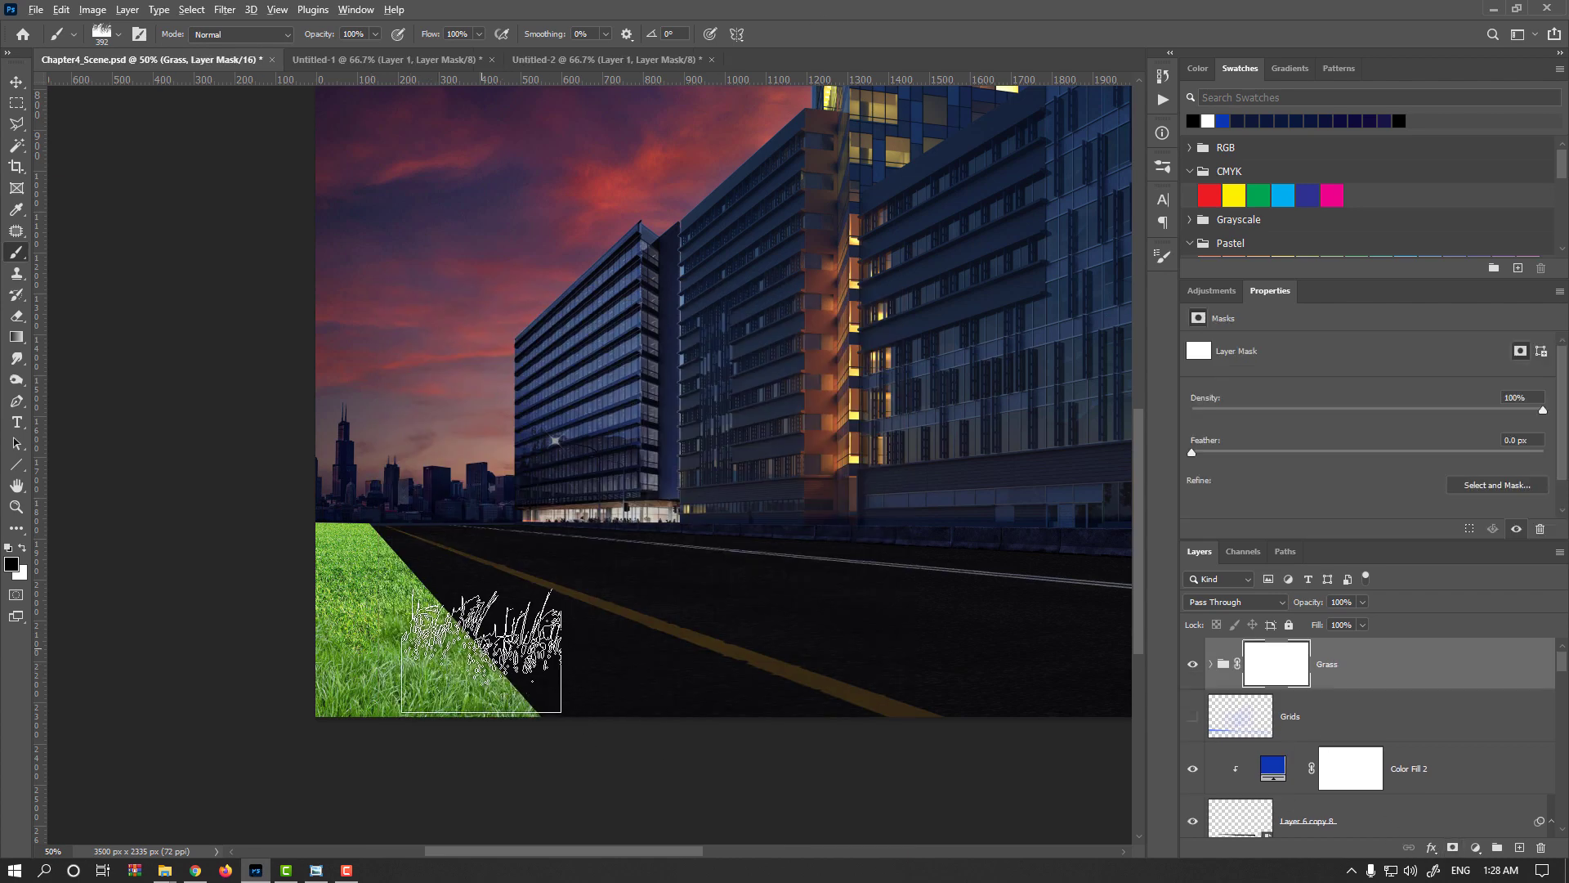
key(ctrl+i)
click(1213, 663)
click(1210, 664)
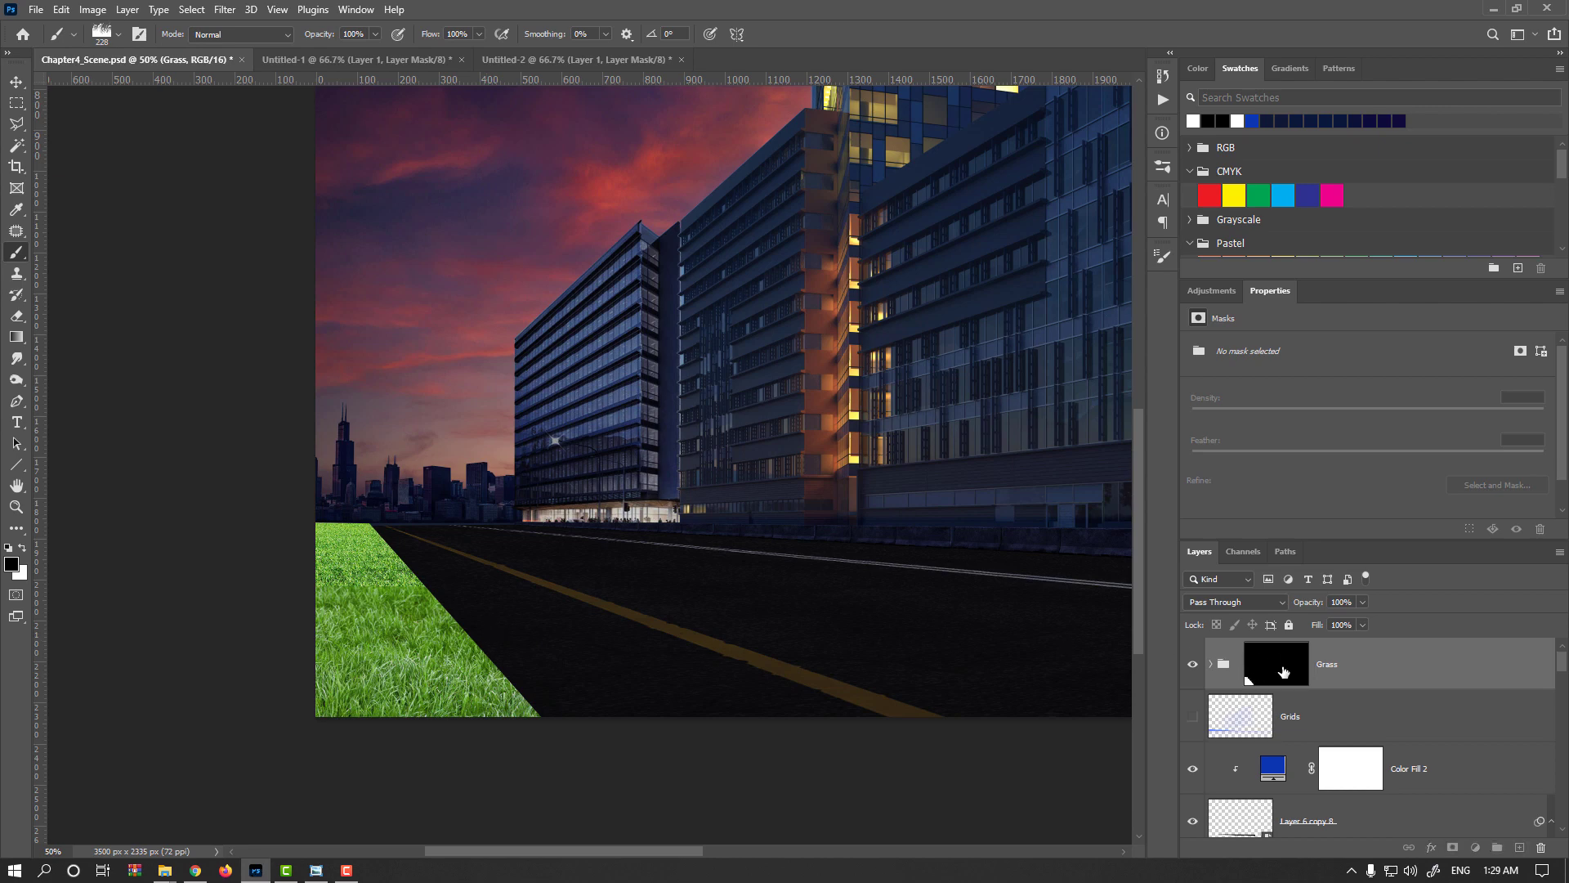
Step: Target the Grass group's mask with white as foreground colour and rotate the grass brush tip to -47°
click(1282, 669)
key(x)
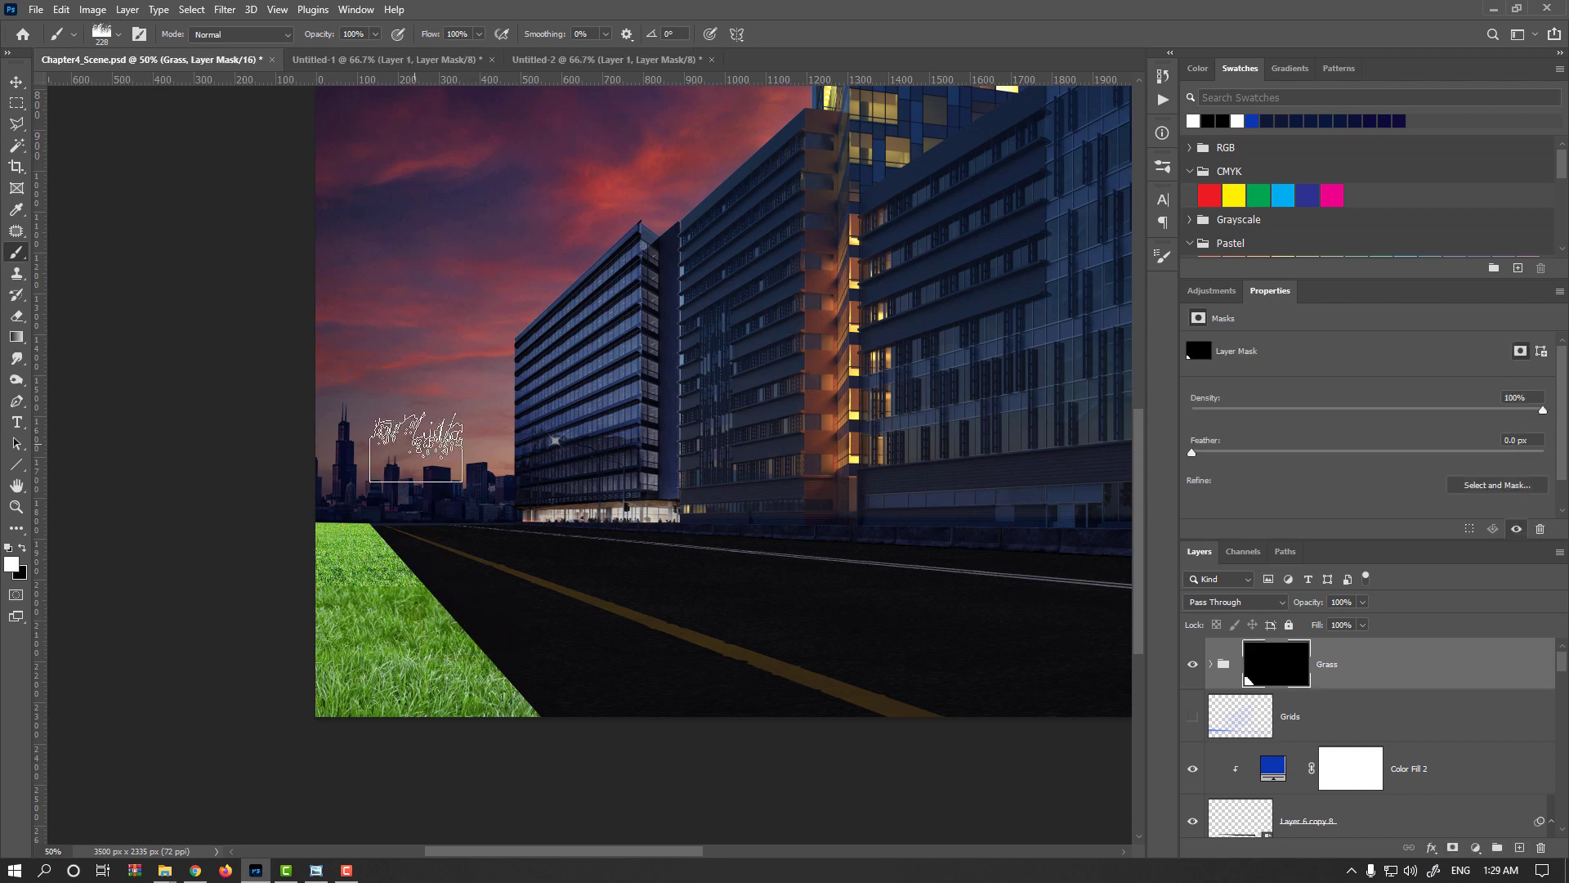
right_click(421, 448)
mouse_move(478, 357)
mouse_down()
mouse_move(491, 336)
mouse_move(479, 364)
mouse_move(488, 354)
mouse_up()
click(482, 358)
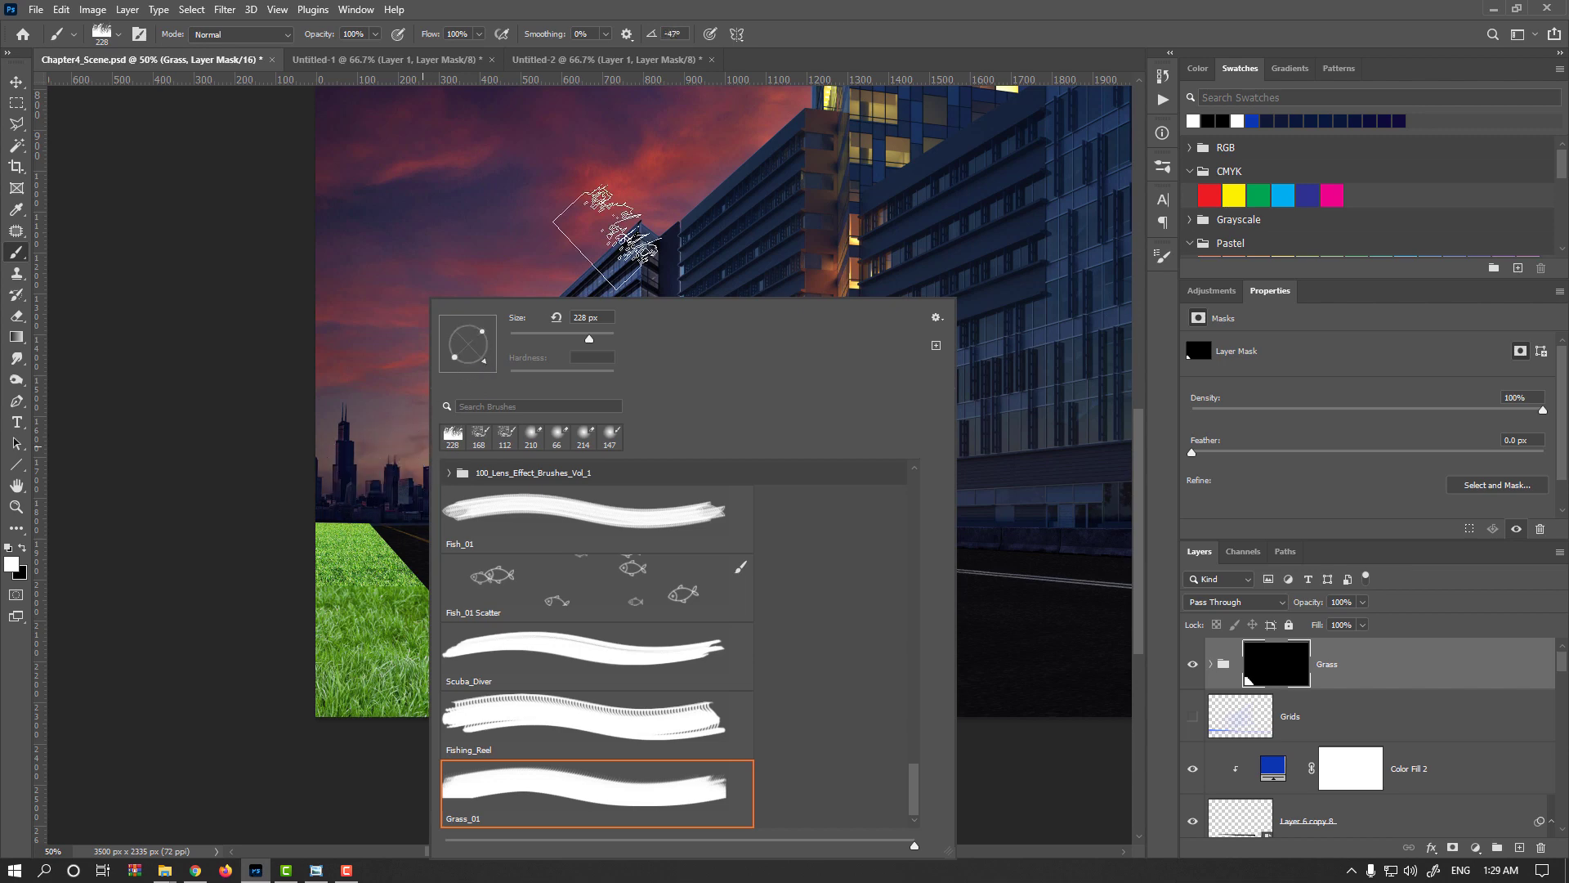
click(803, 30)
Step: Paint white grass blades on the group mask along the verge's road edge, enlarging the brush from 124 px to 232 px towards the foreground
drag(417, 597, 396, 606)
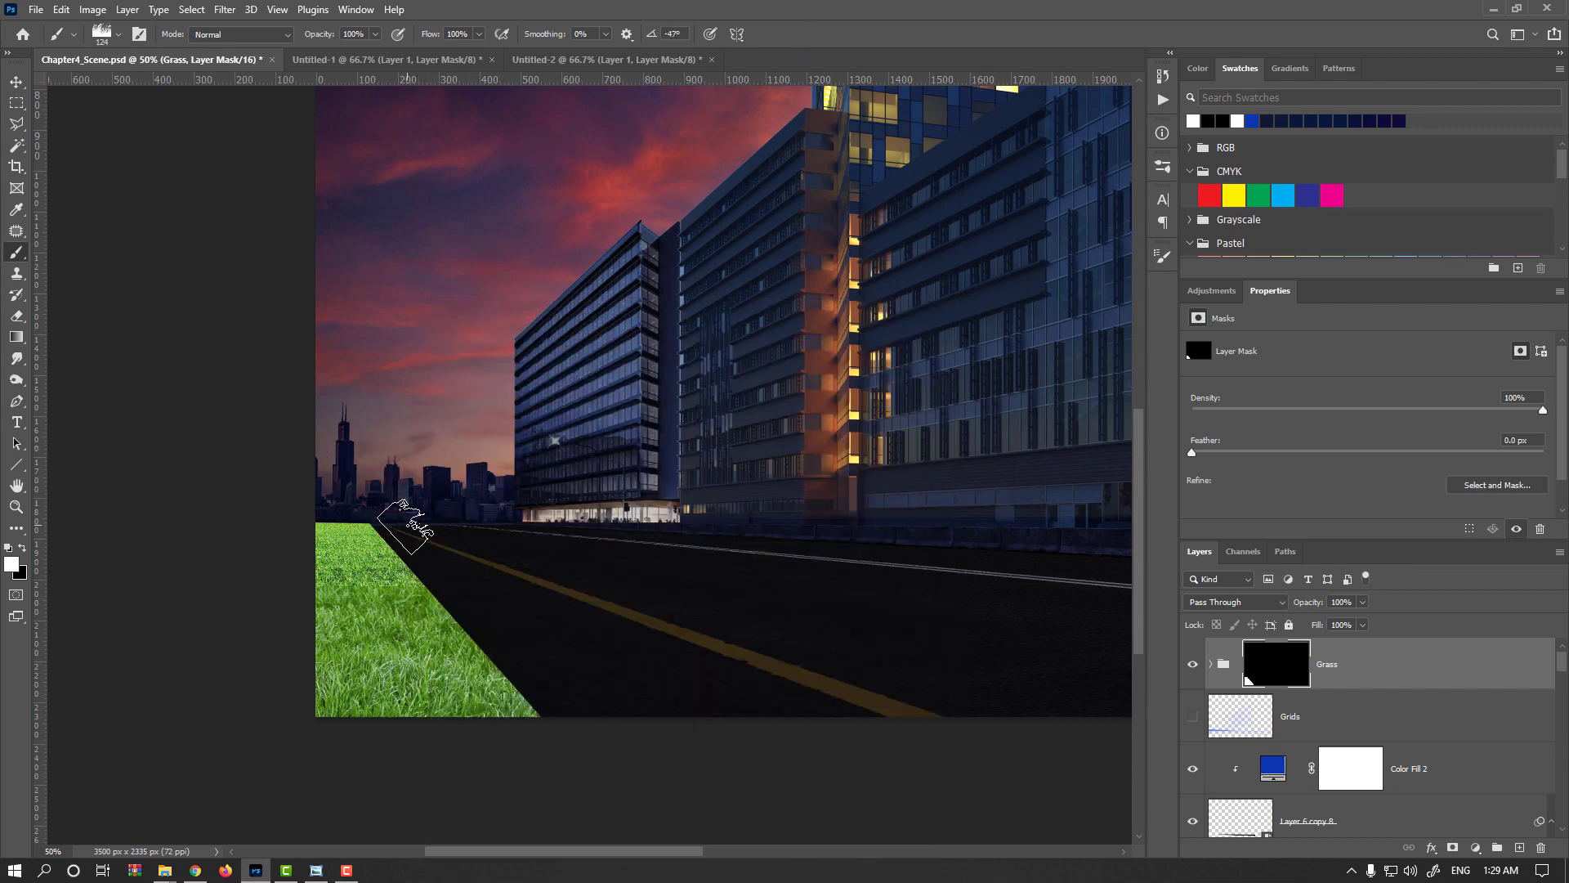
drag(368, 543, 490, 679)
drag(500, 685, 509, 685)
drag(505, 687, 511, 694)
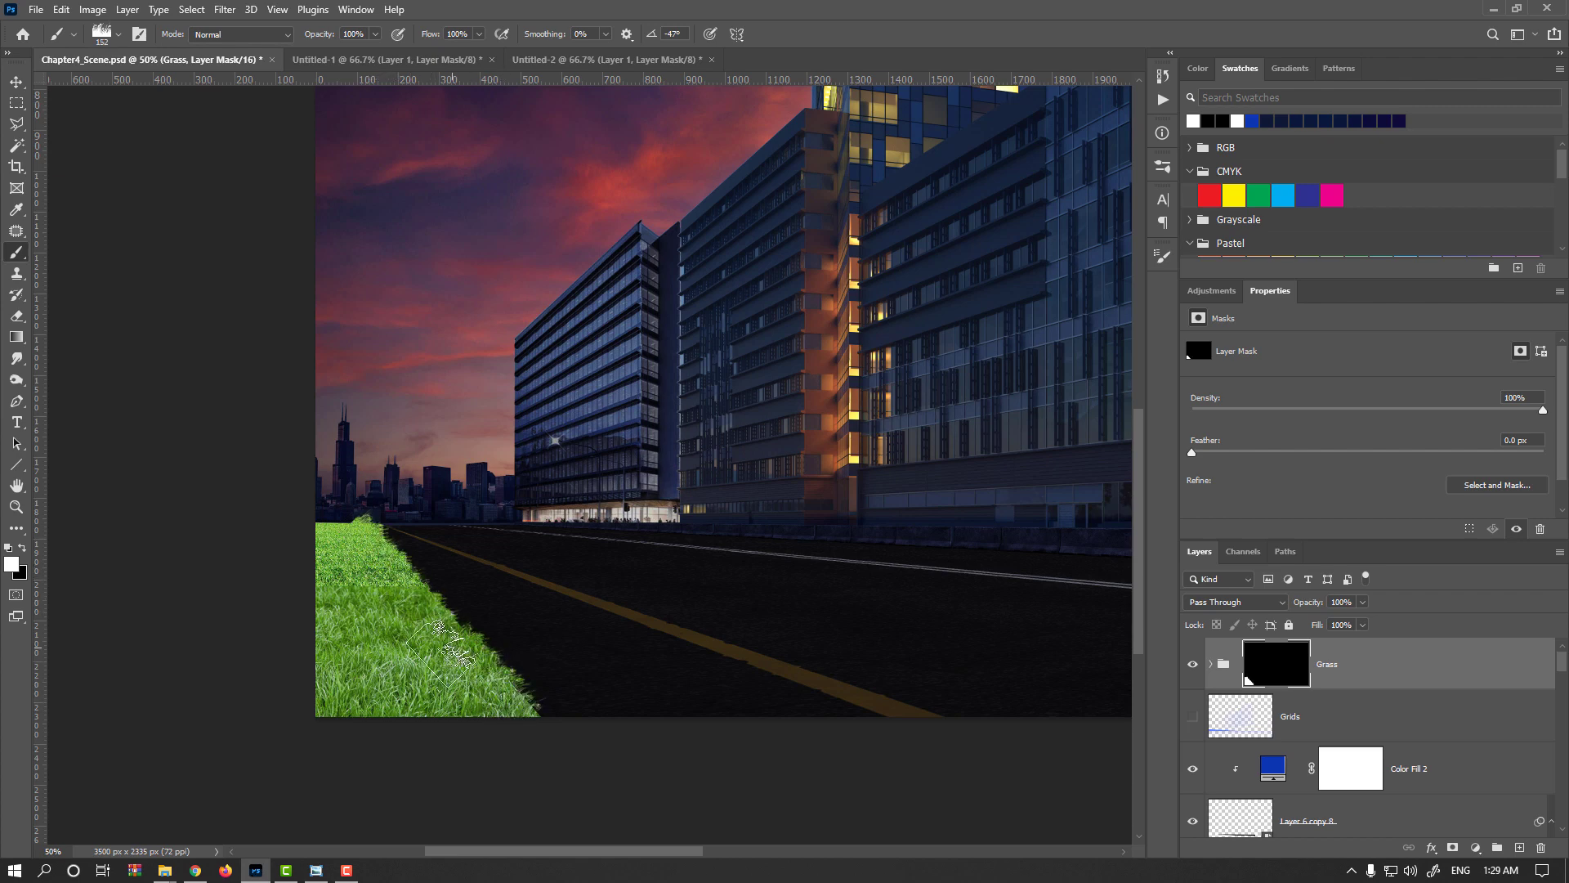
mouse_move(422, 610)
mouse_down()
mouse_move(510, 689)
mouse_move(543, 695)
mouse_move(474, 695)
mouse_up()
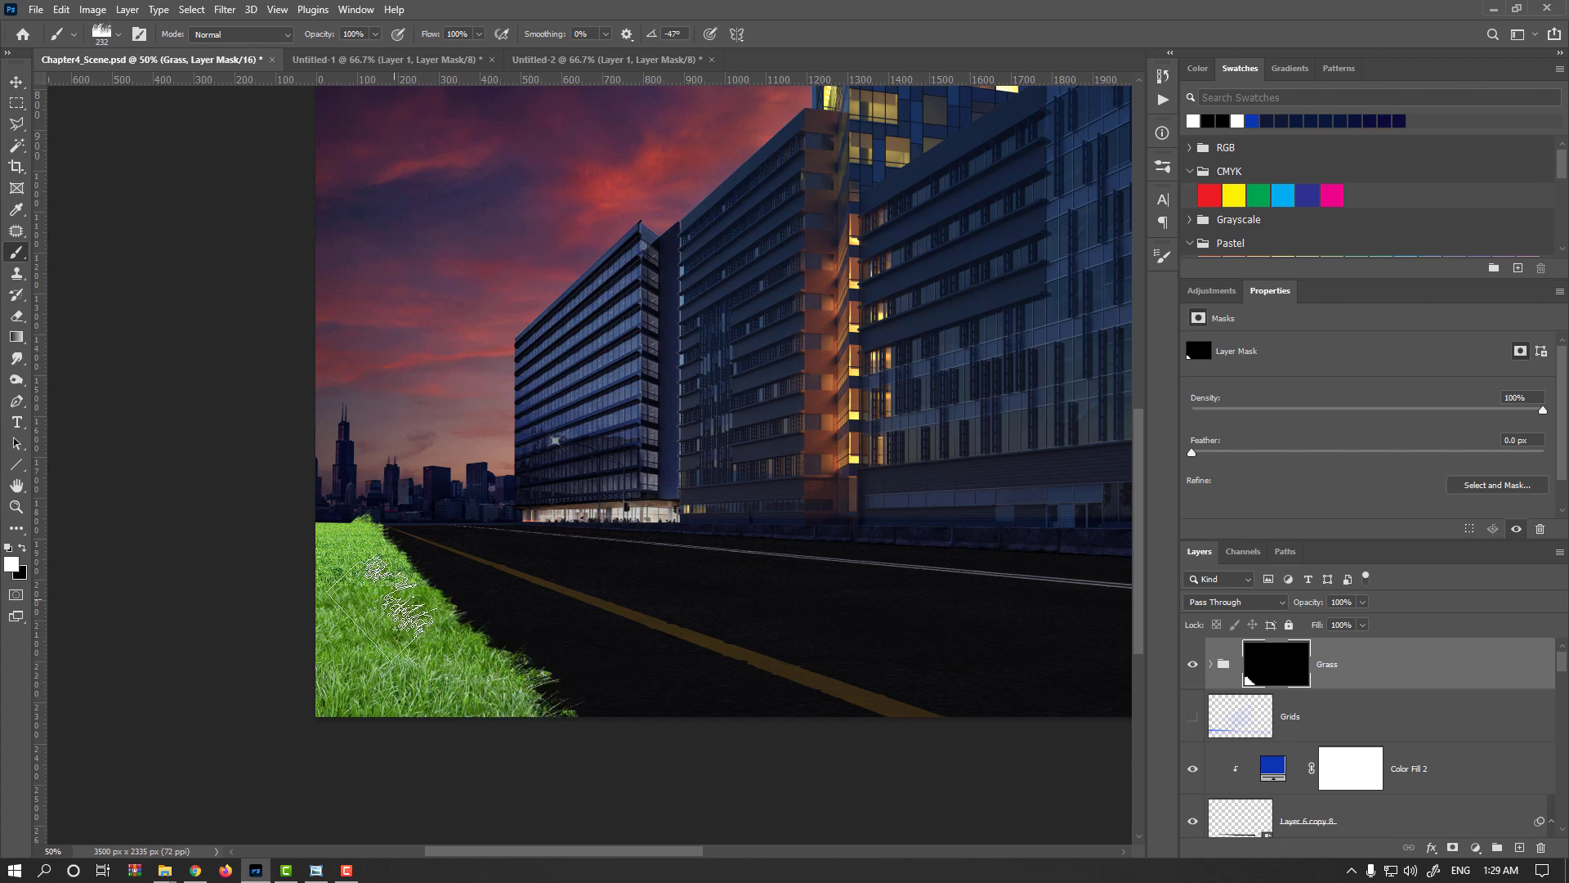
Step: Paint the verge's far edge white on the group mask at 168 px, and trim the excess grass above the horizon with black
drag(396, 596, 343, 551)
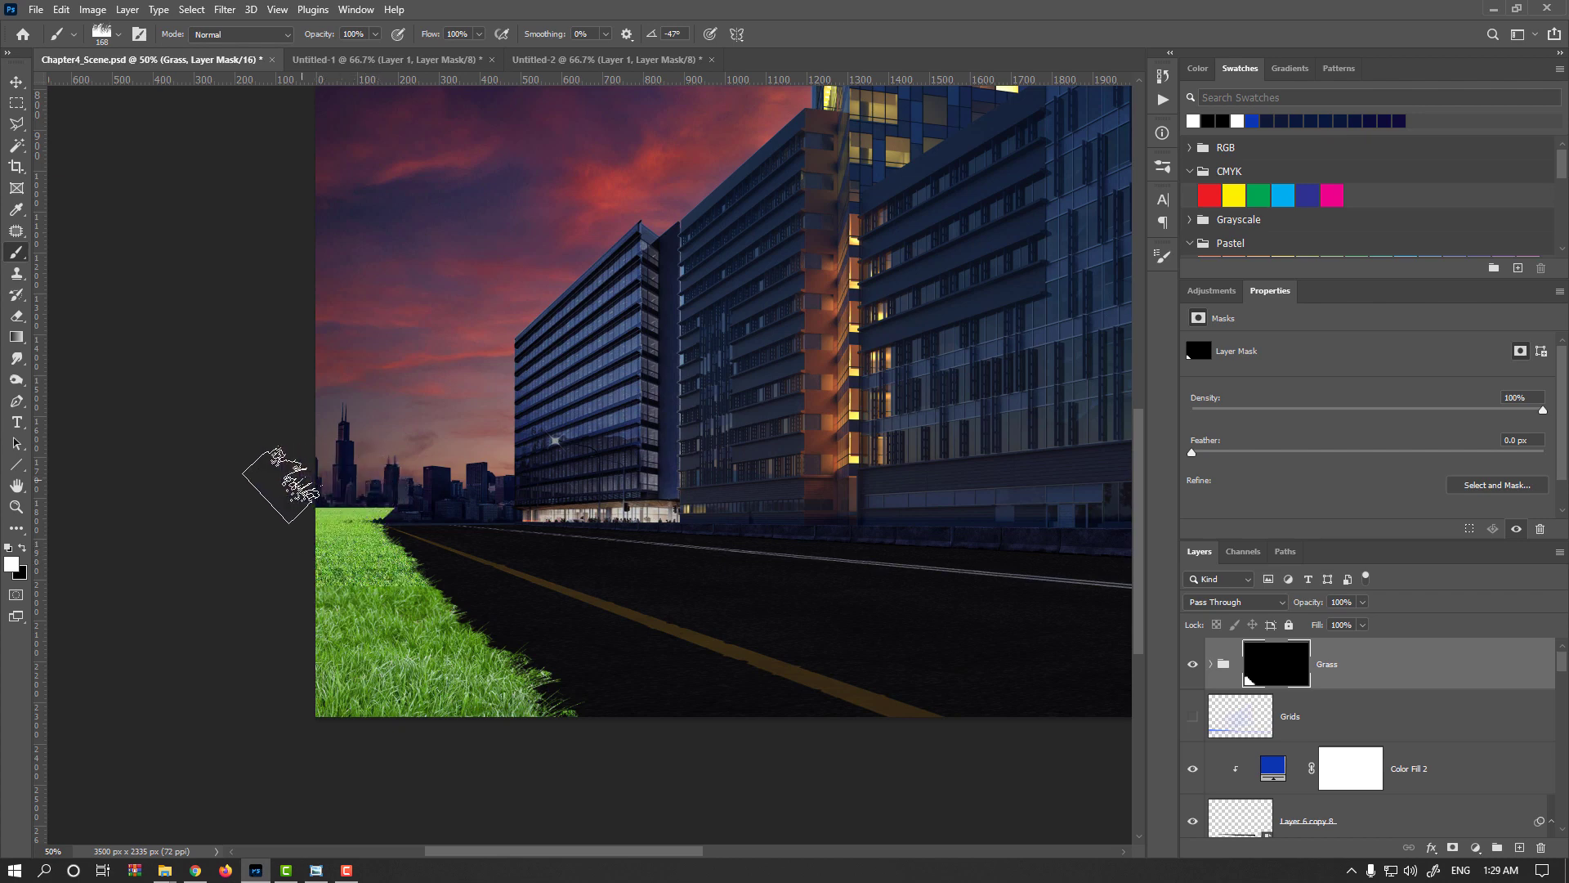
key(x)
drag(282, 488, 372, 486)
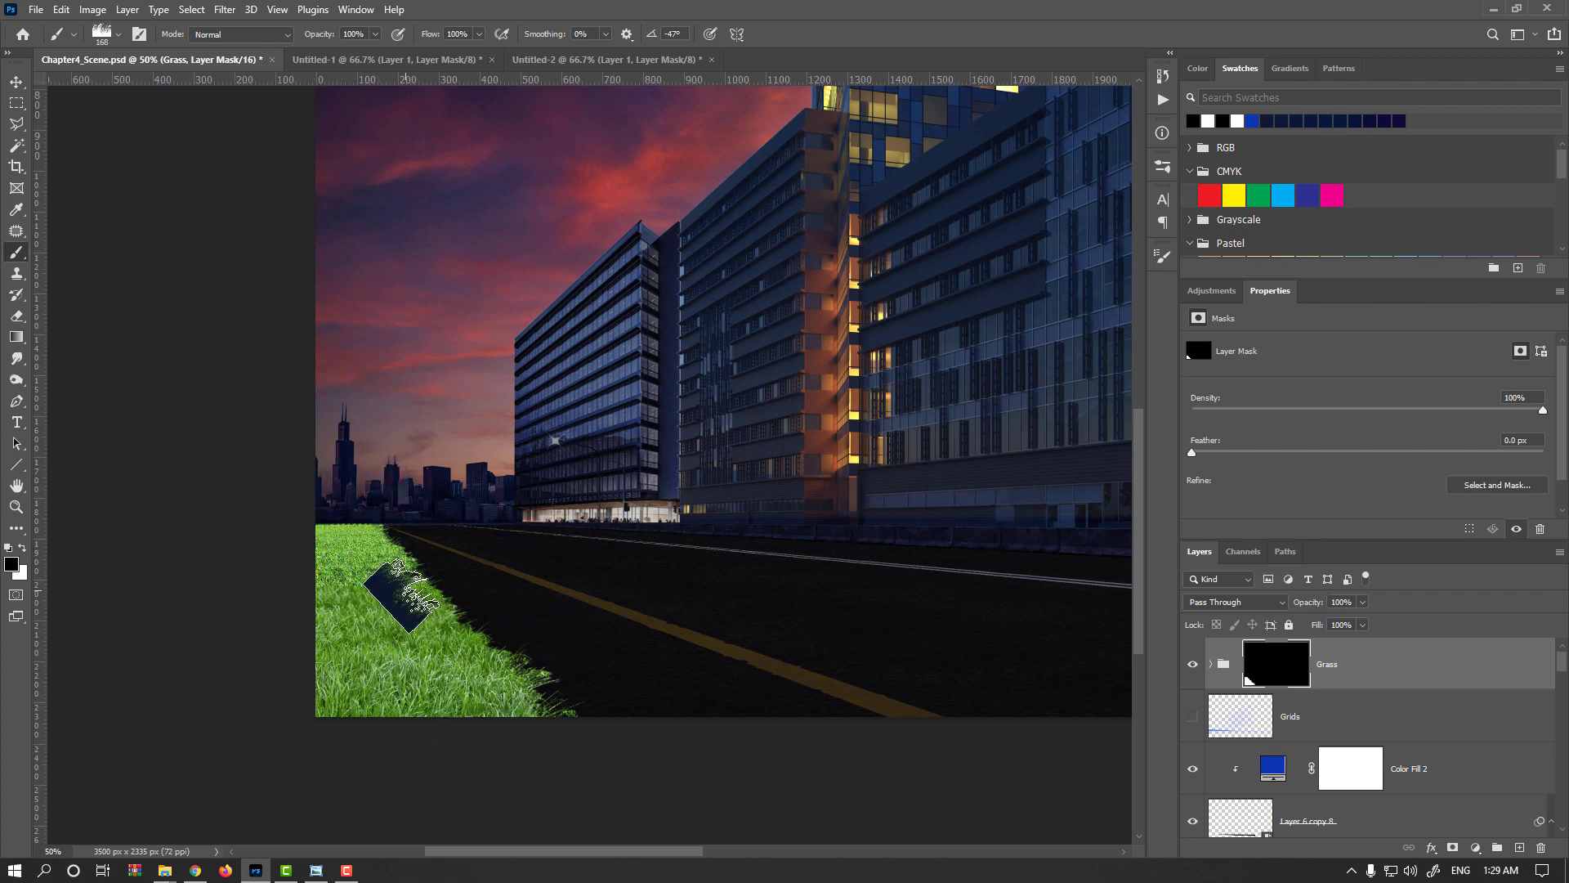
Step: Expand the Grass group and disable Layer 8's layer mask, keeping Layer 7's mask disabled too
click(1211, 665)
shift+click(1341, 724)
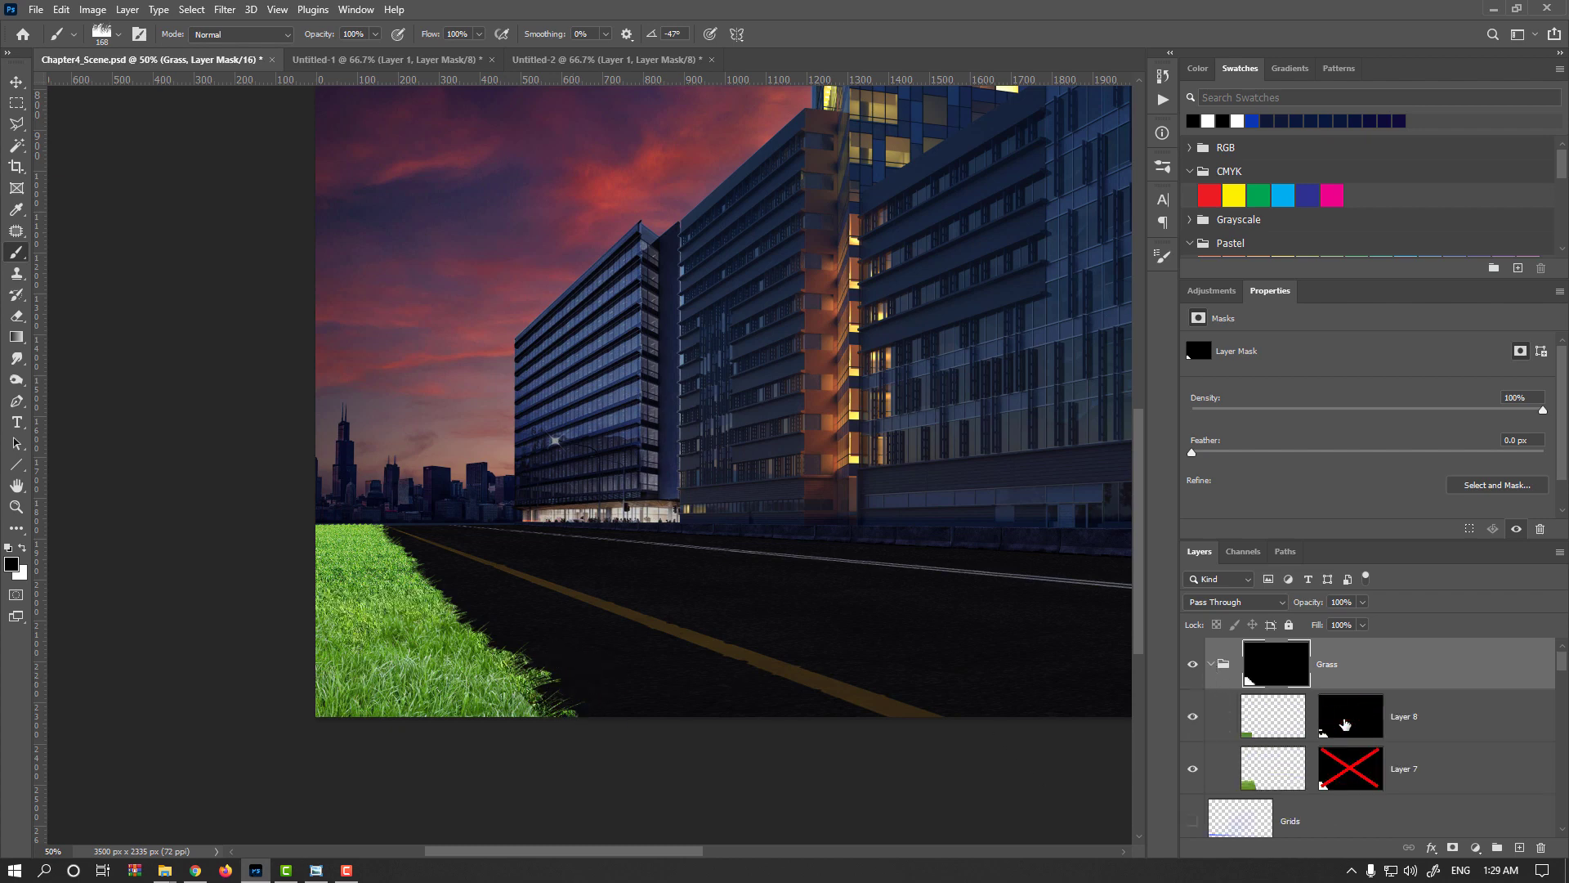
shift+click(1348, 722)
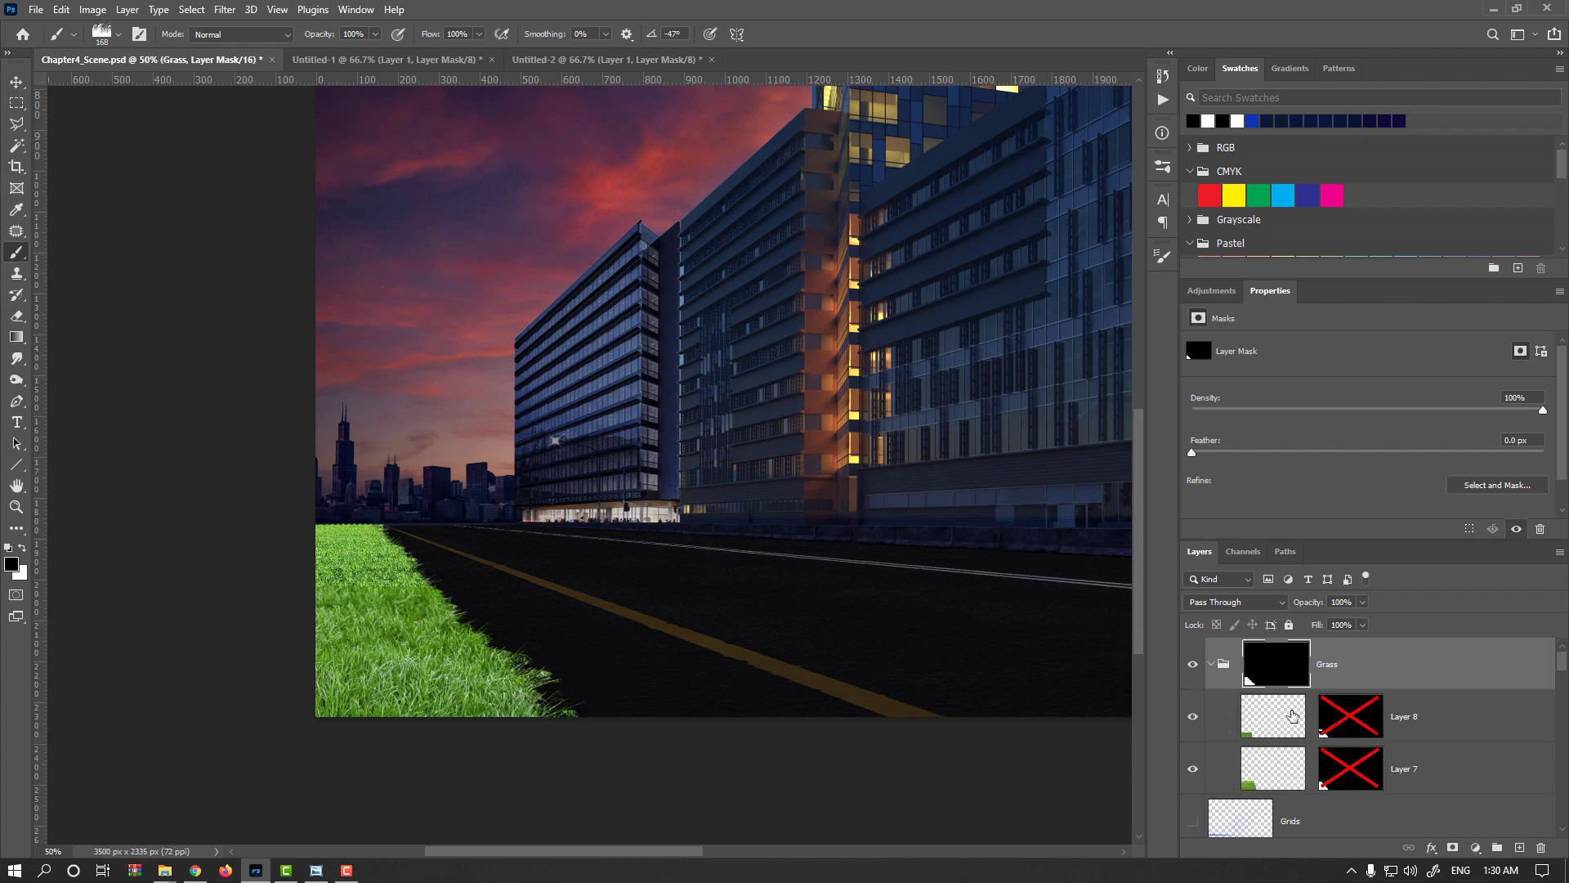
Step: Erase the upper edge of Layer 8's grass with a soft 154 px eraser at 31% flow to blend it into Layer 7
click(1269, 764)
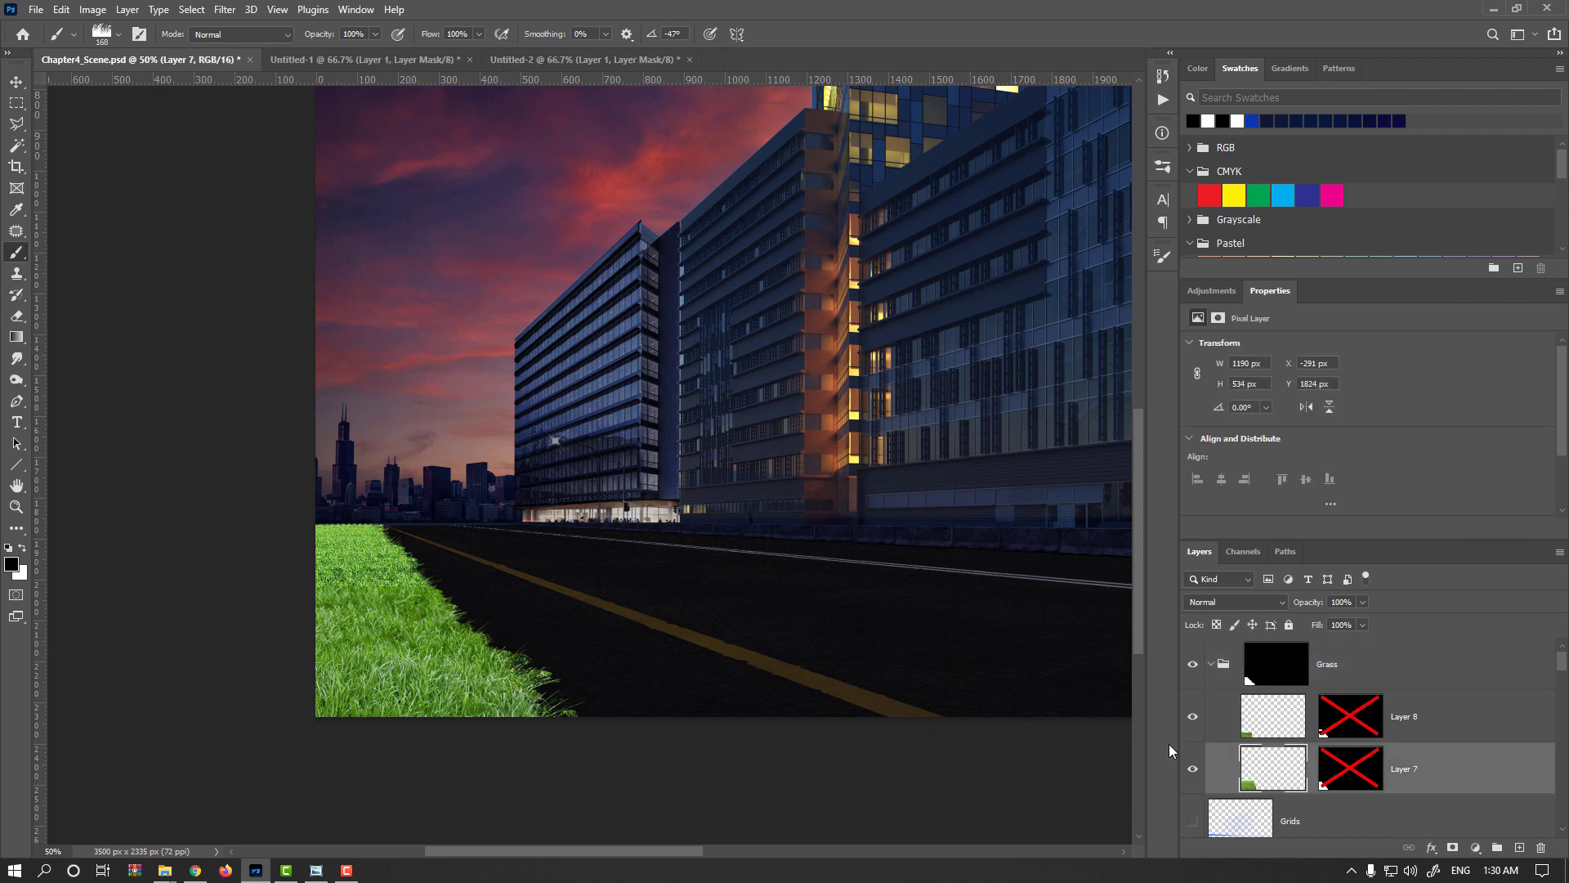
click(1257, 731)
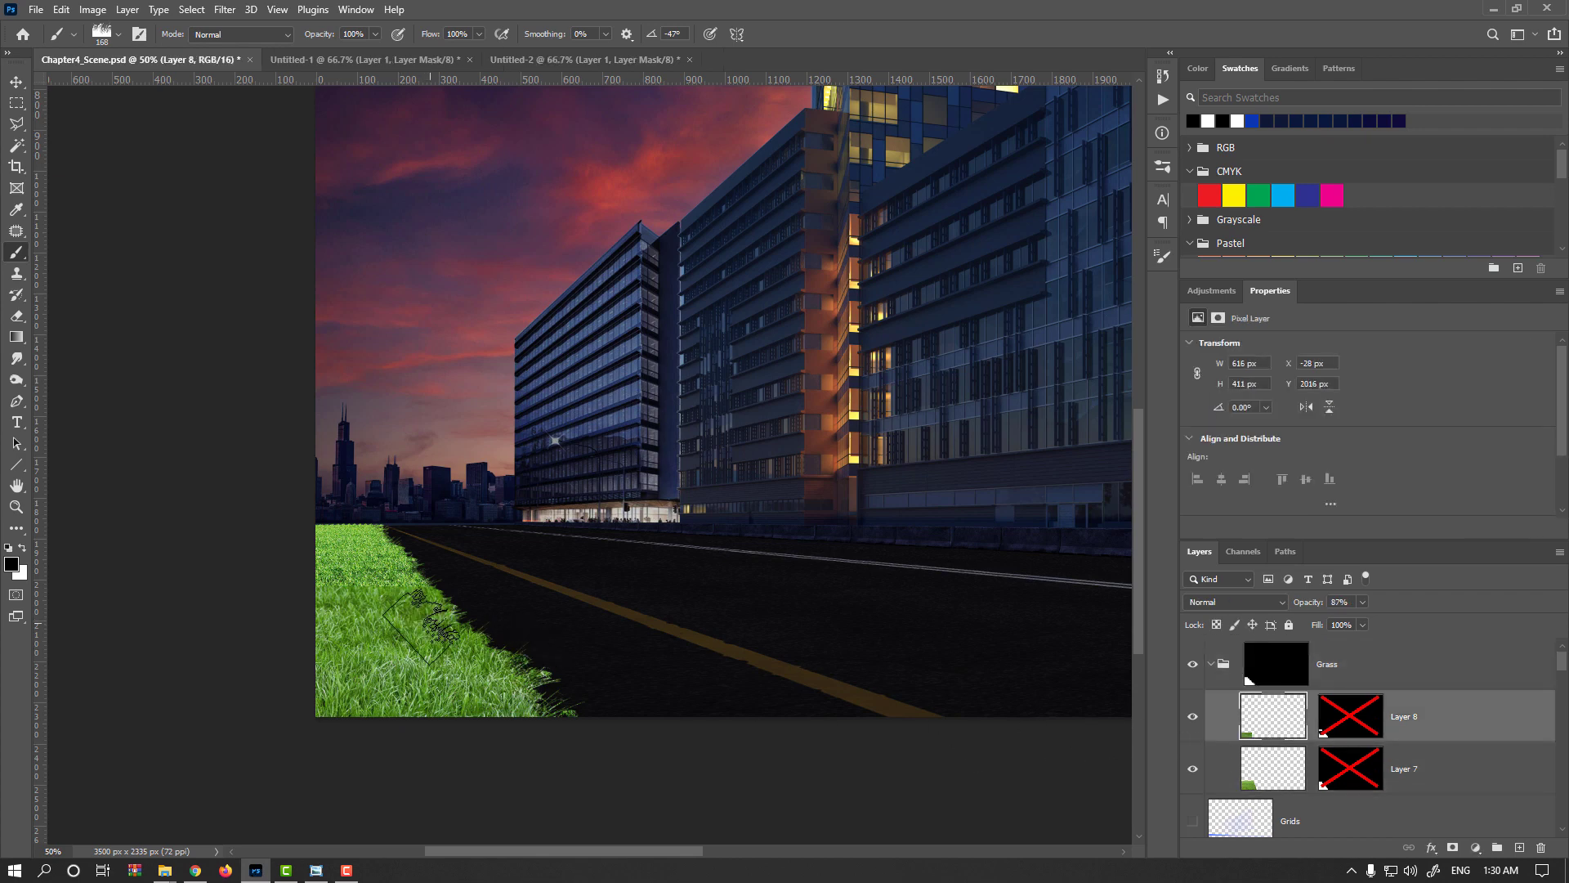
key(e)
mouse_move(392, 599)
mouse_down()
mouse_move(371, 423)
mouse_move(379, 706)
mouse_move(402, 663)
mouse_move(394, 601)
mouse_move(374, 574)
mouse_move(341, 583)
mouse_move(395, 587)
mouse_move(316, 581)
mouse_move(315, 595)
mouse_move(386, 576)
mouse_up()
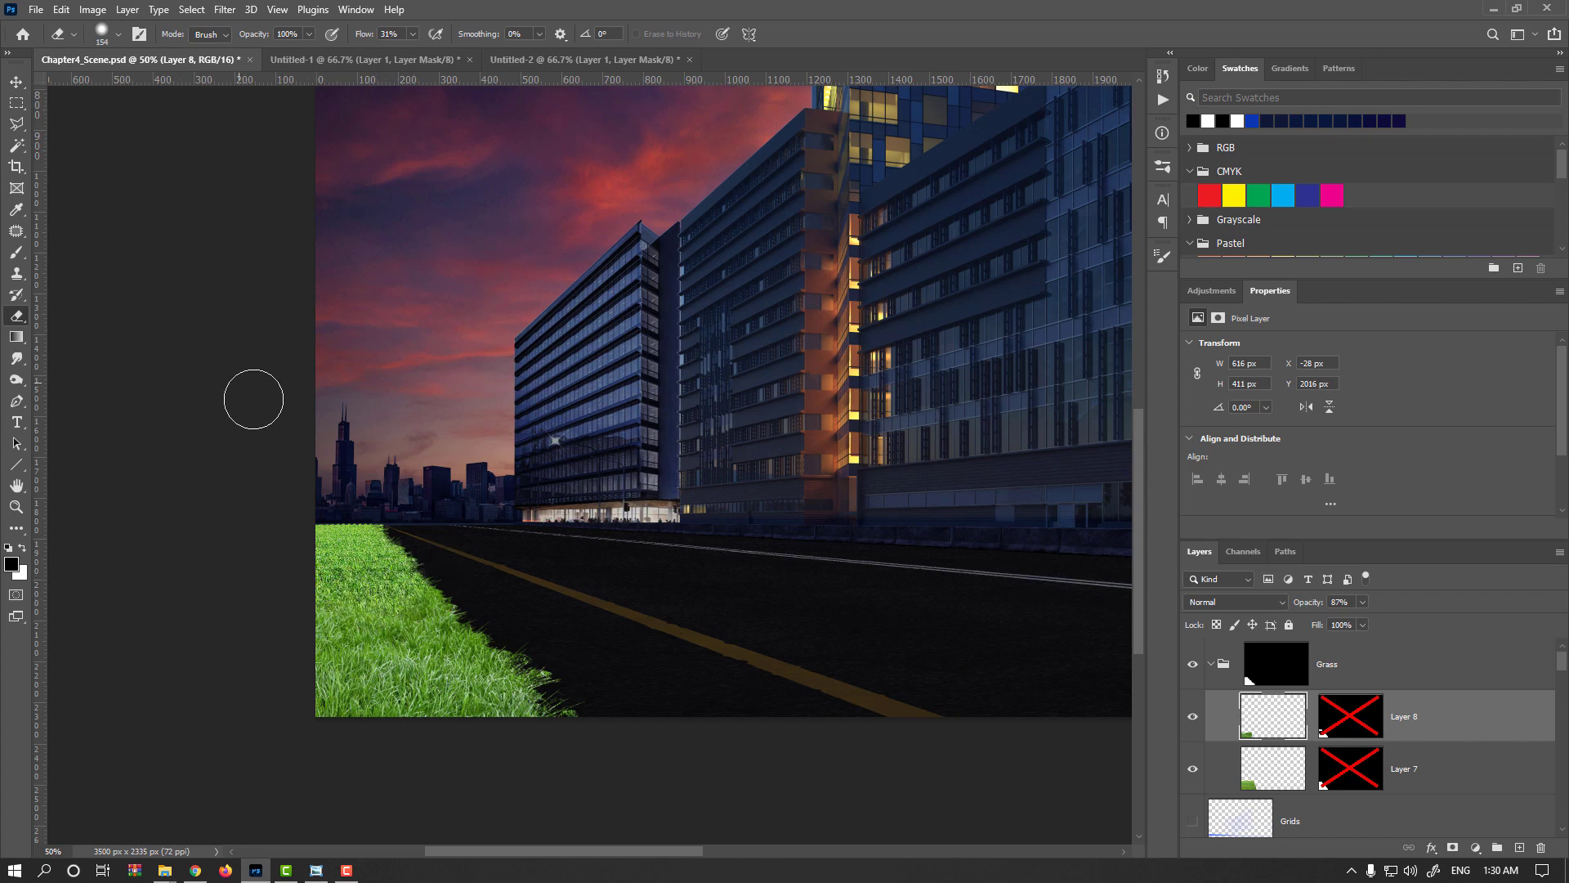
Step: Add a Curves adjustment clipped to the Grass group and darken it with a point at input 152, output 100
click(1211, 664)
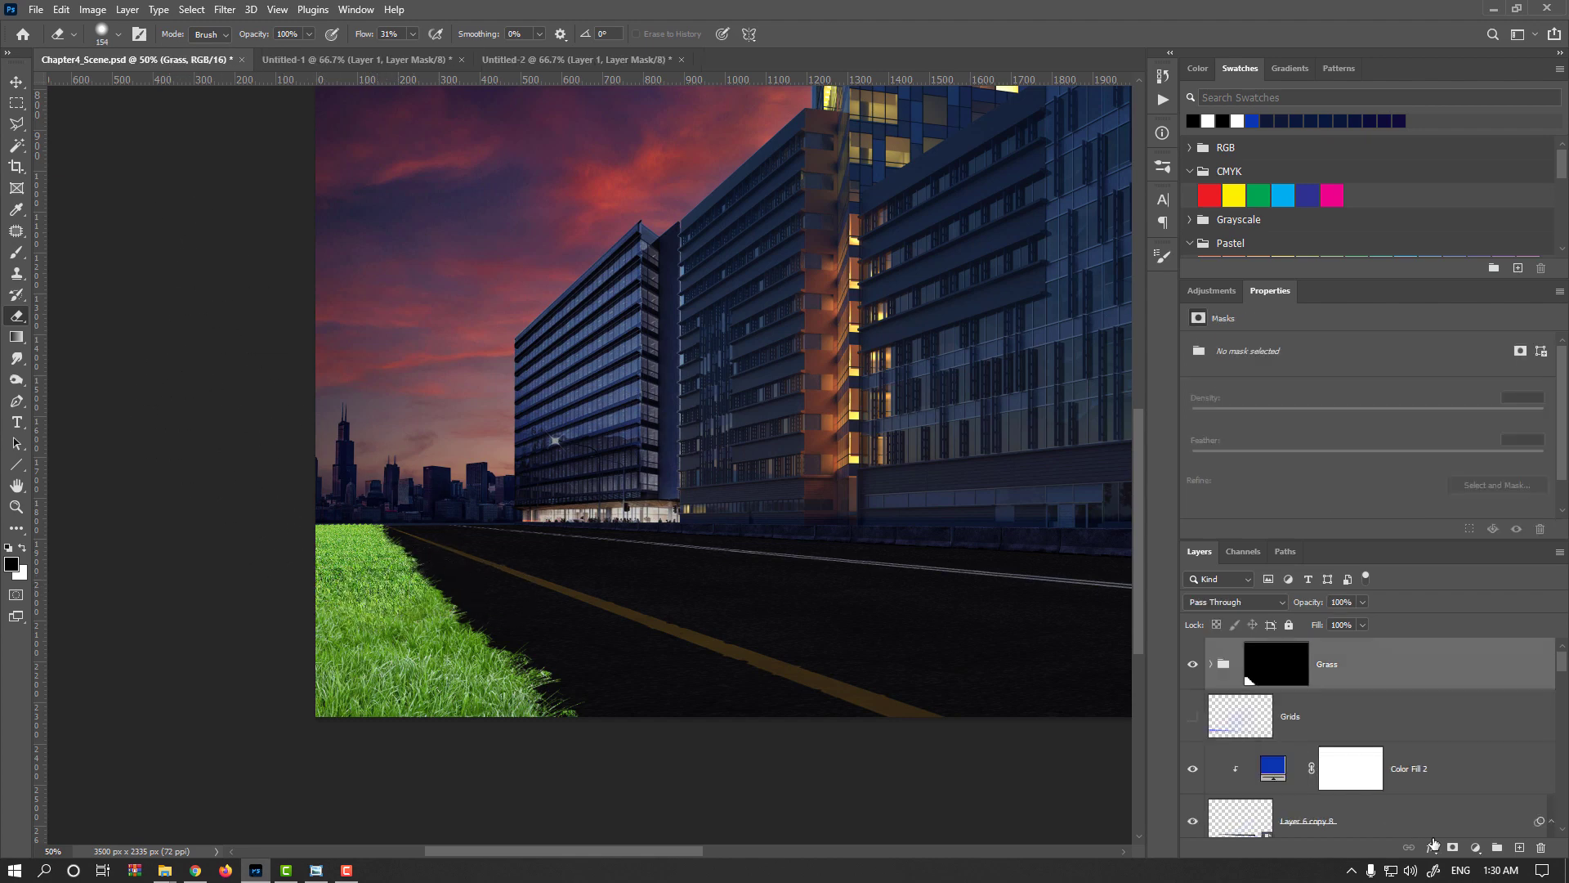
click(1476, 848)
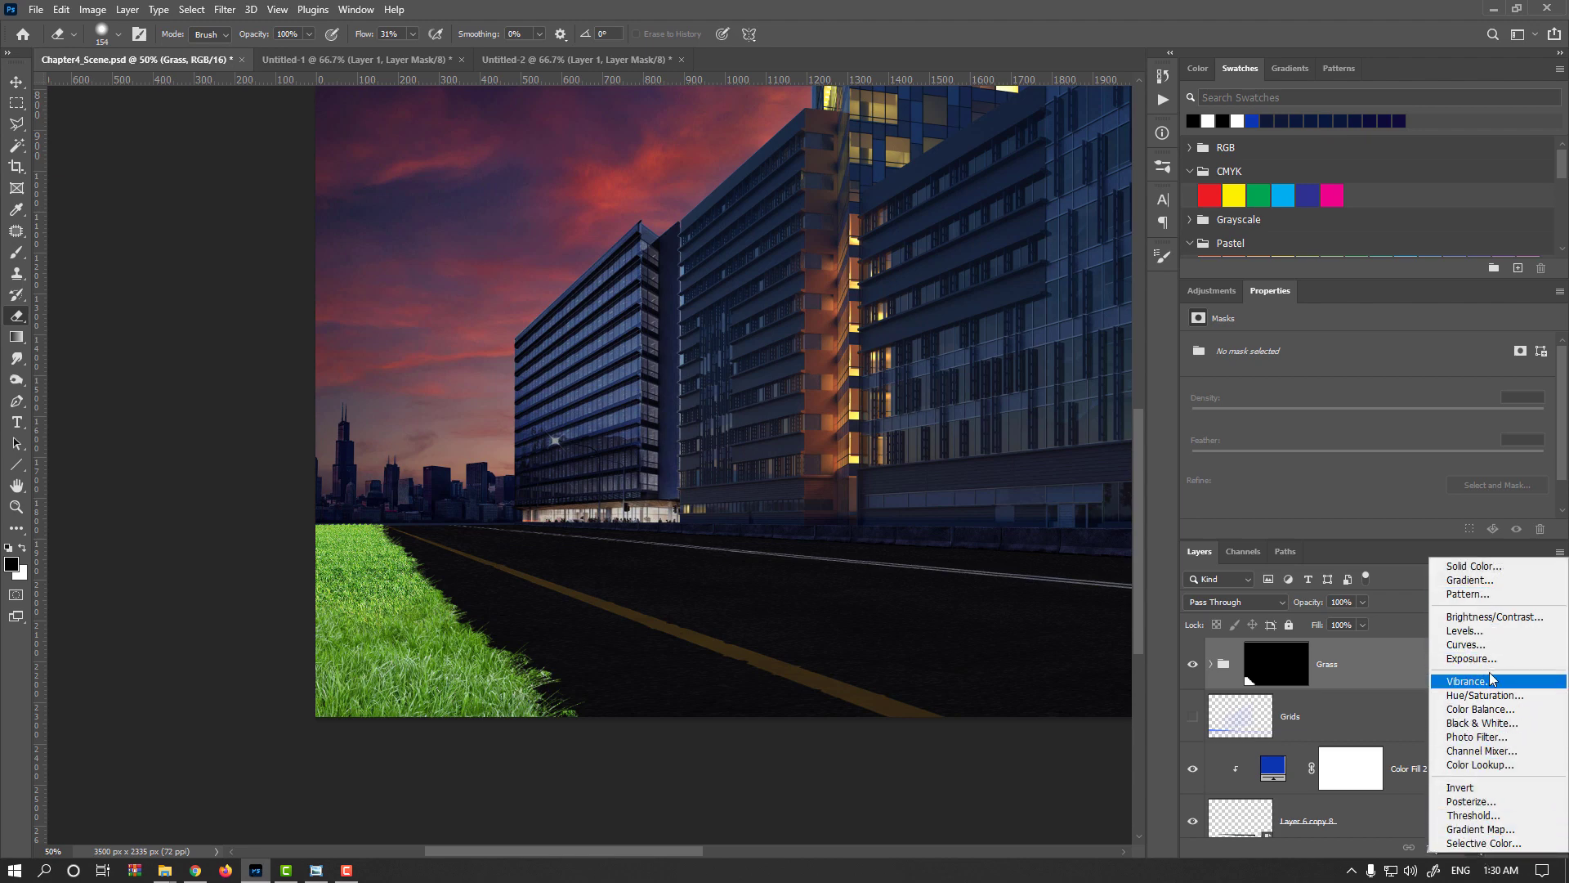
click(1483, 645)
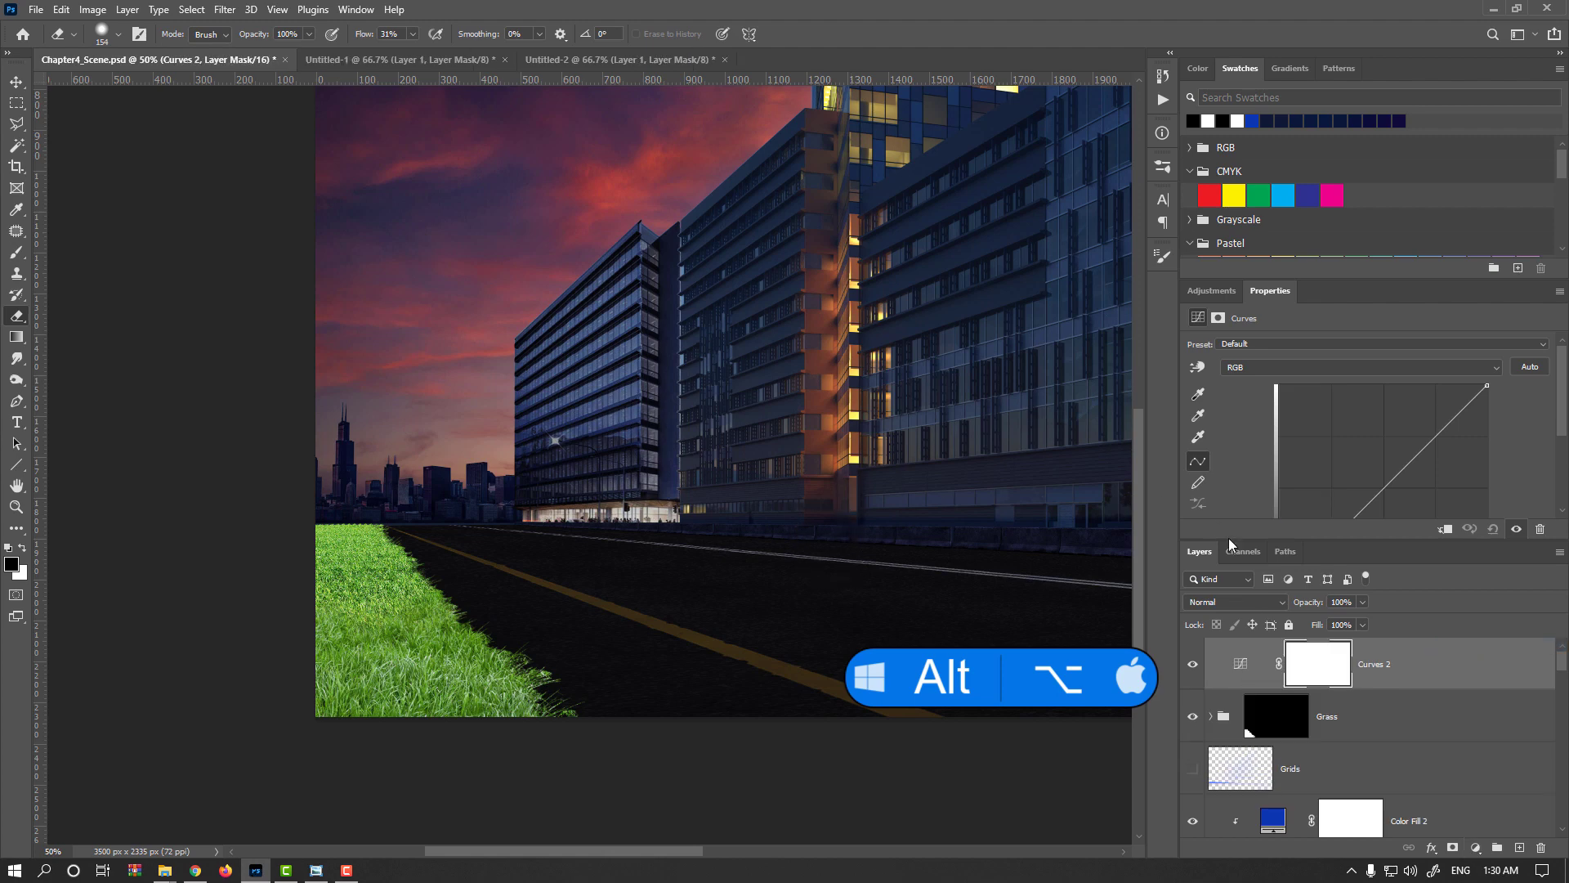
drag(1267, 301, 817, 211)
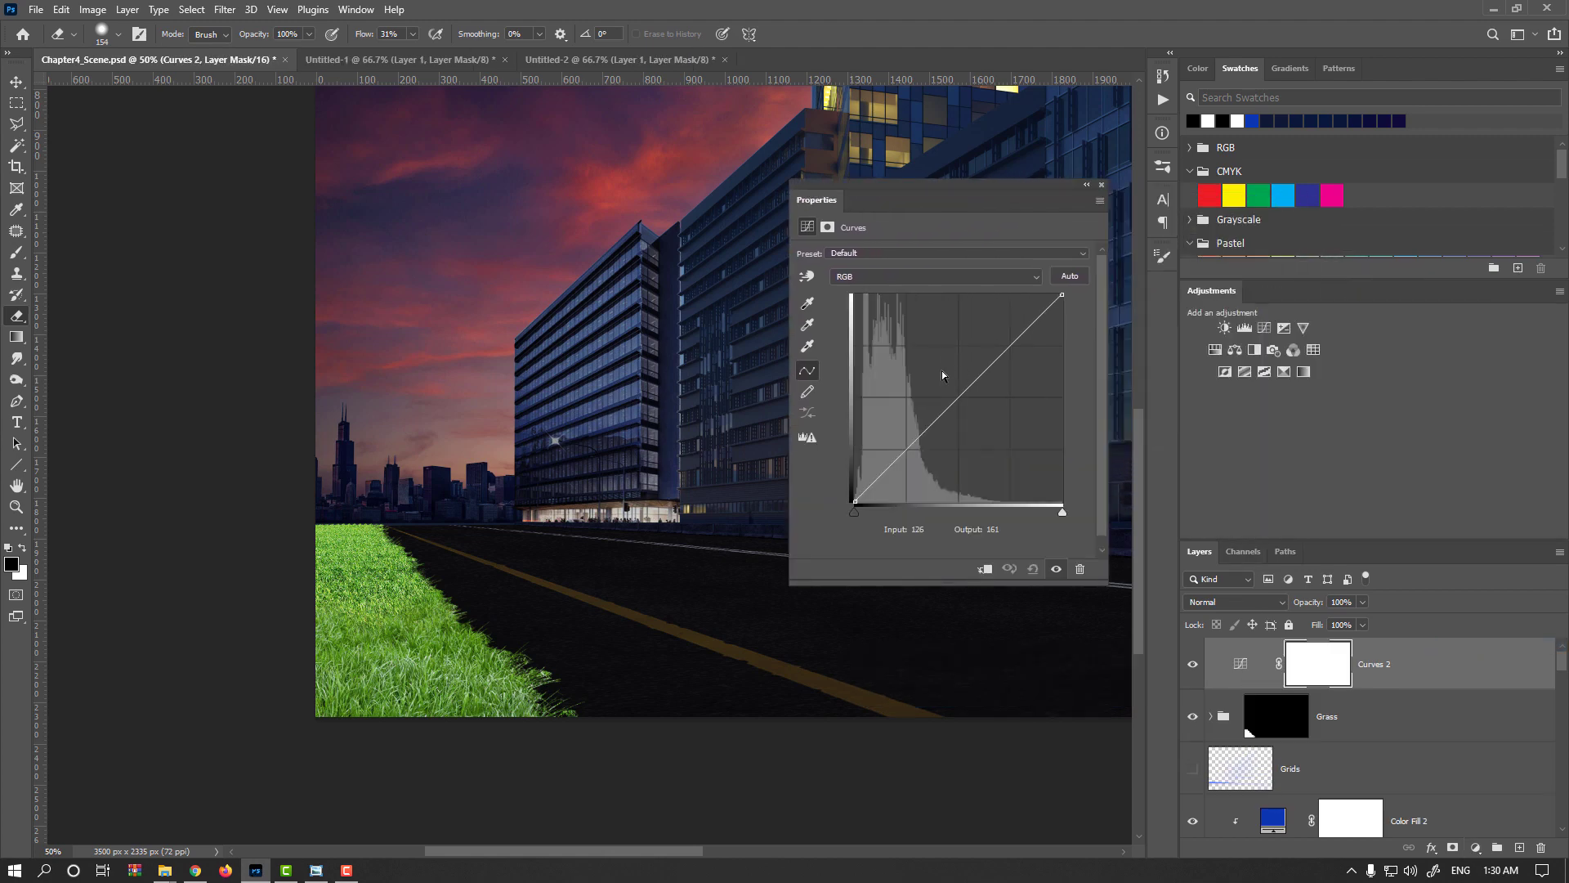
drag(953, 405, 1264, 689)
alt+click(1264, 689)
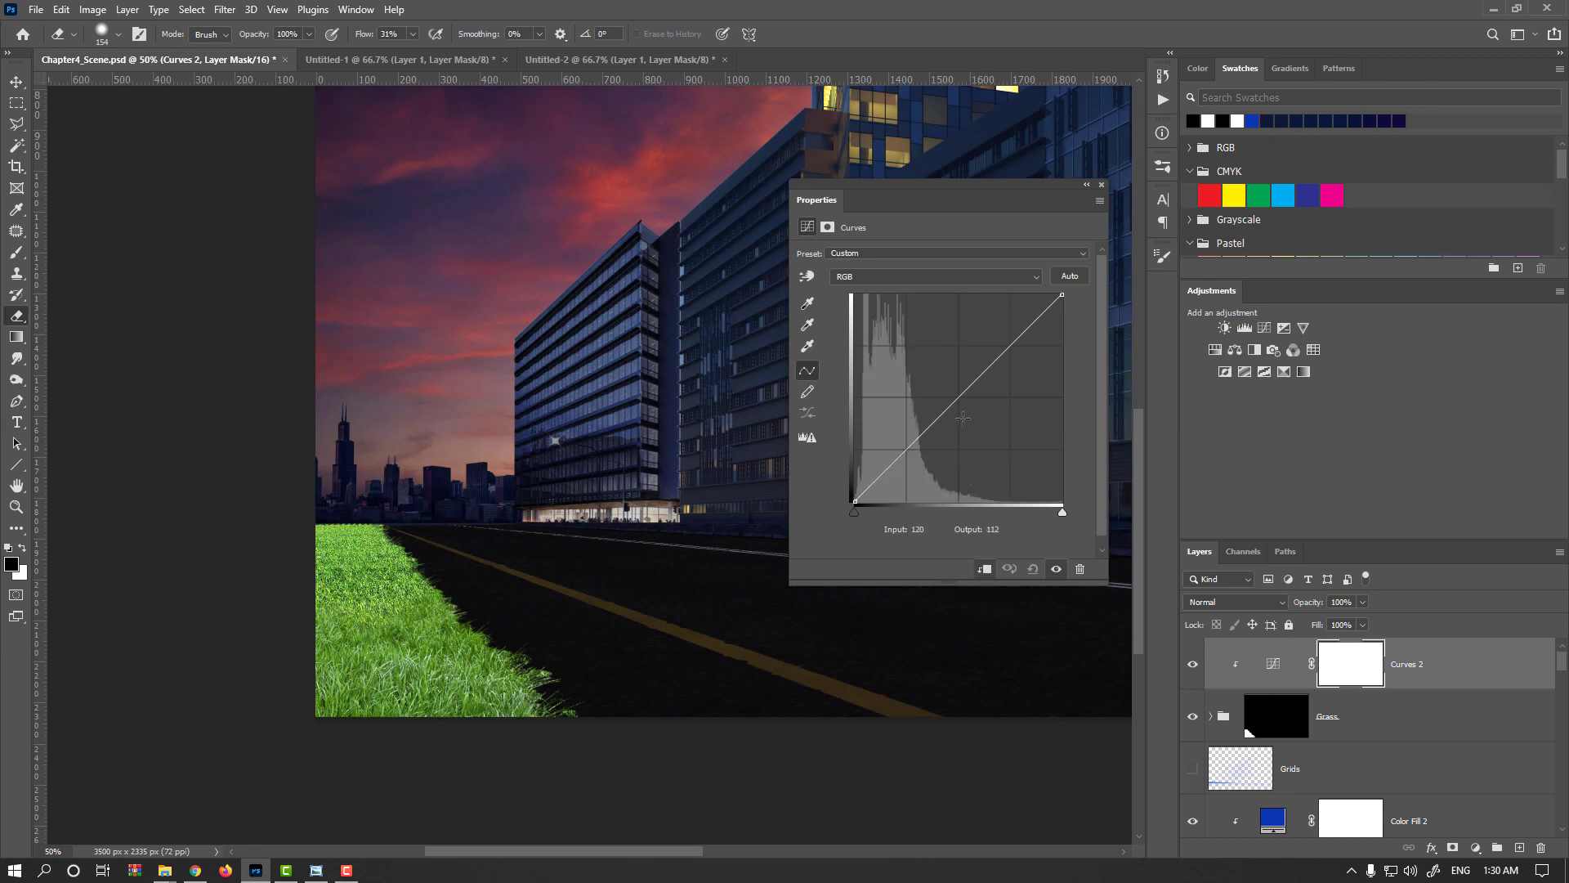
drag(962, 418, 978, 421)
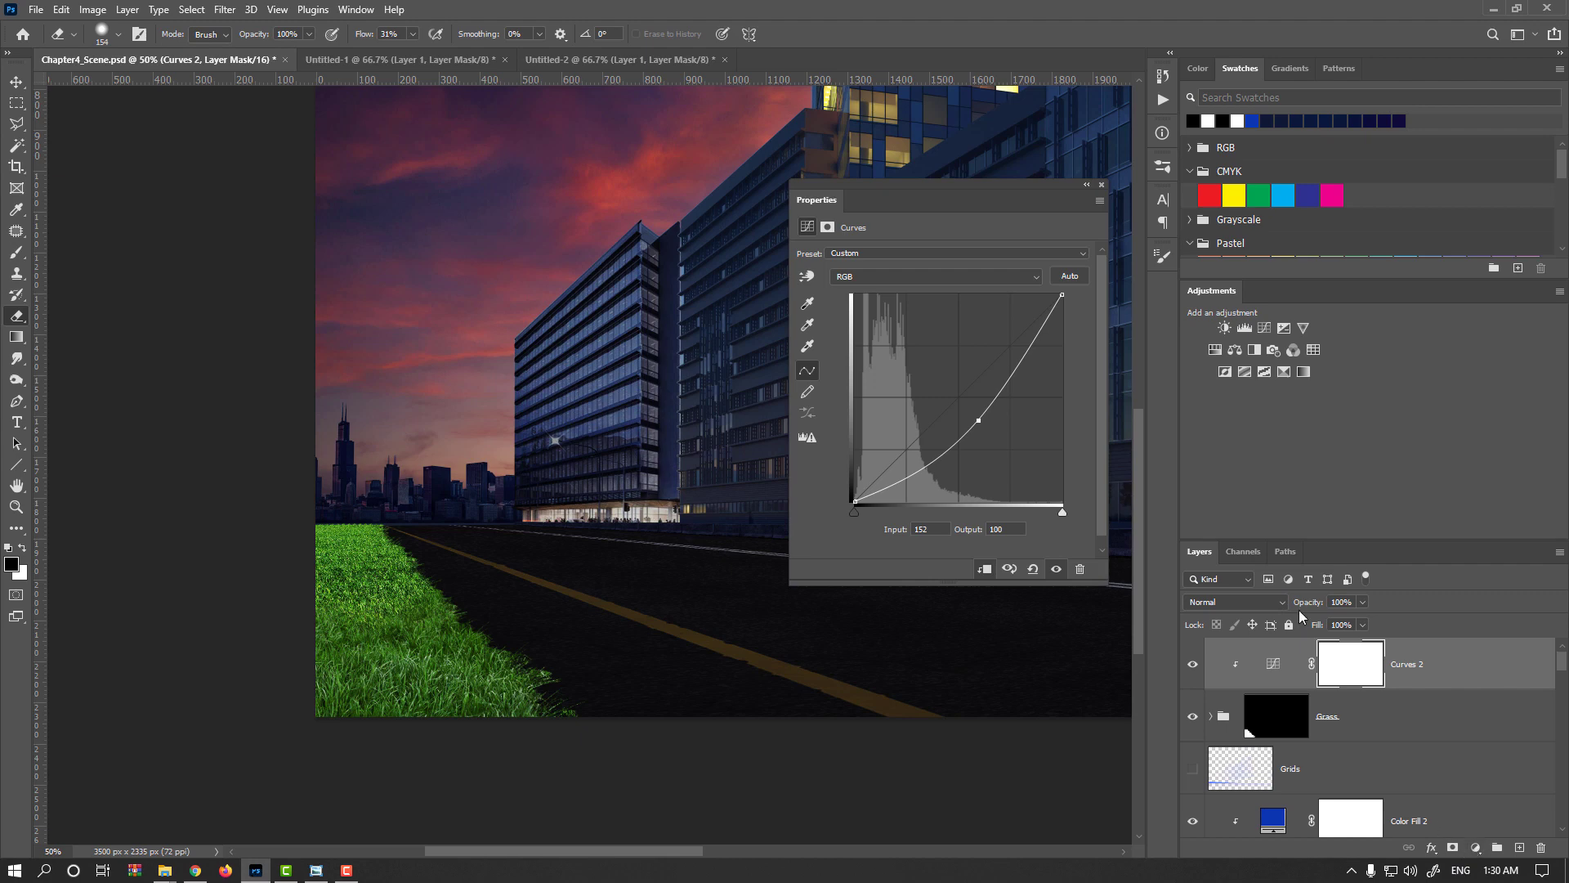
Step: Add a Levels adjustment clipped to the grass, with the white output level at 214 and the midtones at 0.90
click(1476, 848)
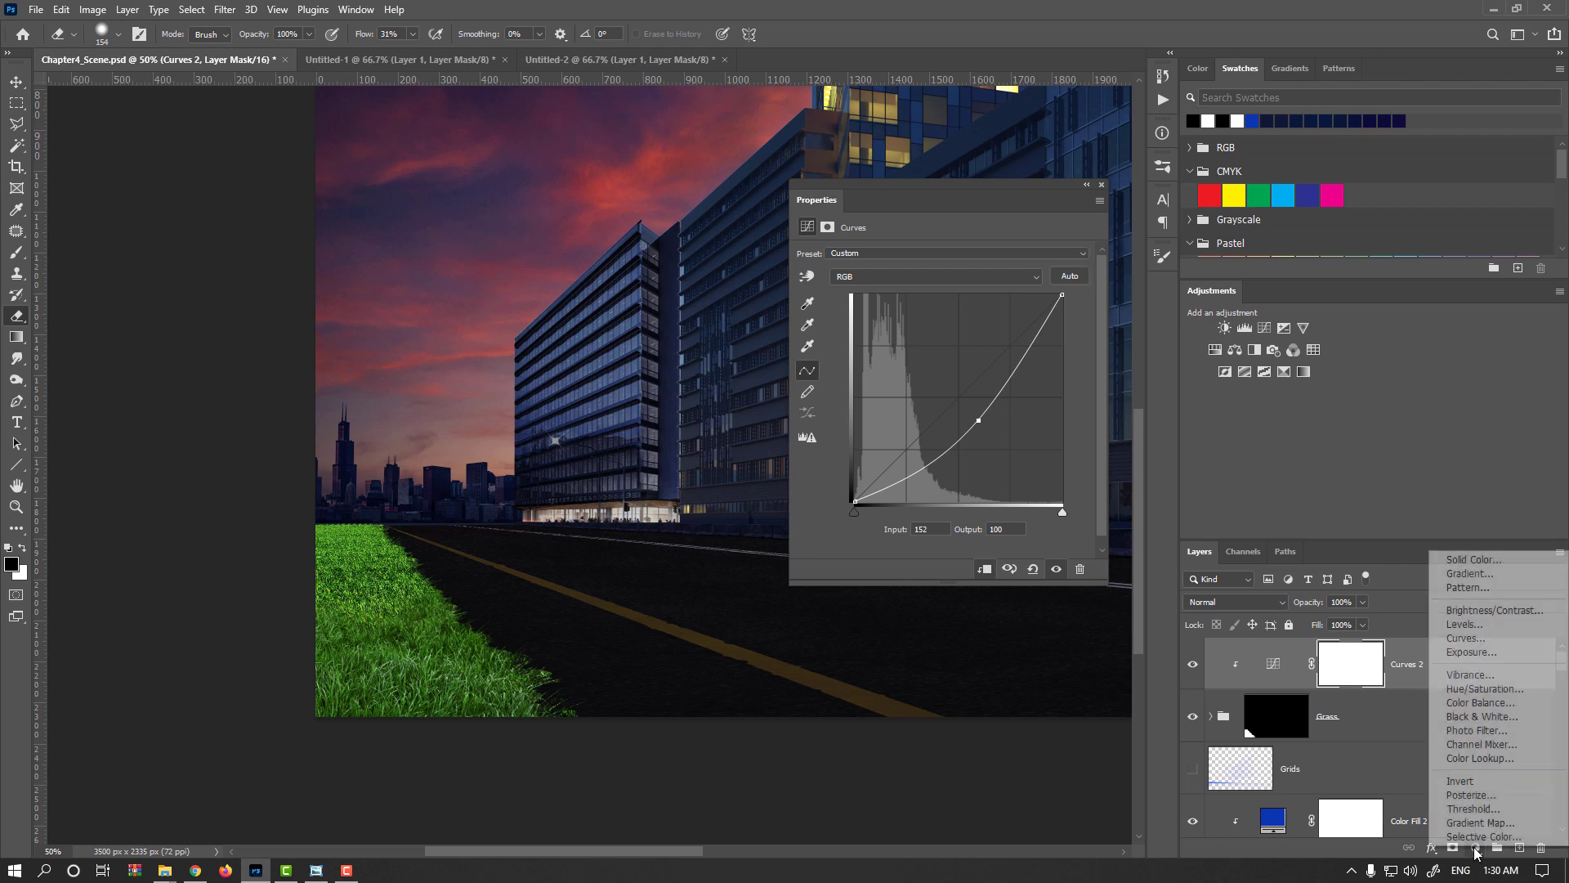
click(1484, 628)
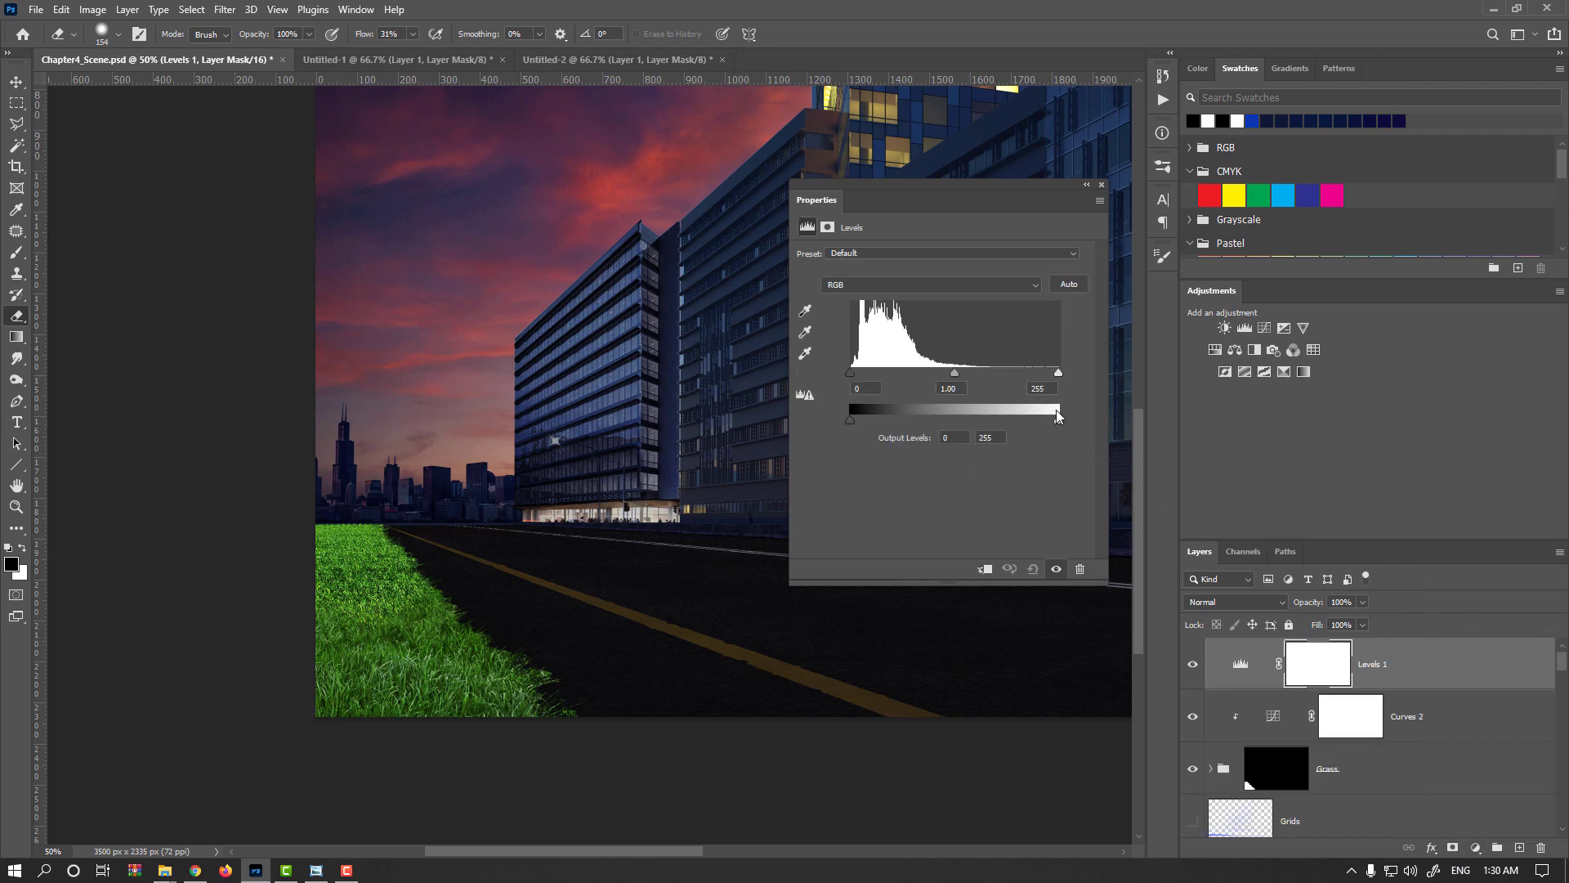
drag(1056, 417, 1019, 418)
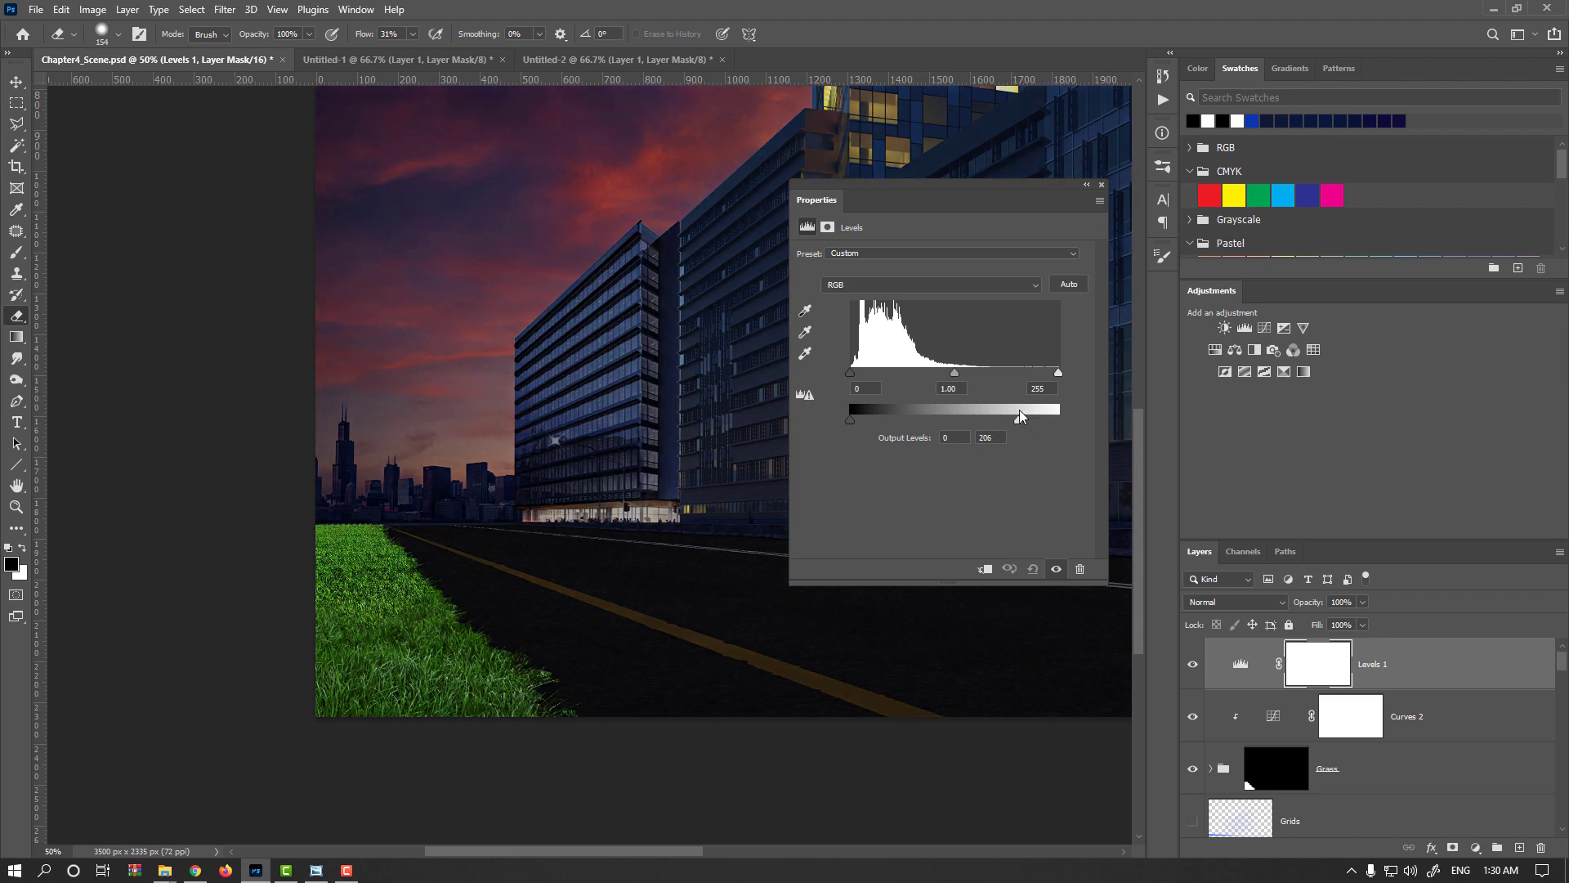
click(985, 570)
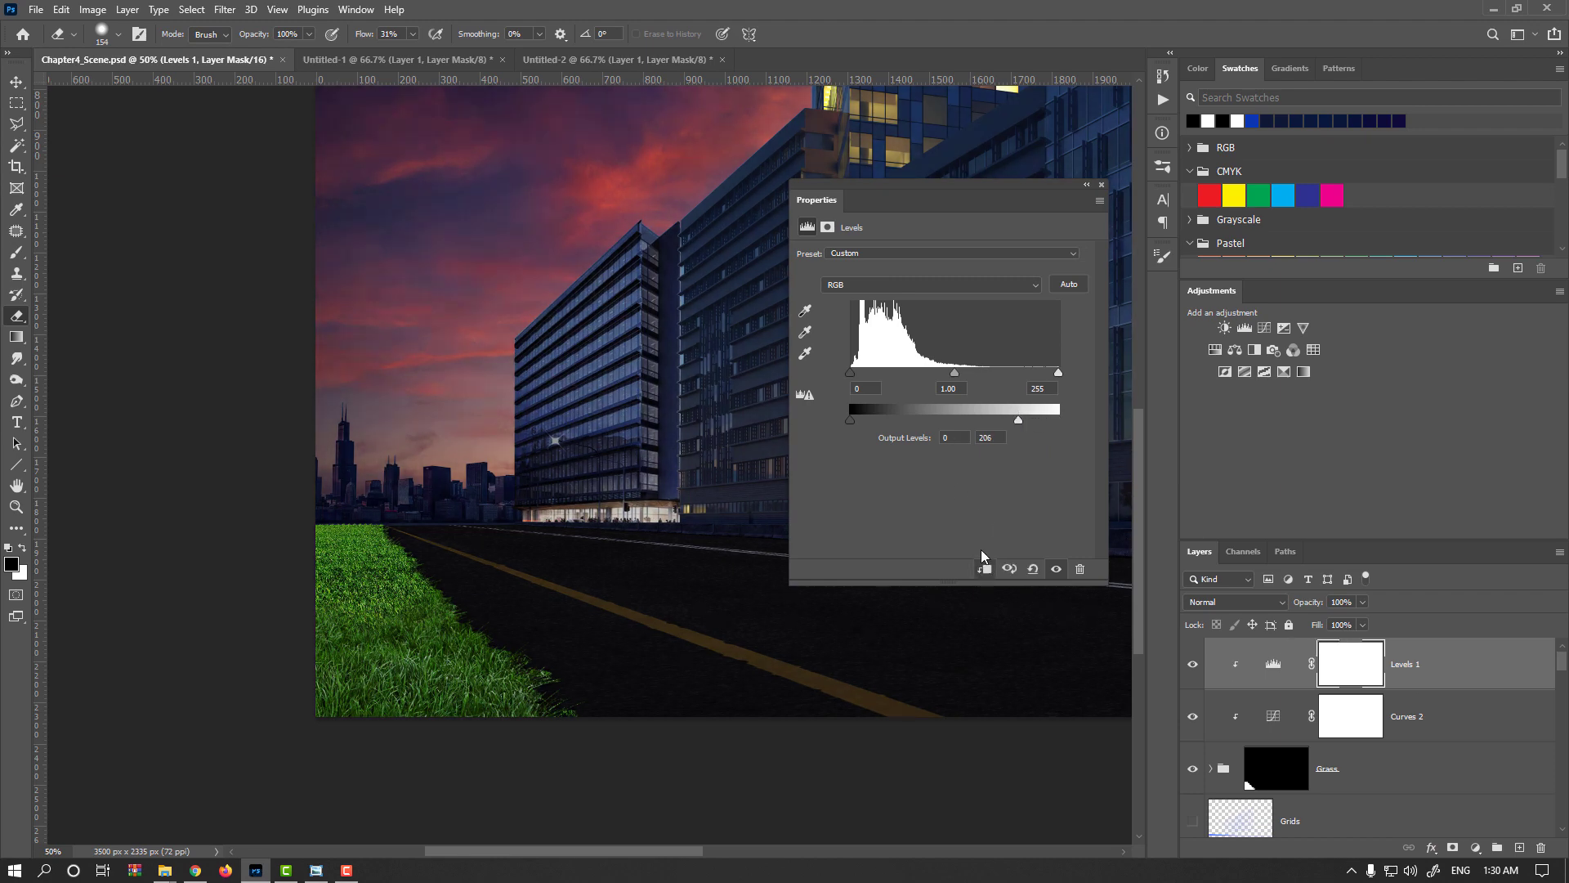
drag(996, 420, 1046, 420)
drag(953, 374, 967, 373)
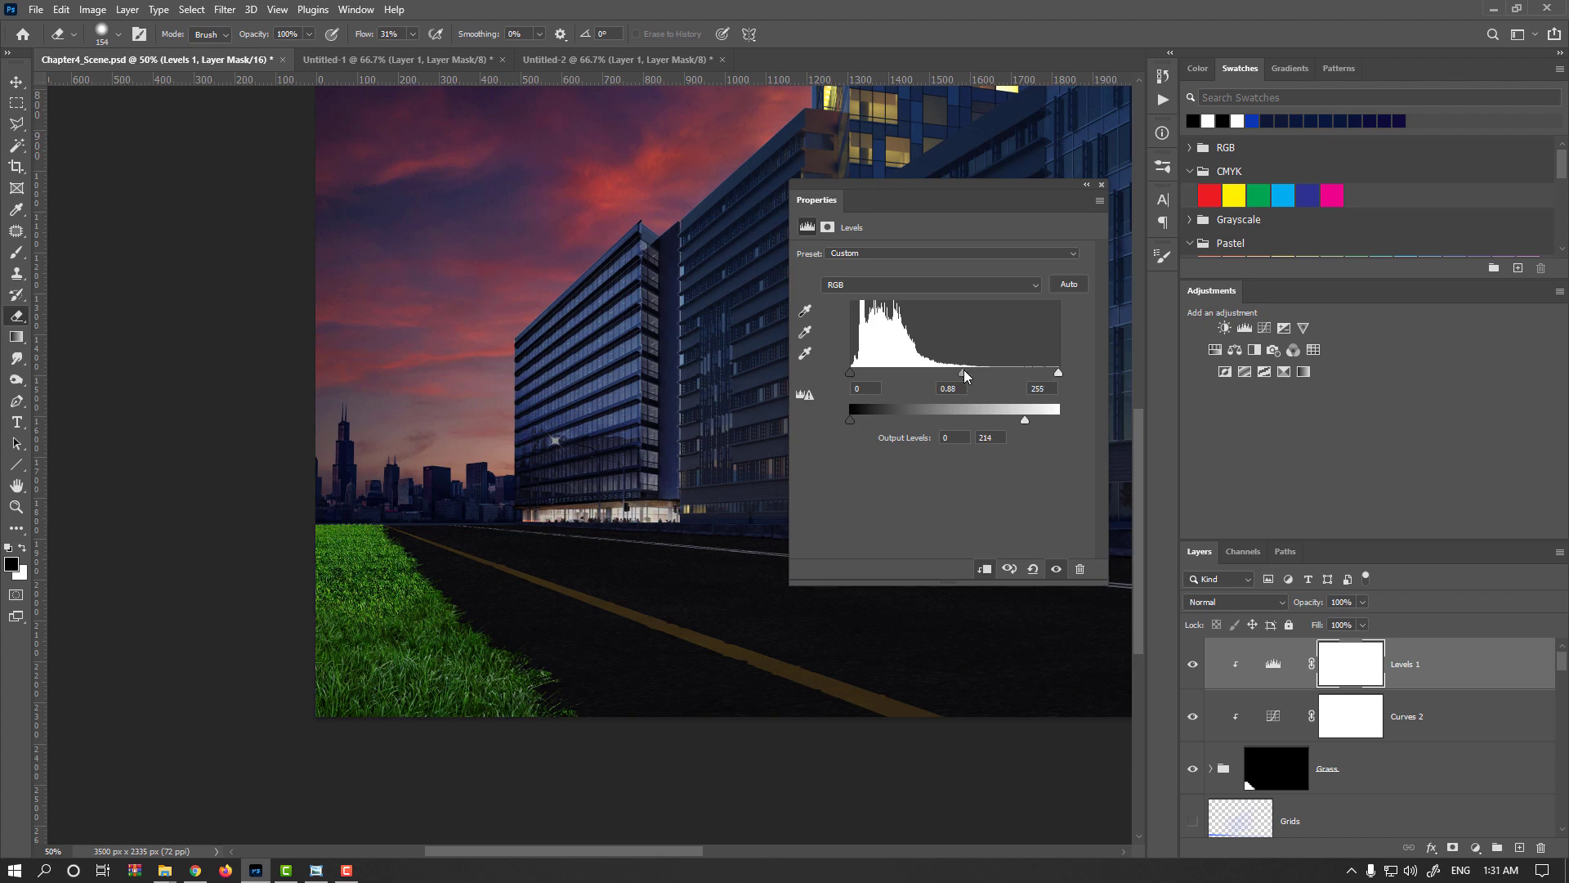
Step: Add a Solid Color fill layer in dark blue with hue 234° above the Levels adjustment
click(1475, 848)
click(1455, 577)
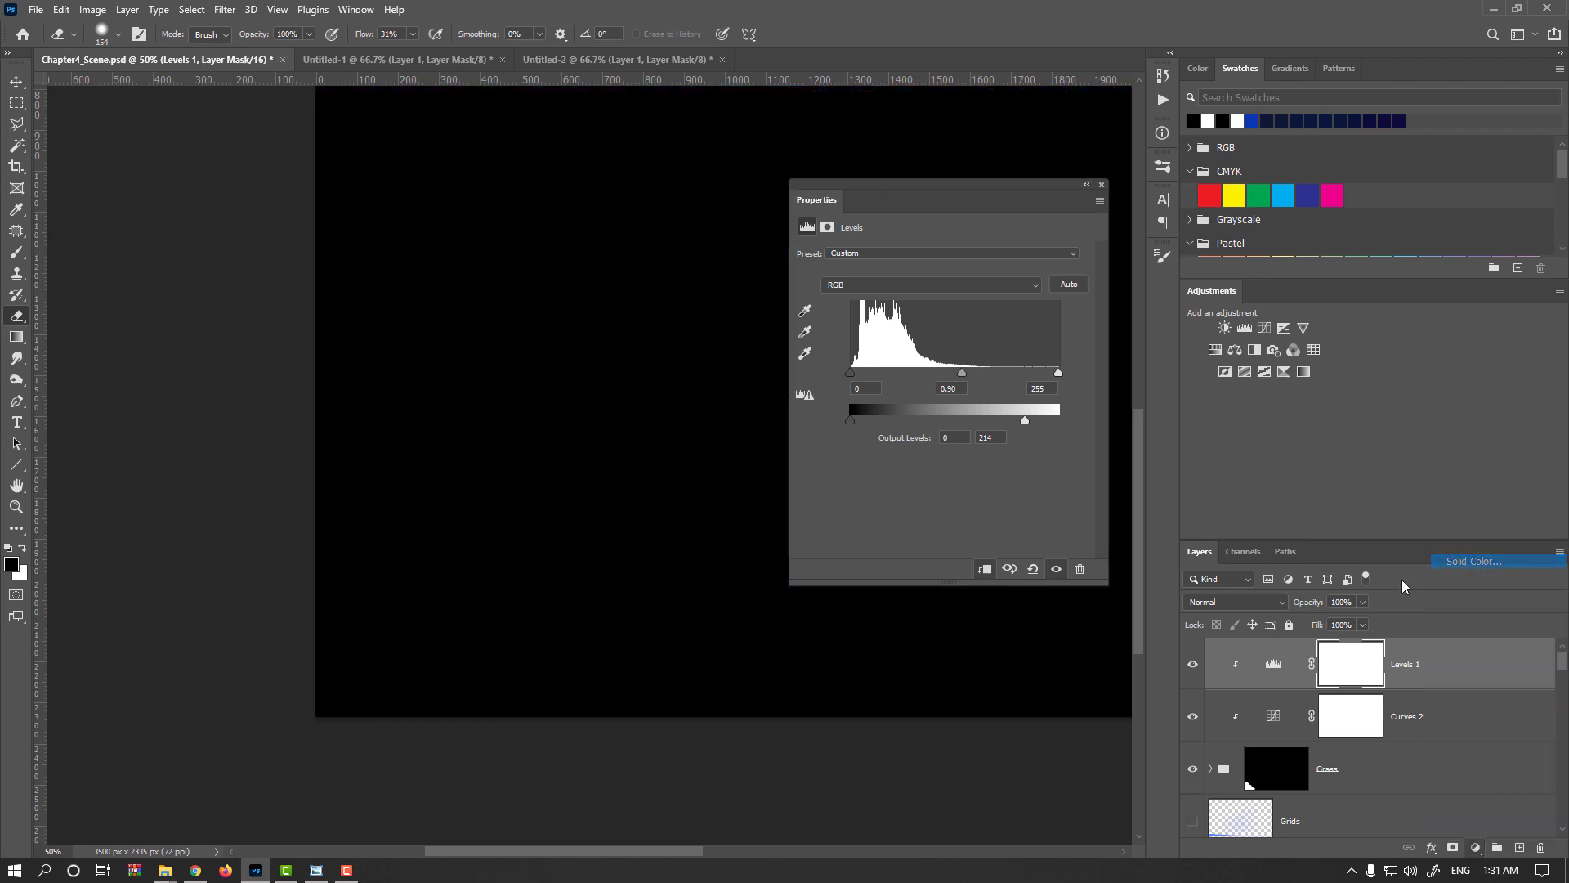
click(1202, 395)
click(1154, 401)
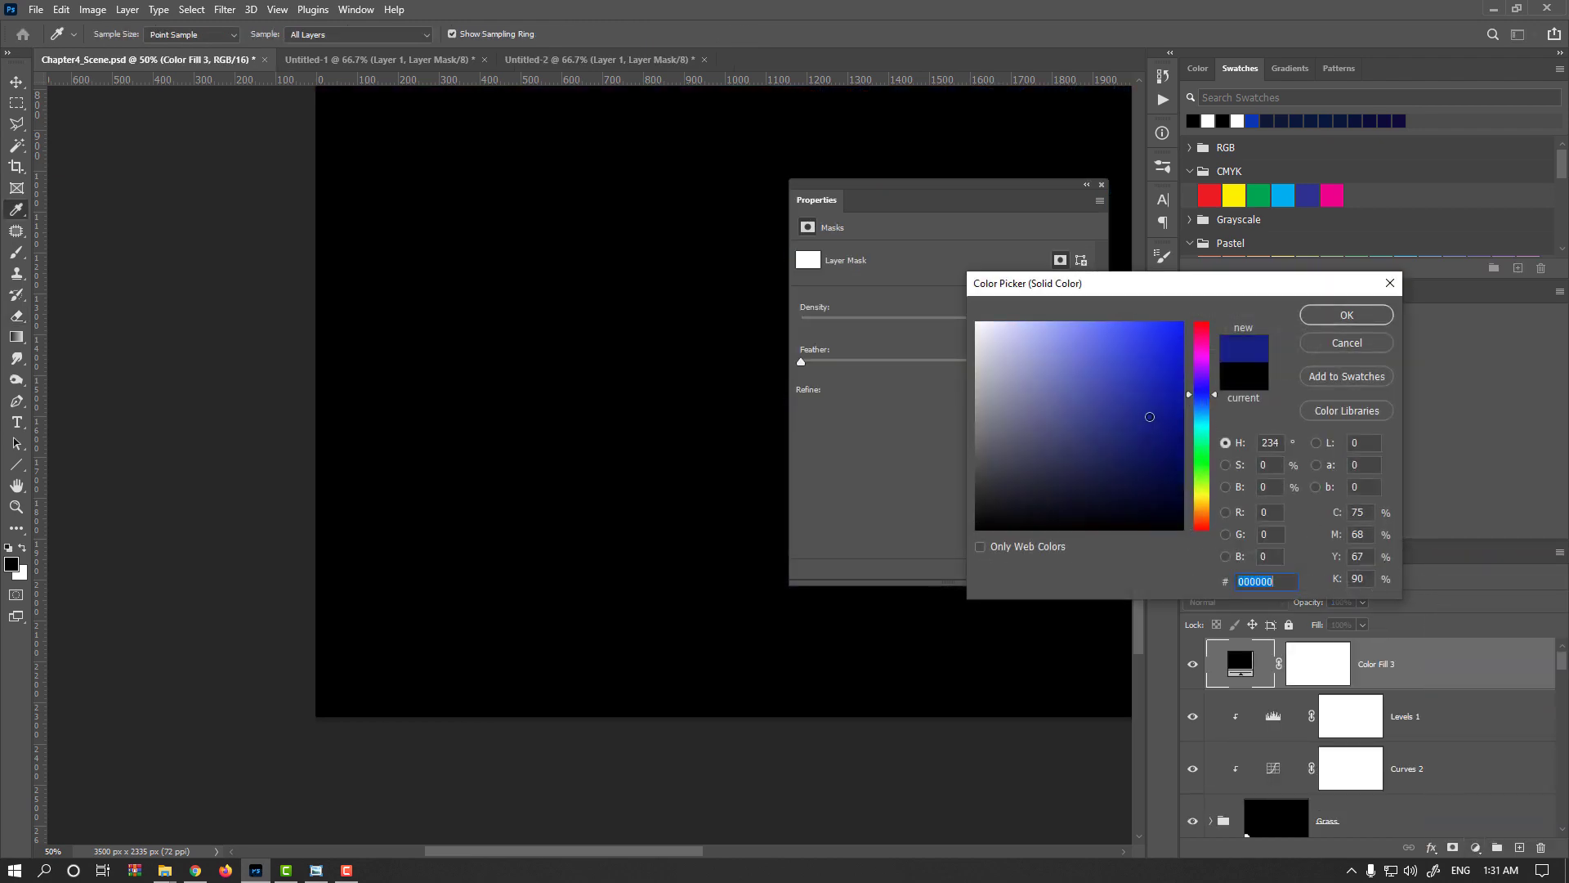
click(1347, 315)
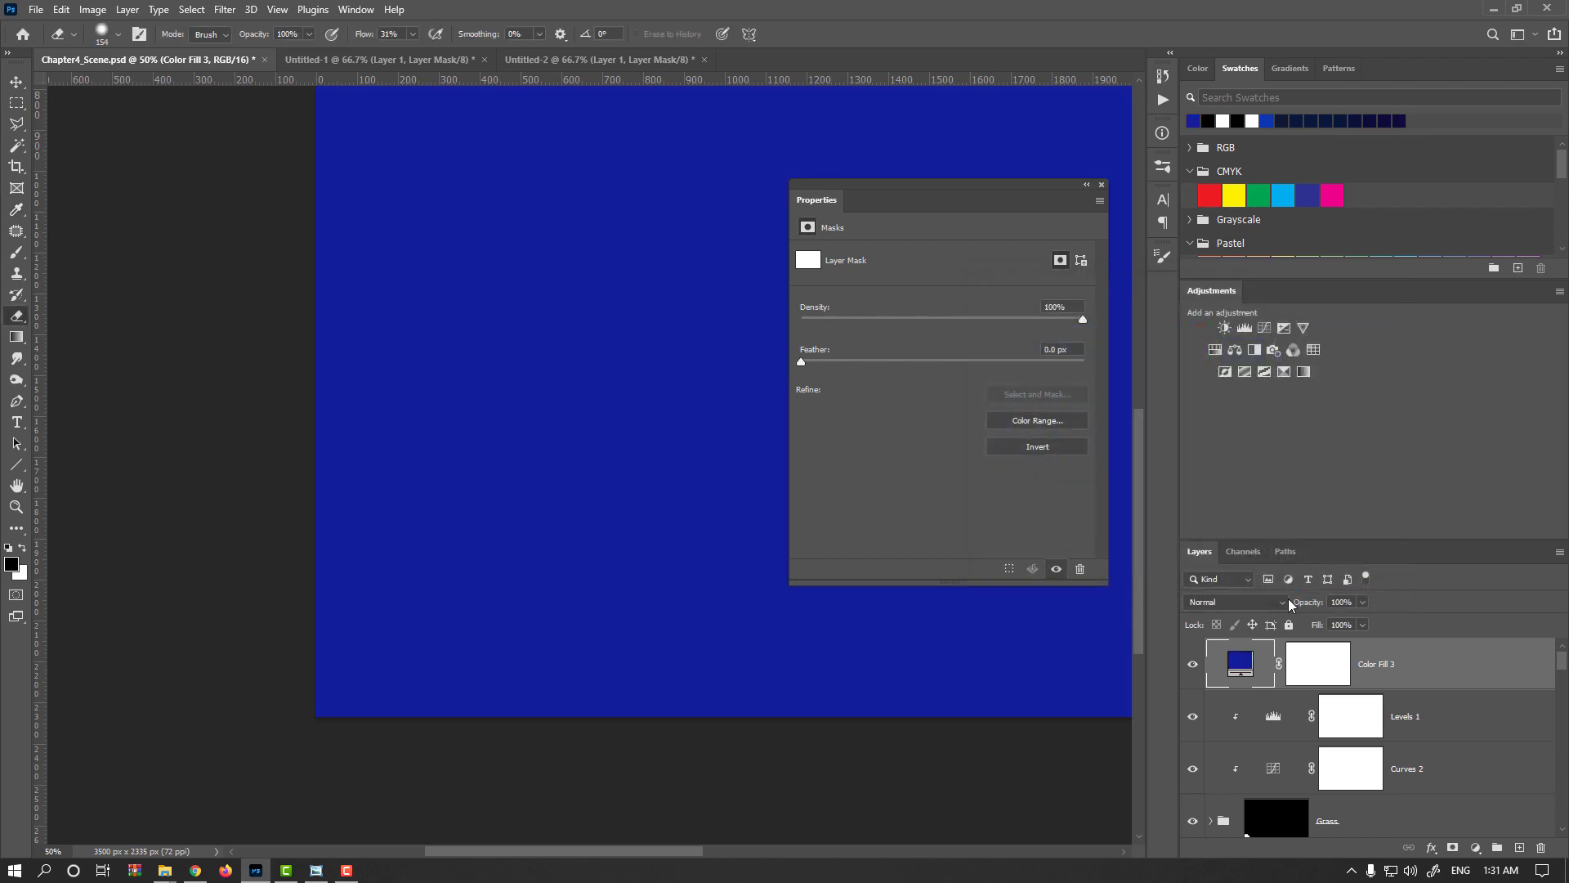
Step: Blend the blue fill in Overlay mode, clip it to the grass at 58% opacity, and select its layer mask
click(1278, 605)
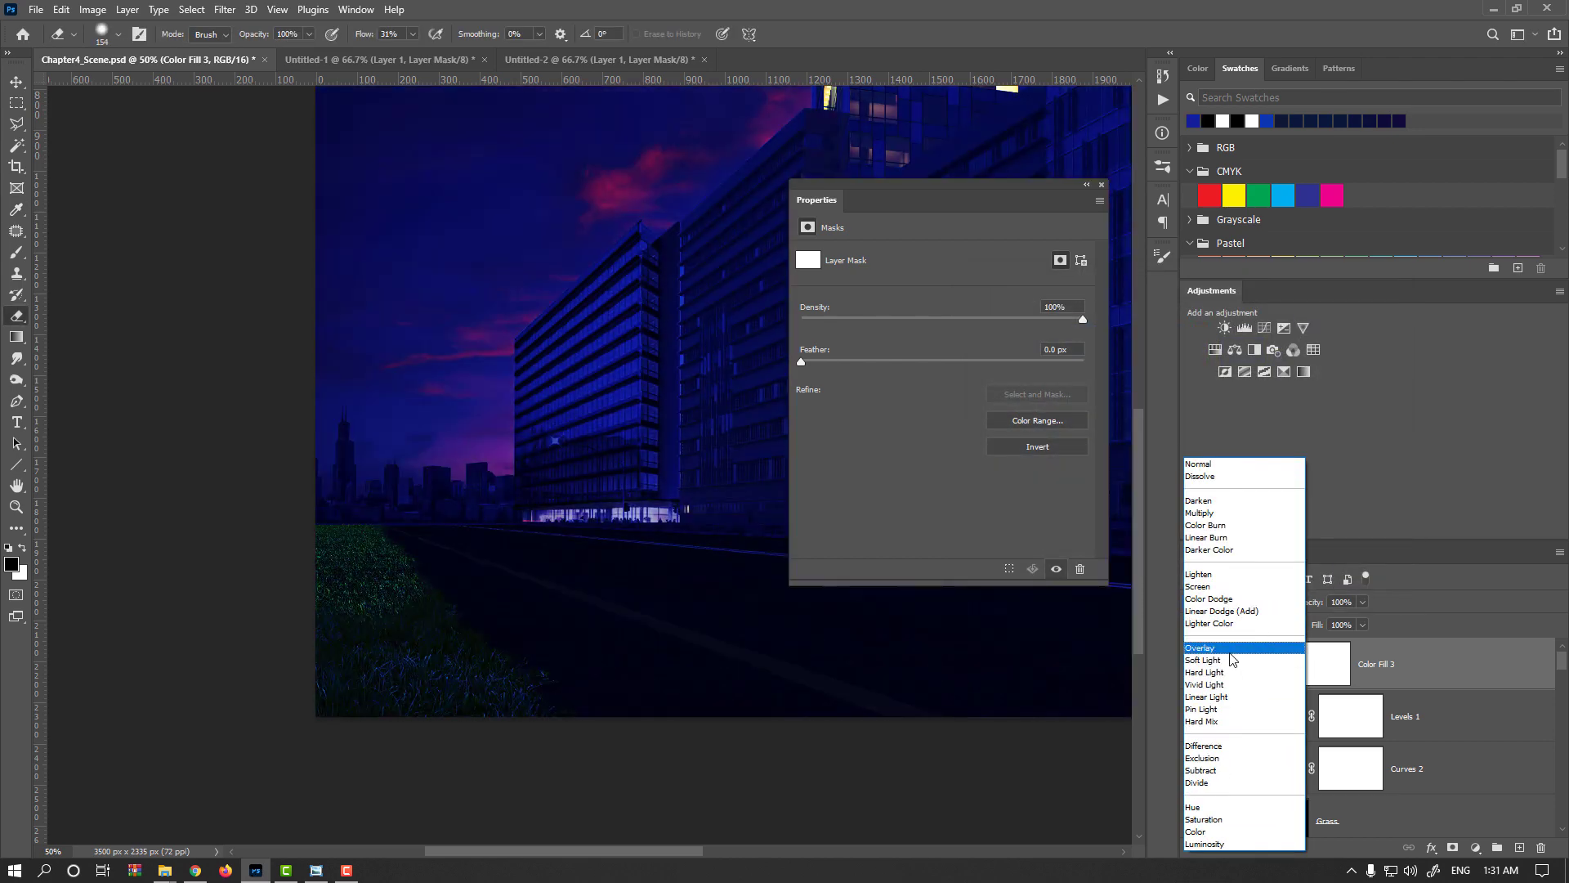
click(1231, 652)
alt+click(1263, 685)
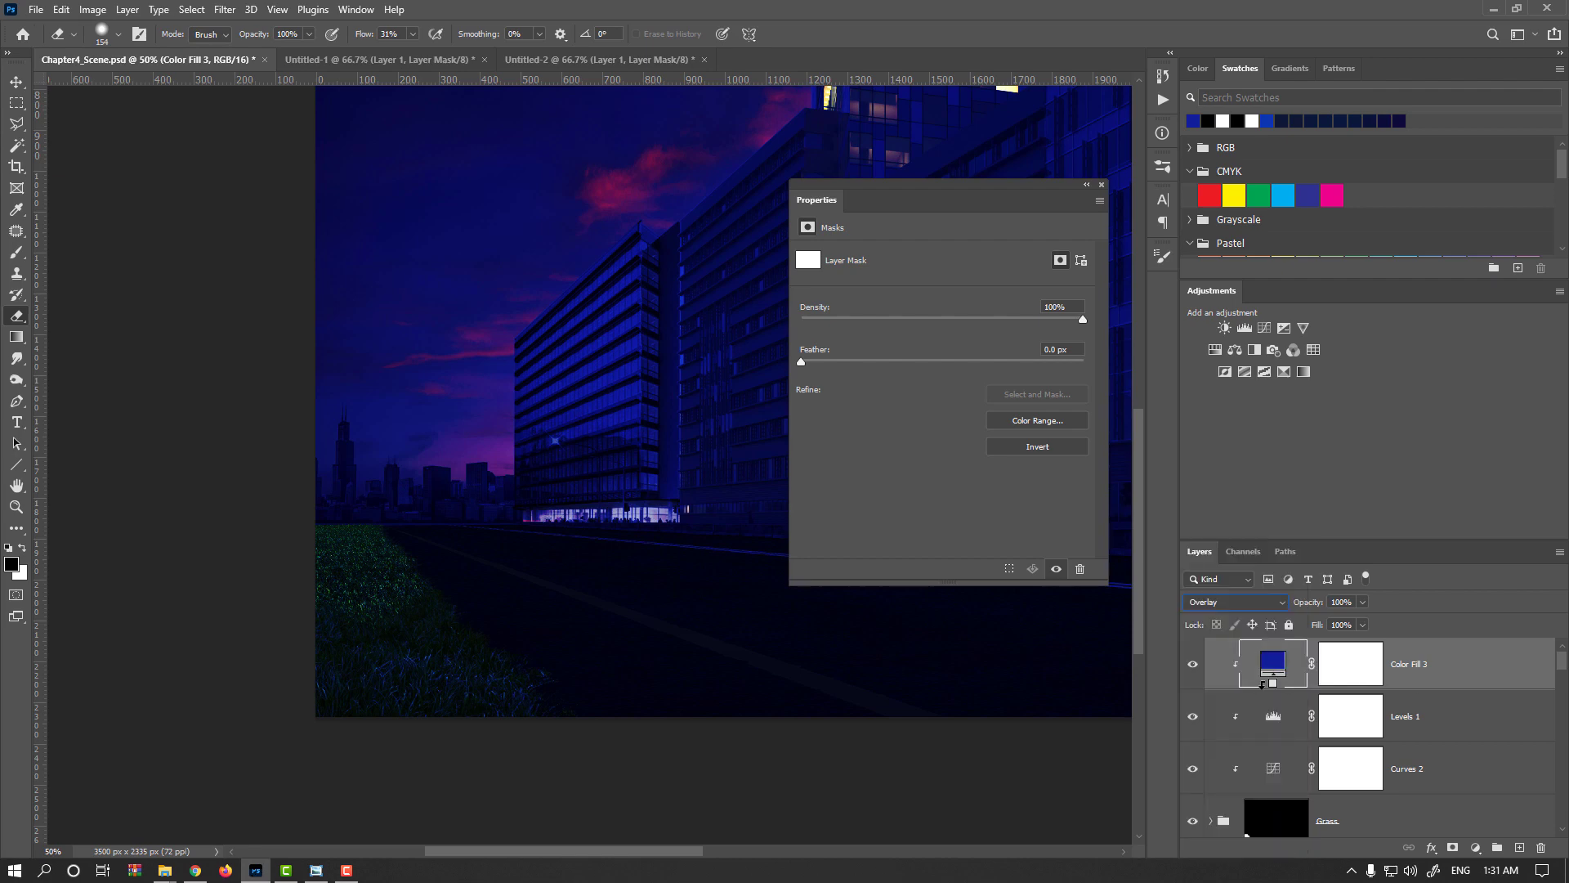
drag(1314, 603, 1283, 604)
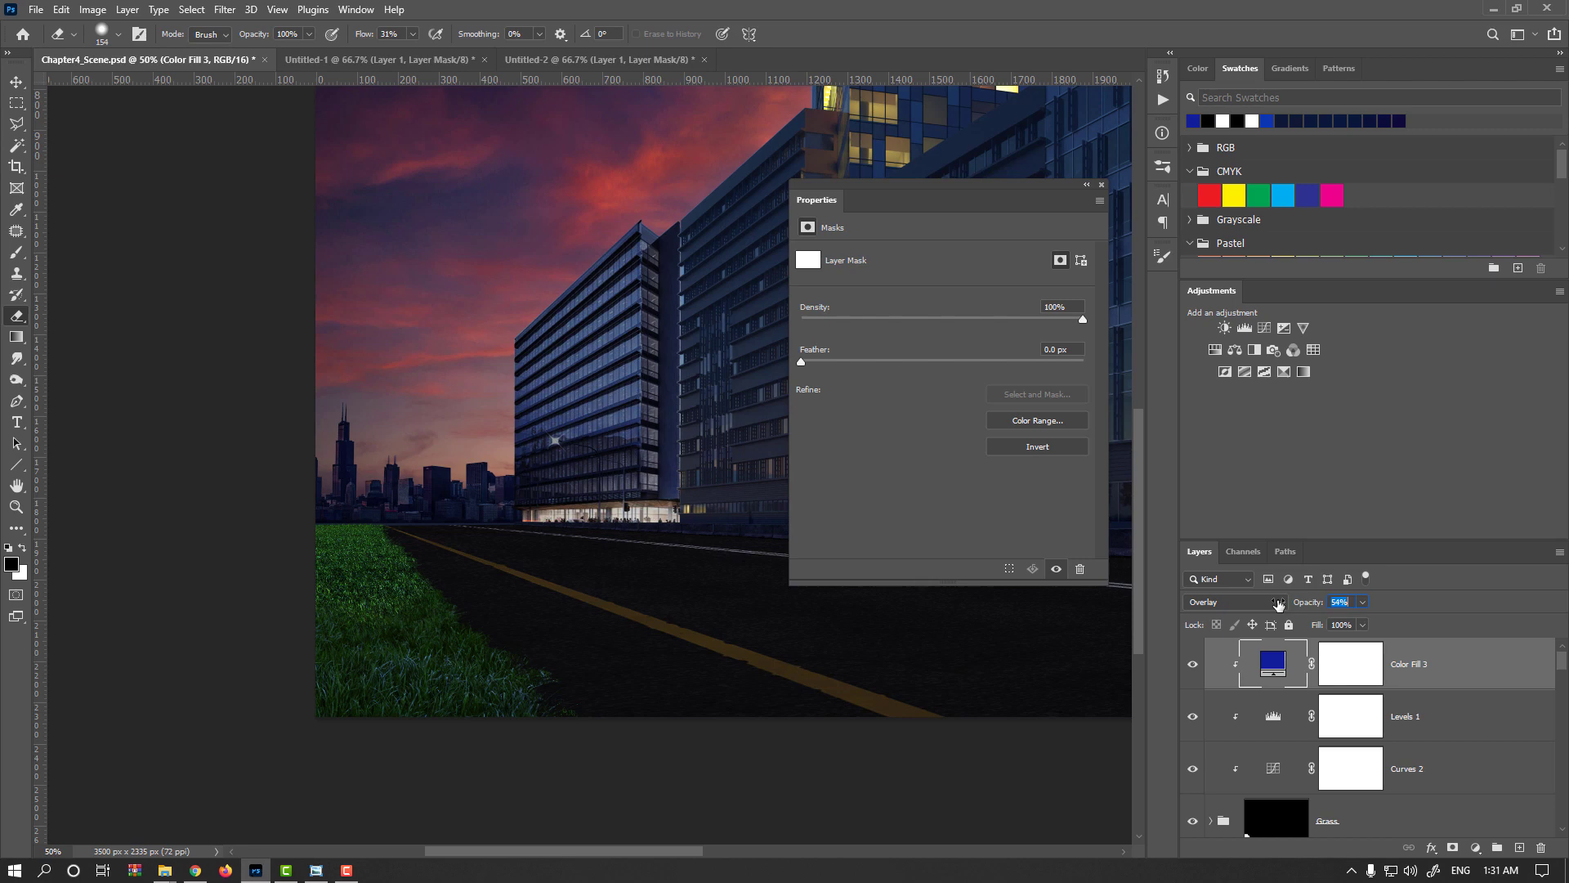
click(1340, 661)
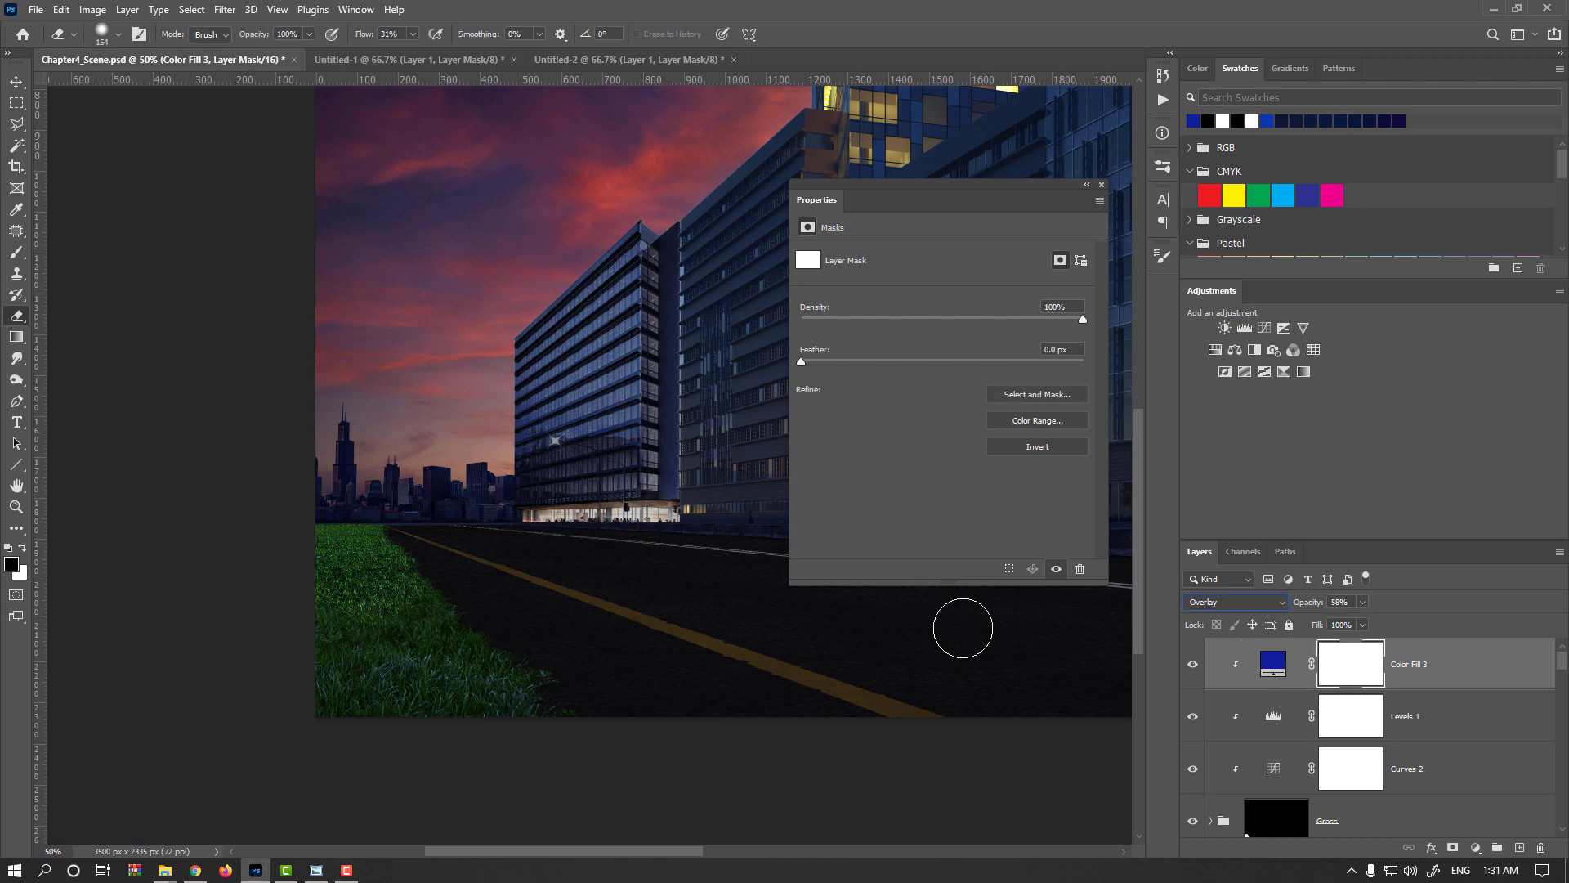
Step: Try to soften the blue fill over the foreground grass by erasing on its layer mask with a large soft eraser
mouse_move(410, 673)
mouse_down()
mouse_move(434, 627)
mouse_move(452, 481)
mouse_up()
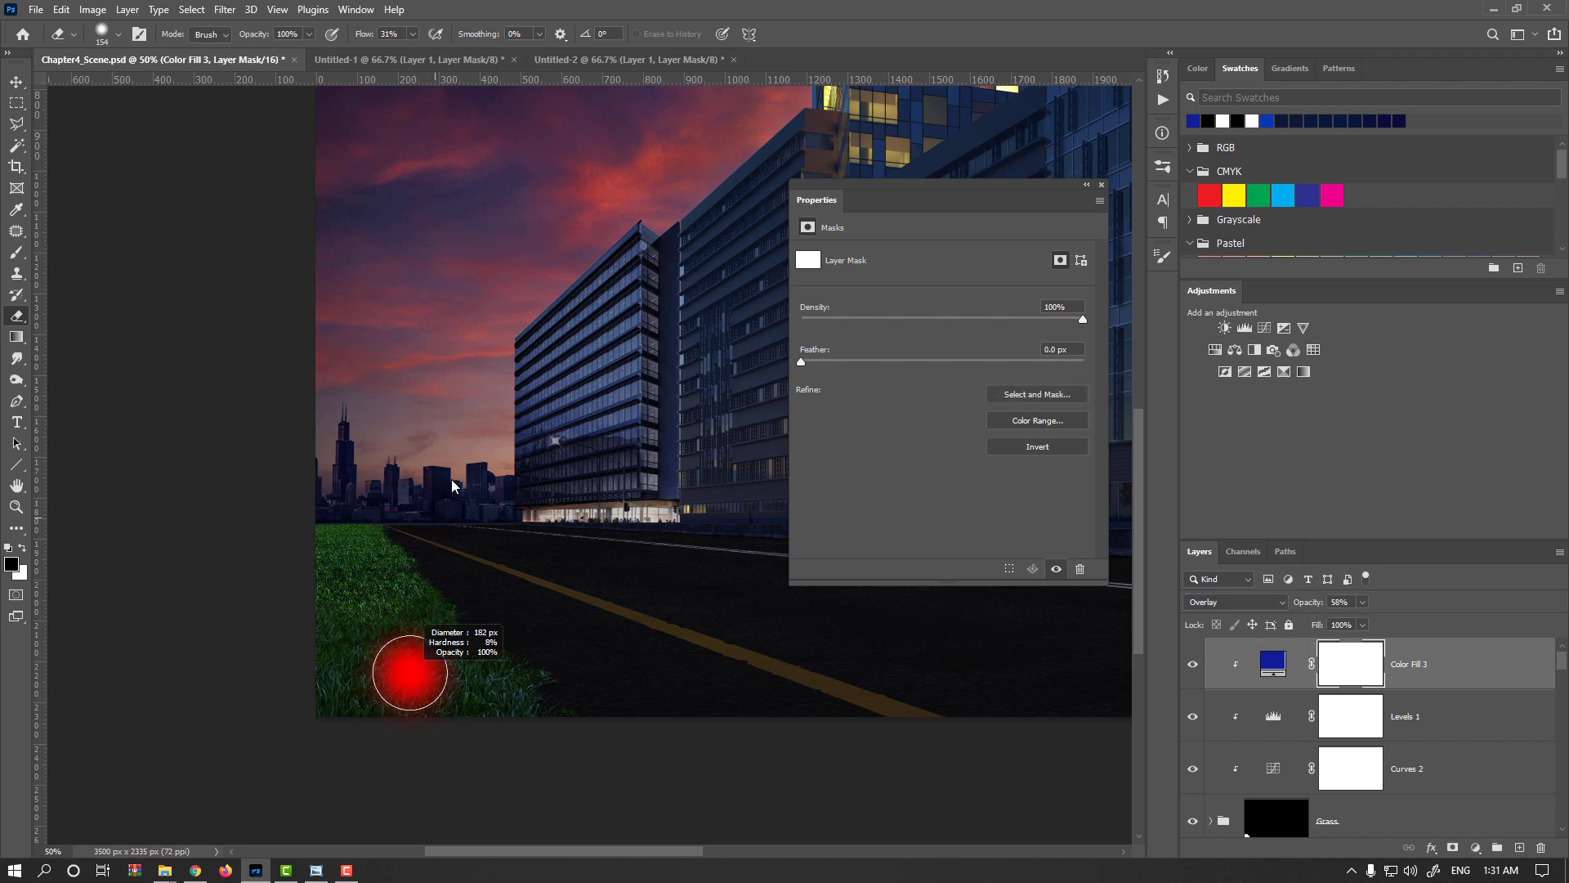
drag(494, 682, 535, 667)
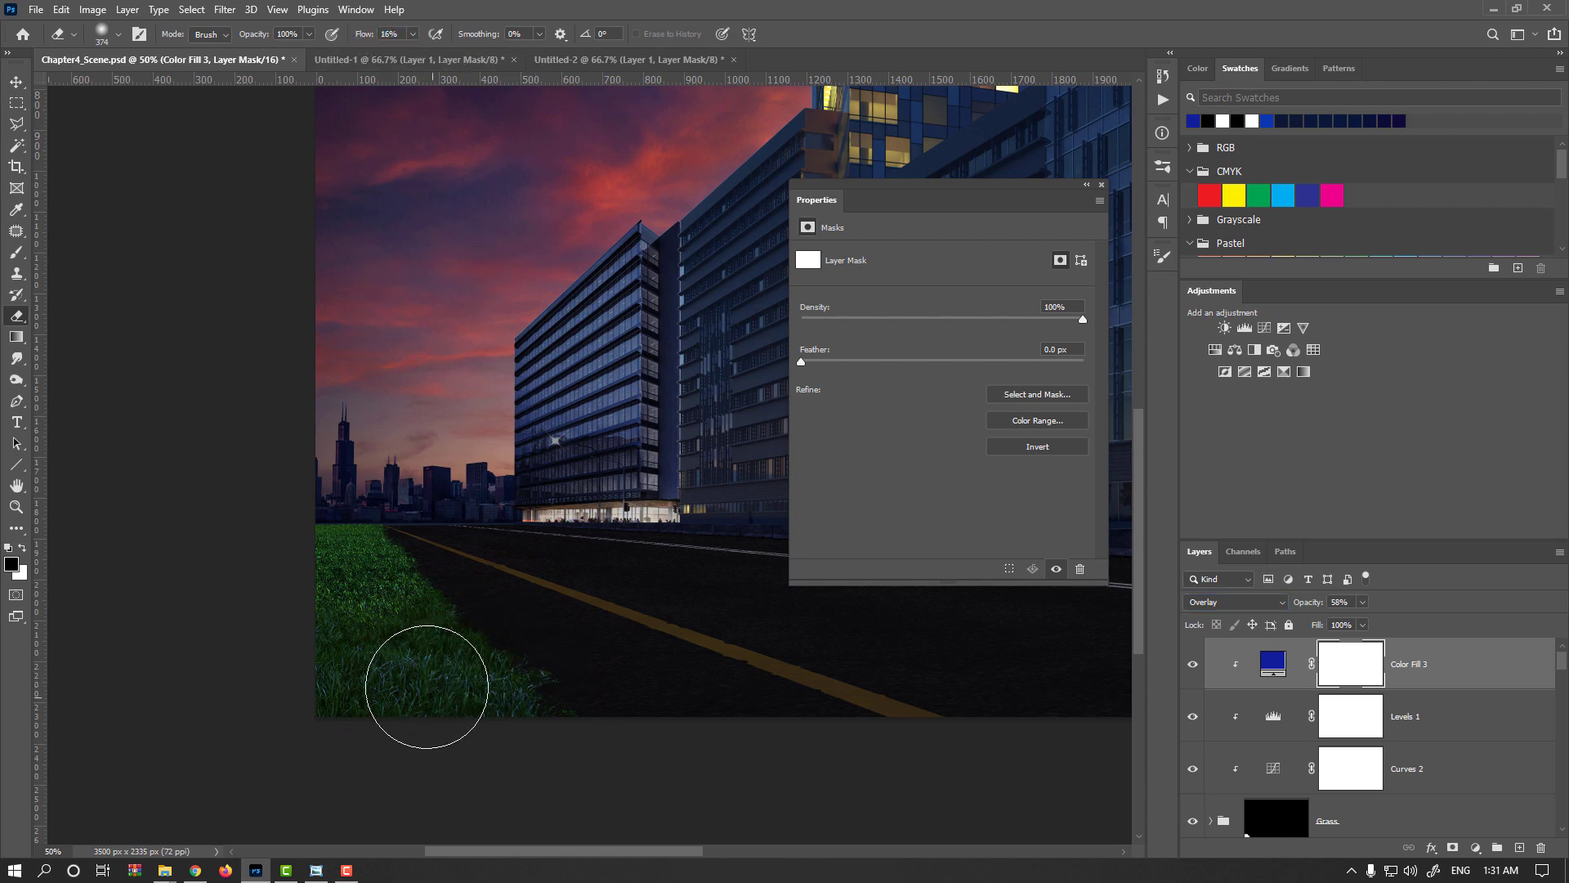
click(1193, 667)
click(1191, 672)
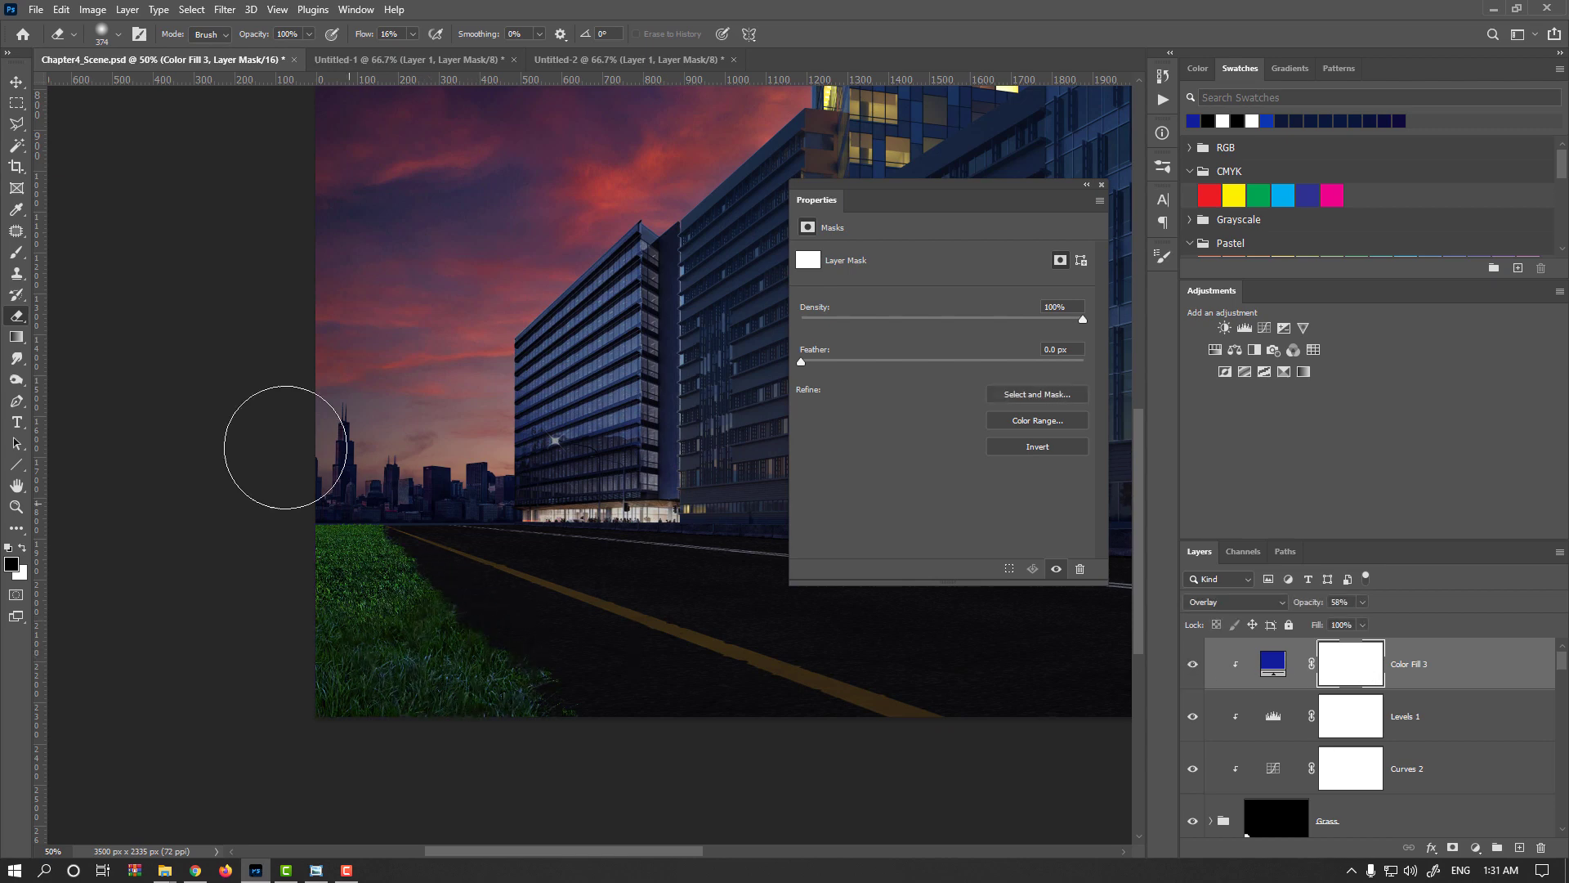
Step: Paint black on the blue fill's mask over the foreground grass with a large soft round brush at 5% flow
click(18, 253)
right_click(462, 629)
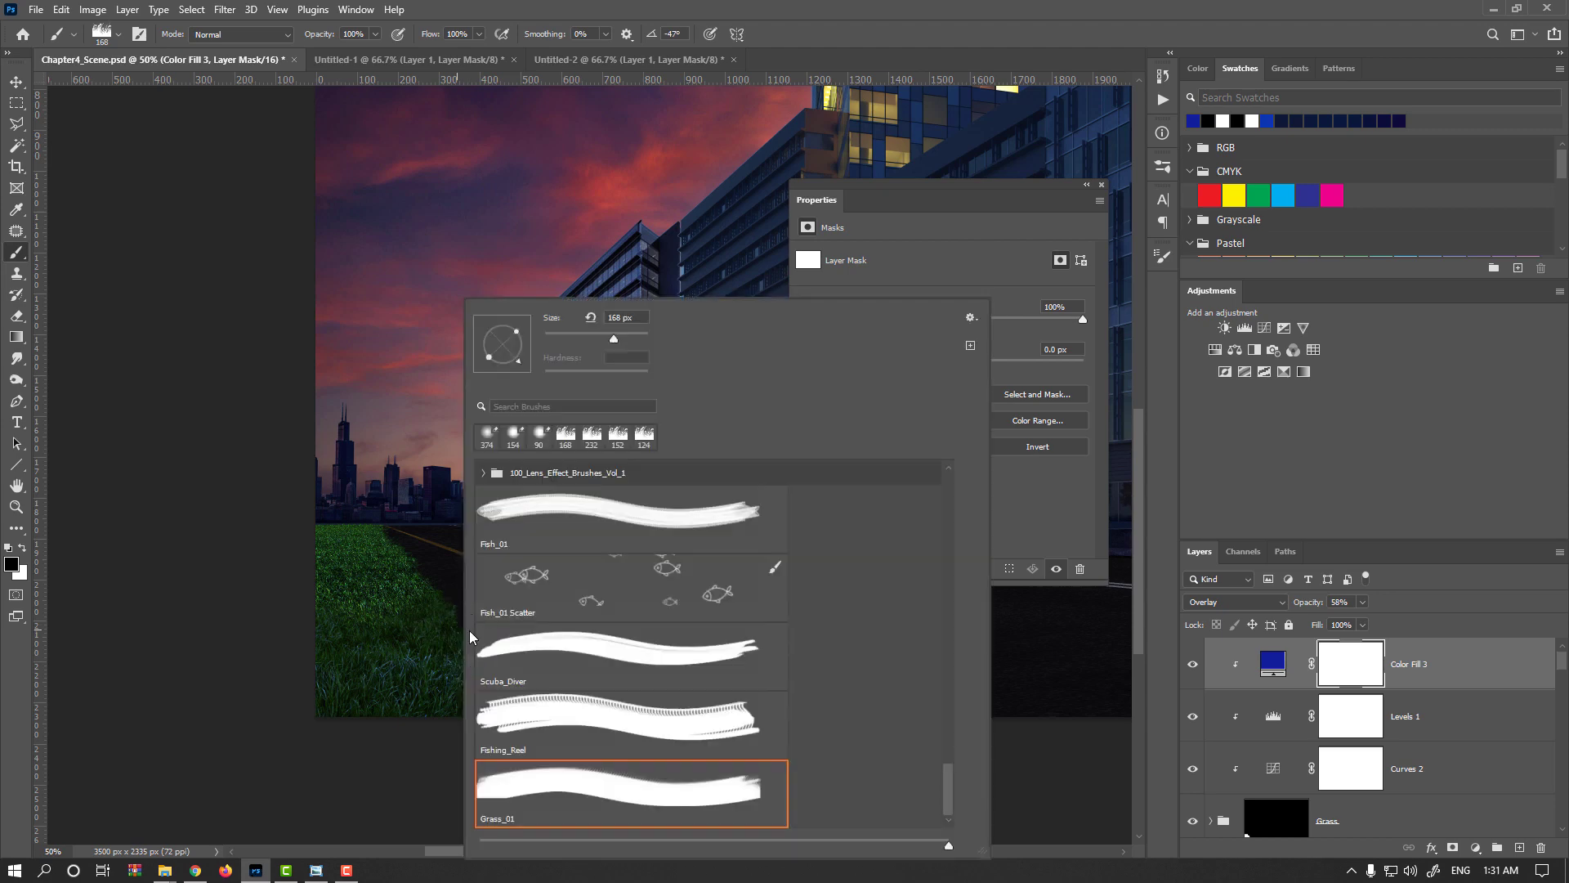
scroll(553, 517, up, 10)
click(565, 517)
click(851, 43)
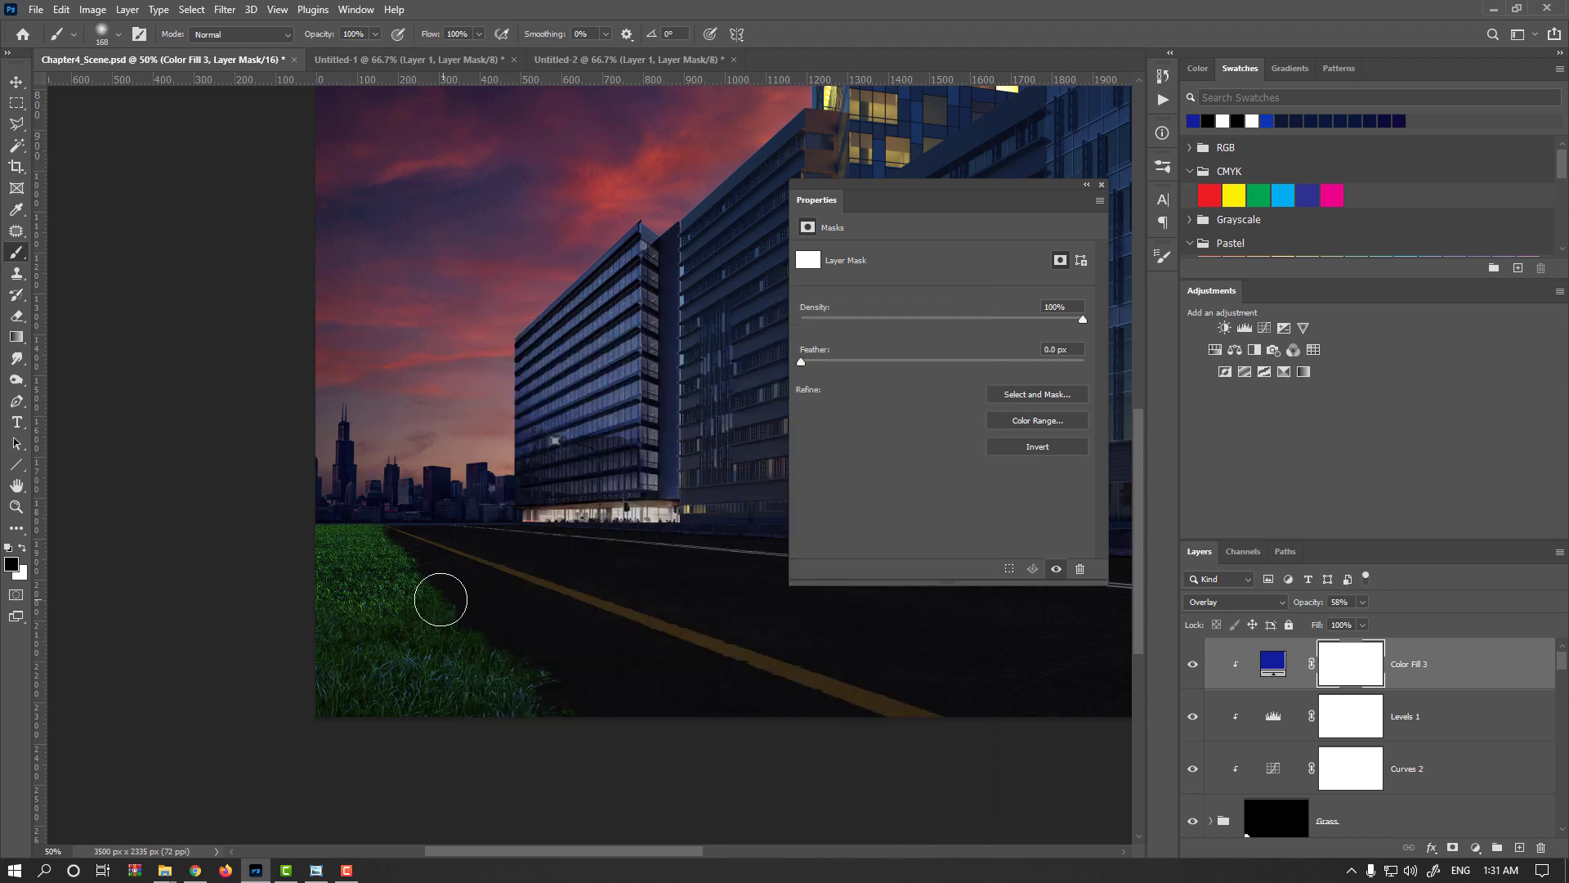
drag(405, 635, 443, 631)
drag(431, 36, 358, 44)
mouse_move(406, 621)
mouse_down()
mouse_move(399, 678)
mouse_move(439, 659)
mouse_move(507, 665)
mouse_up()
drag(424, 39, 417, 34)
mouse_move(438, 687)
mouse_down()
mouse_move(413, 682)
mouse_move(634, 718)
mouse_move(392, 637)
mouse_move(326, 690)
mouse_move(508, 752)
mouse_up()
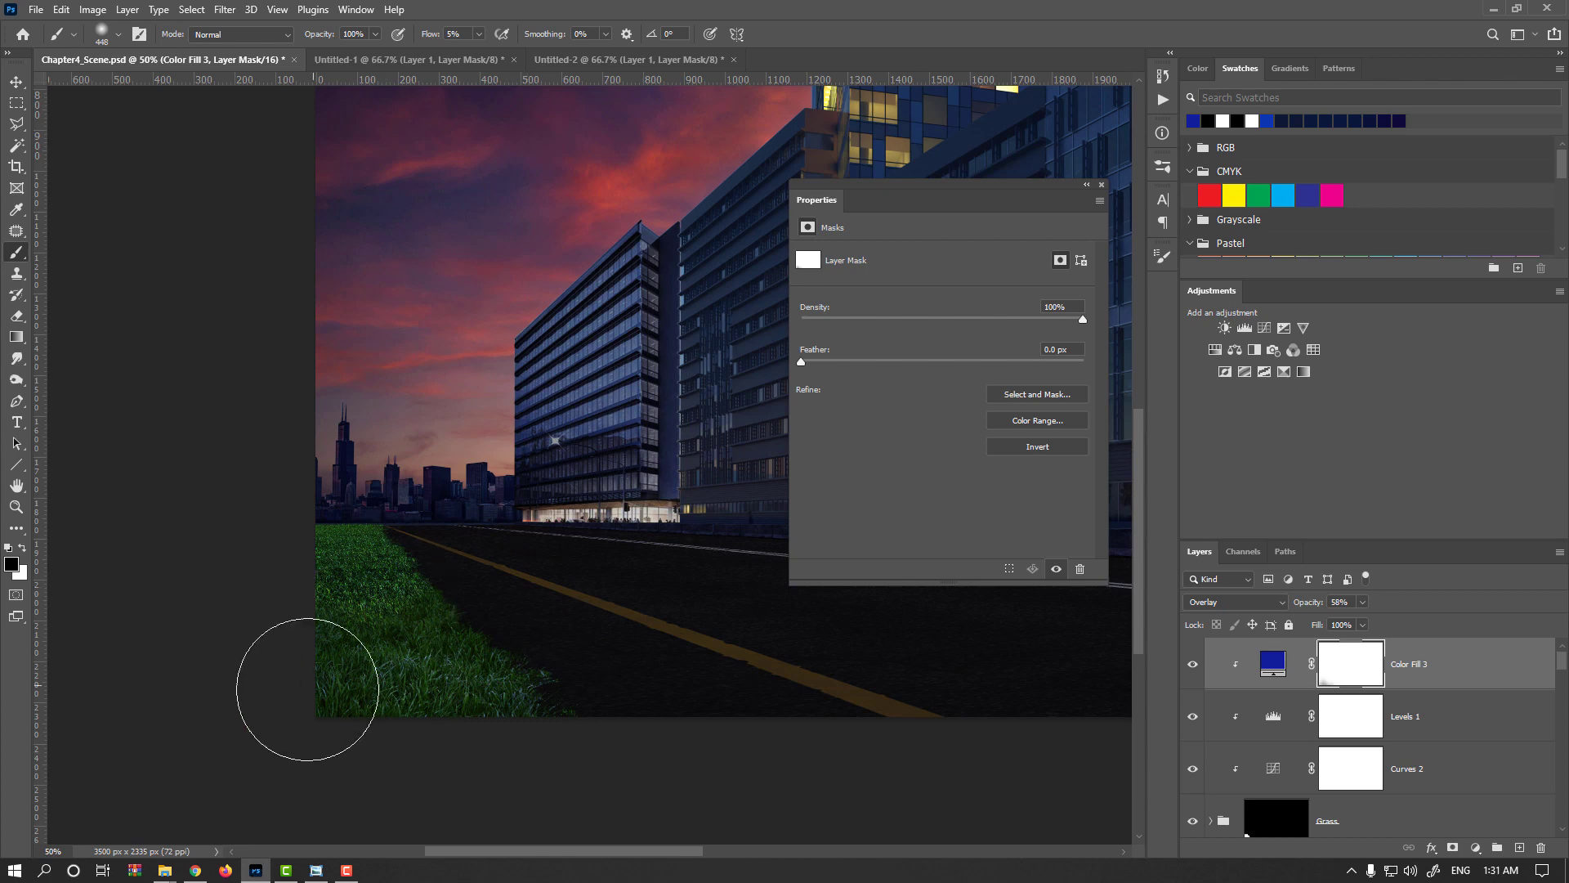
click(16, 82)
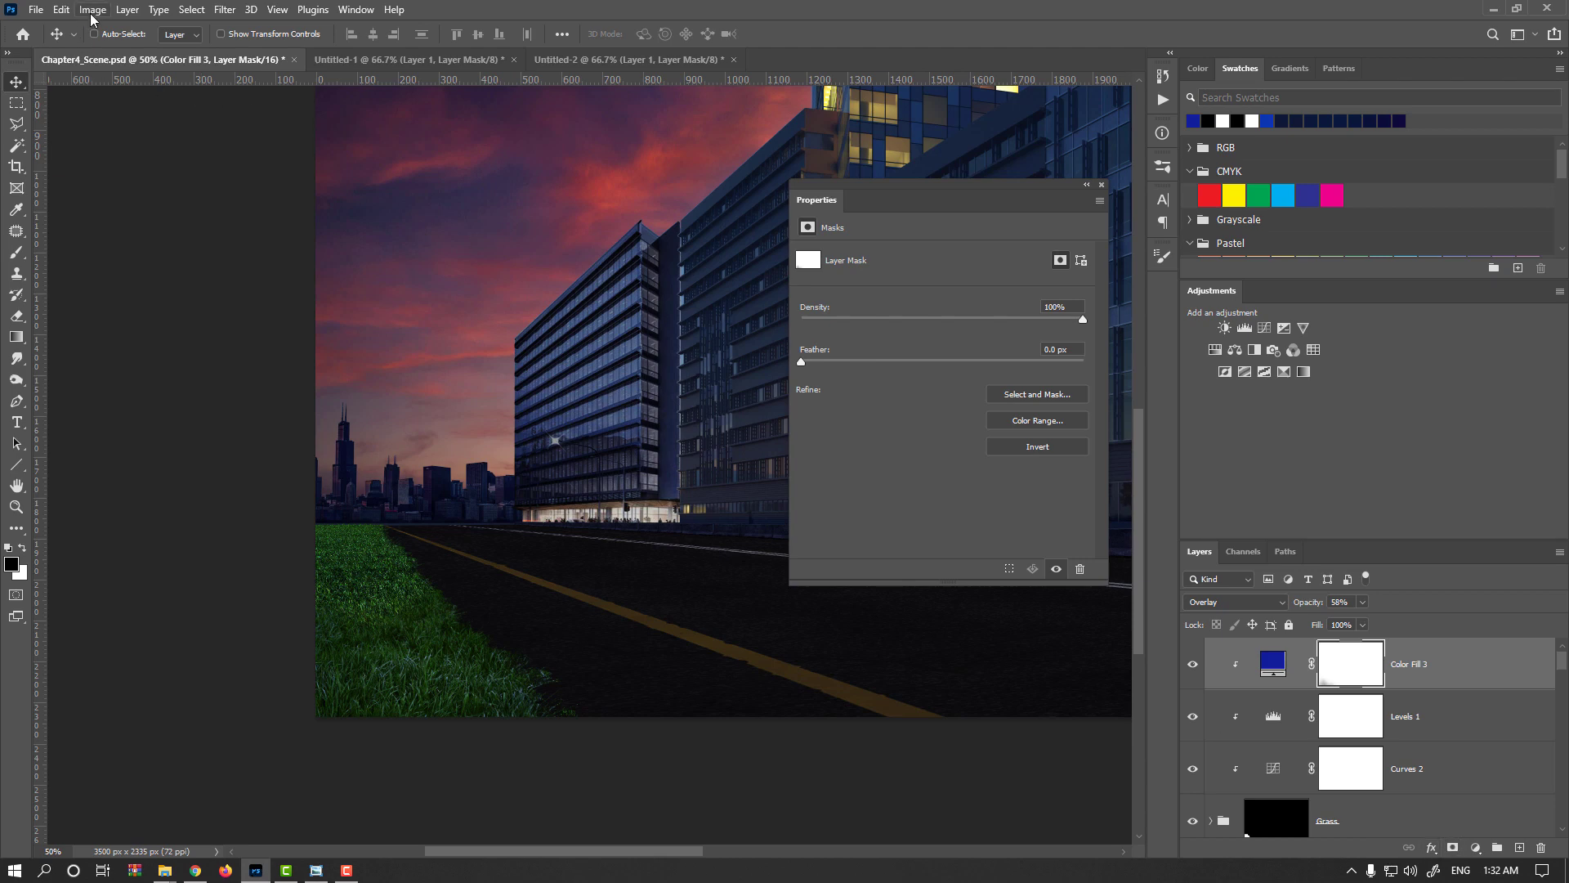
Step: Add an Exposure adjustment above the blue fill, clip it to the grass, and set the exposure to -0.66
click(1475, 847)
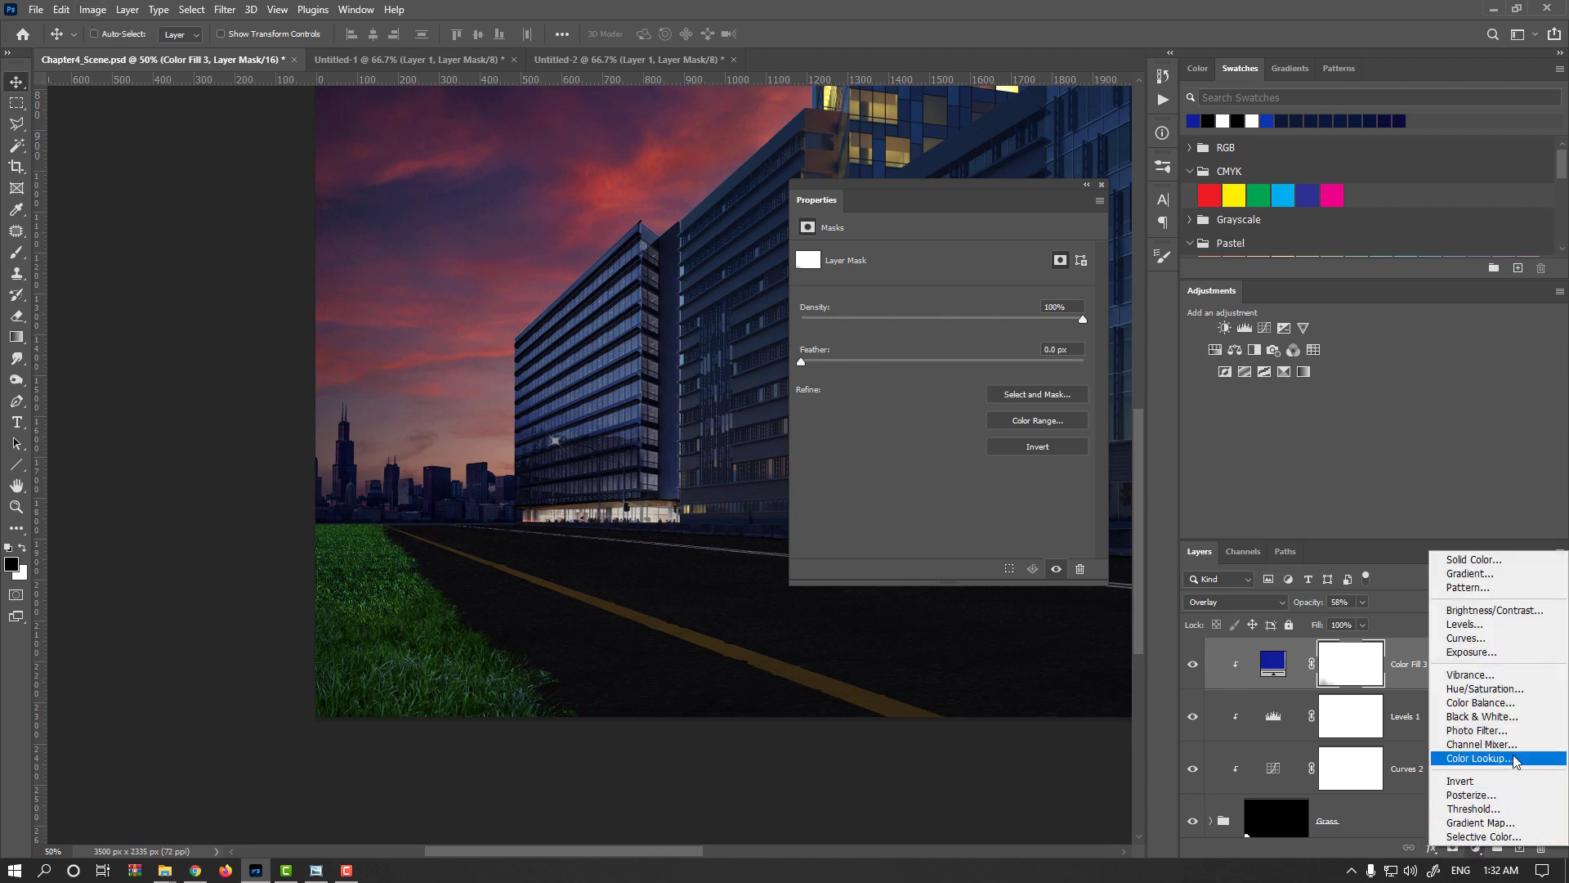
click(1473, 652)
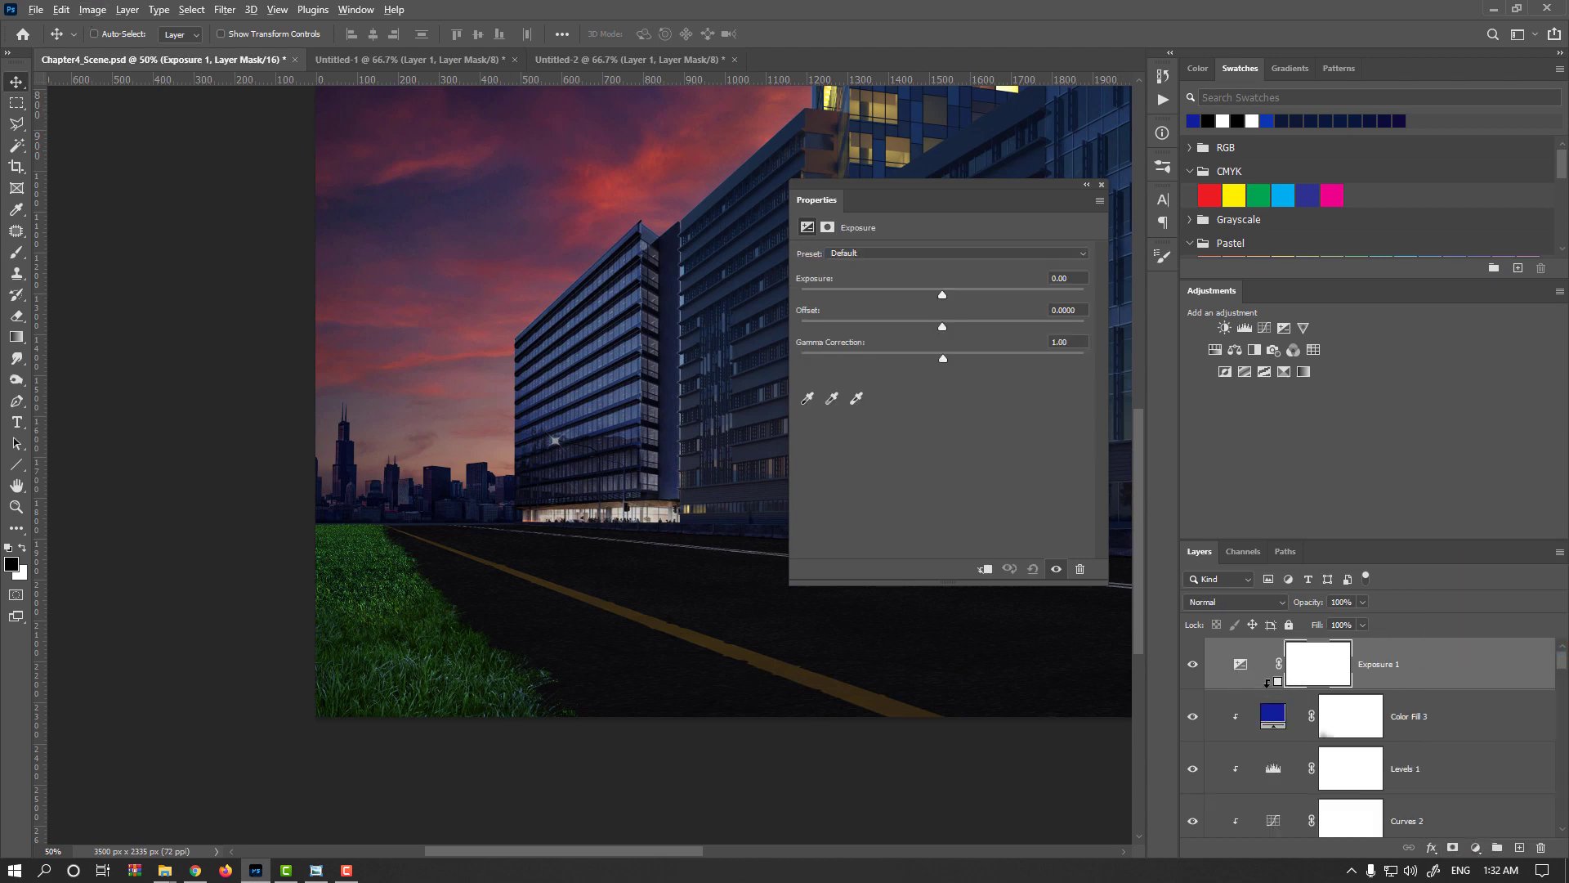
alt+click(1267, 681)
drag(931, 291, 933, 292)
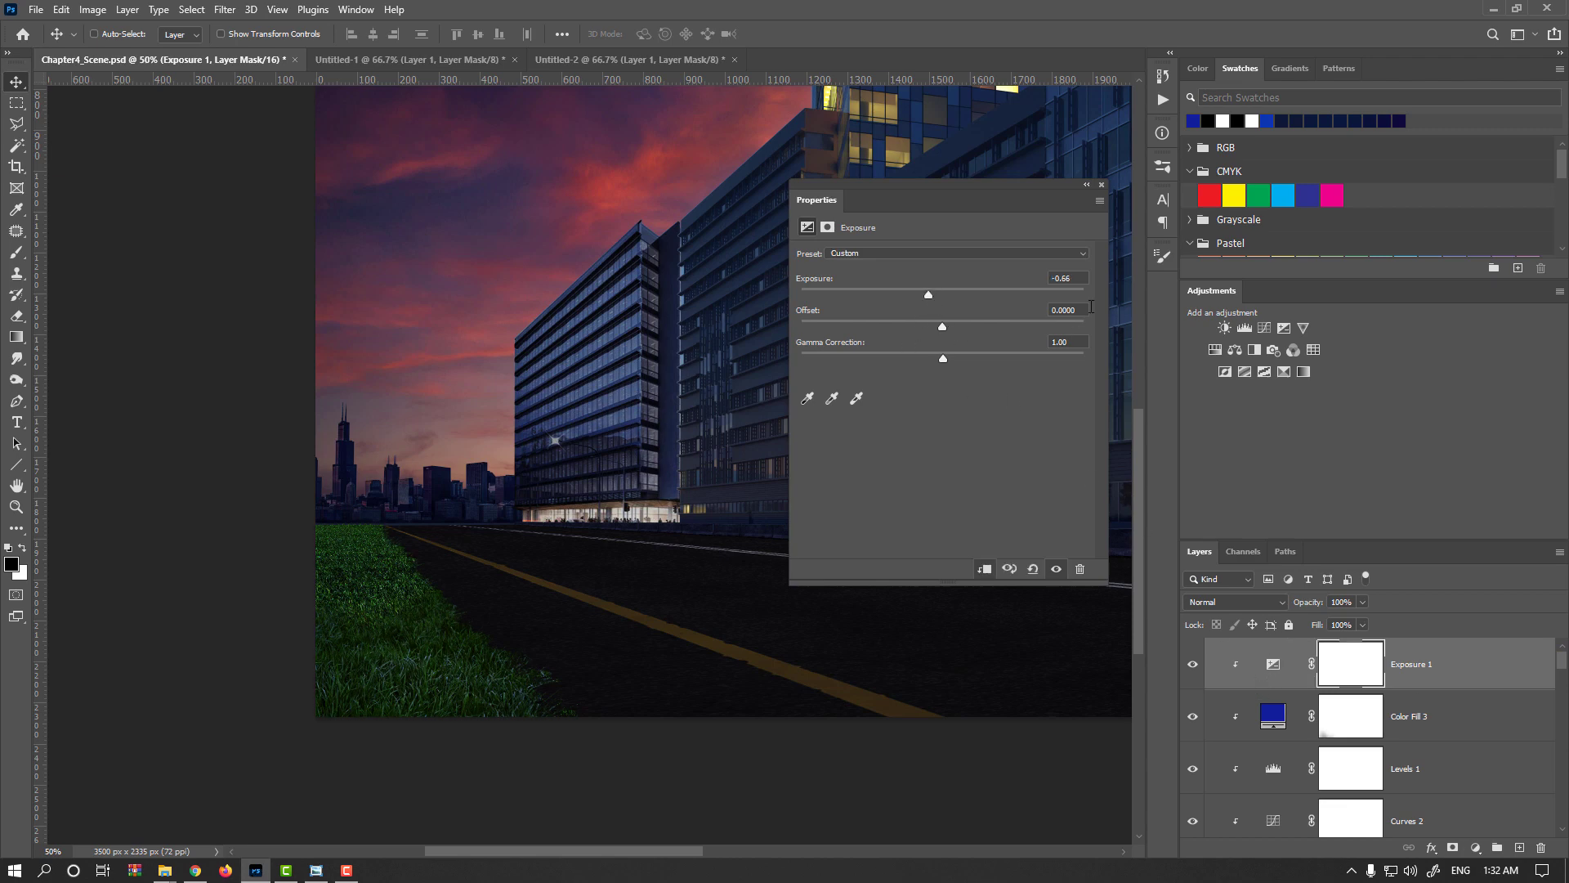
click(1103, 186)
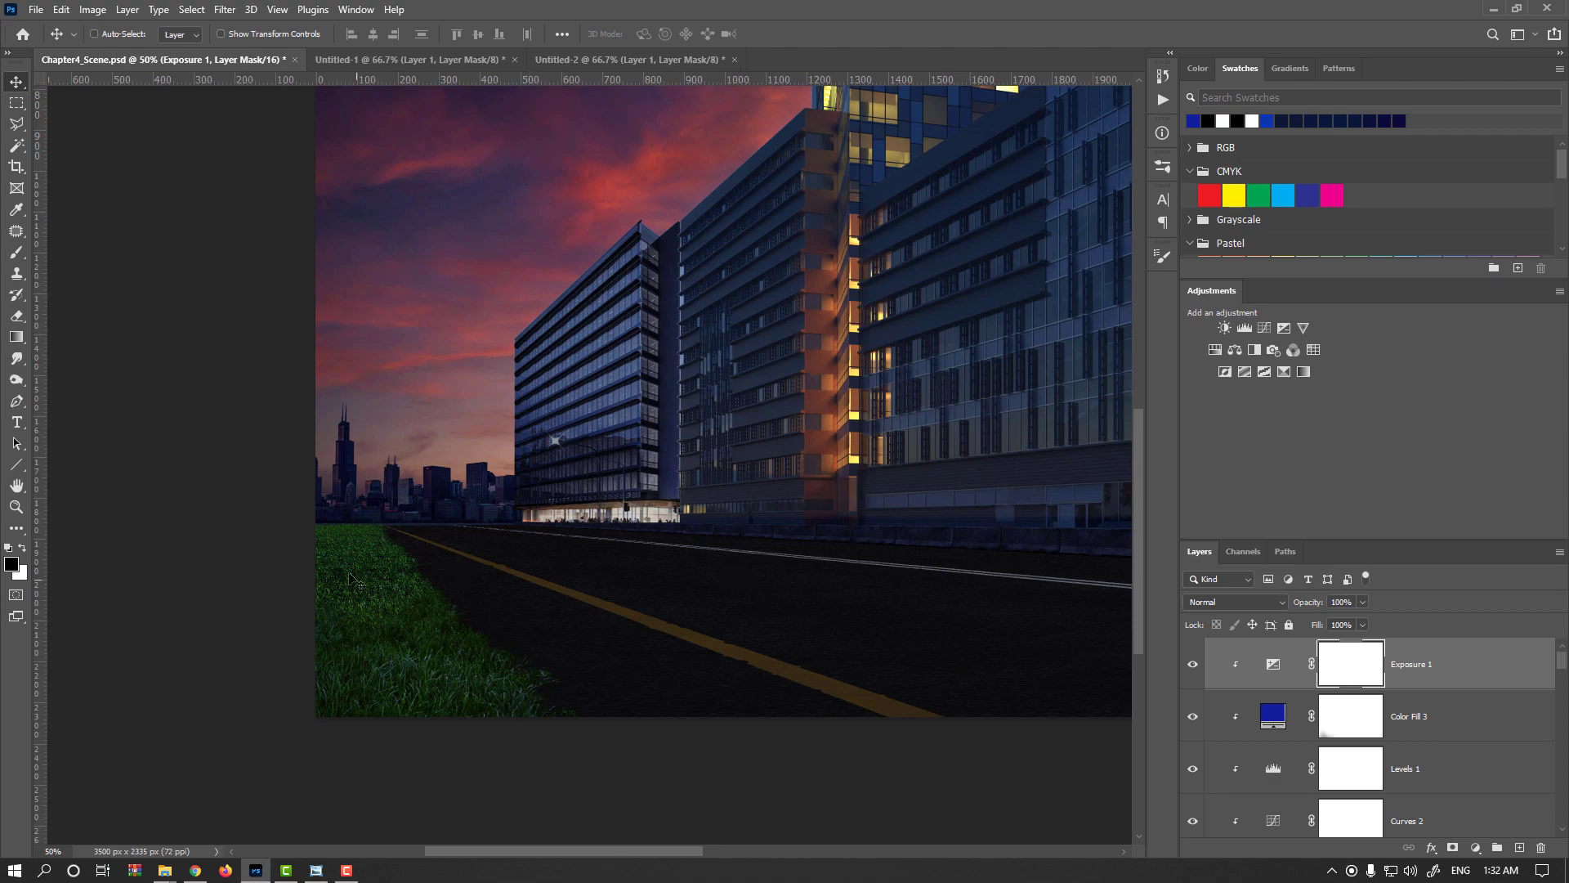
Step: Expand the Grass group and set the opacity of Layer 8 to 89%
key(ctrl+minus)
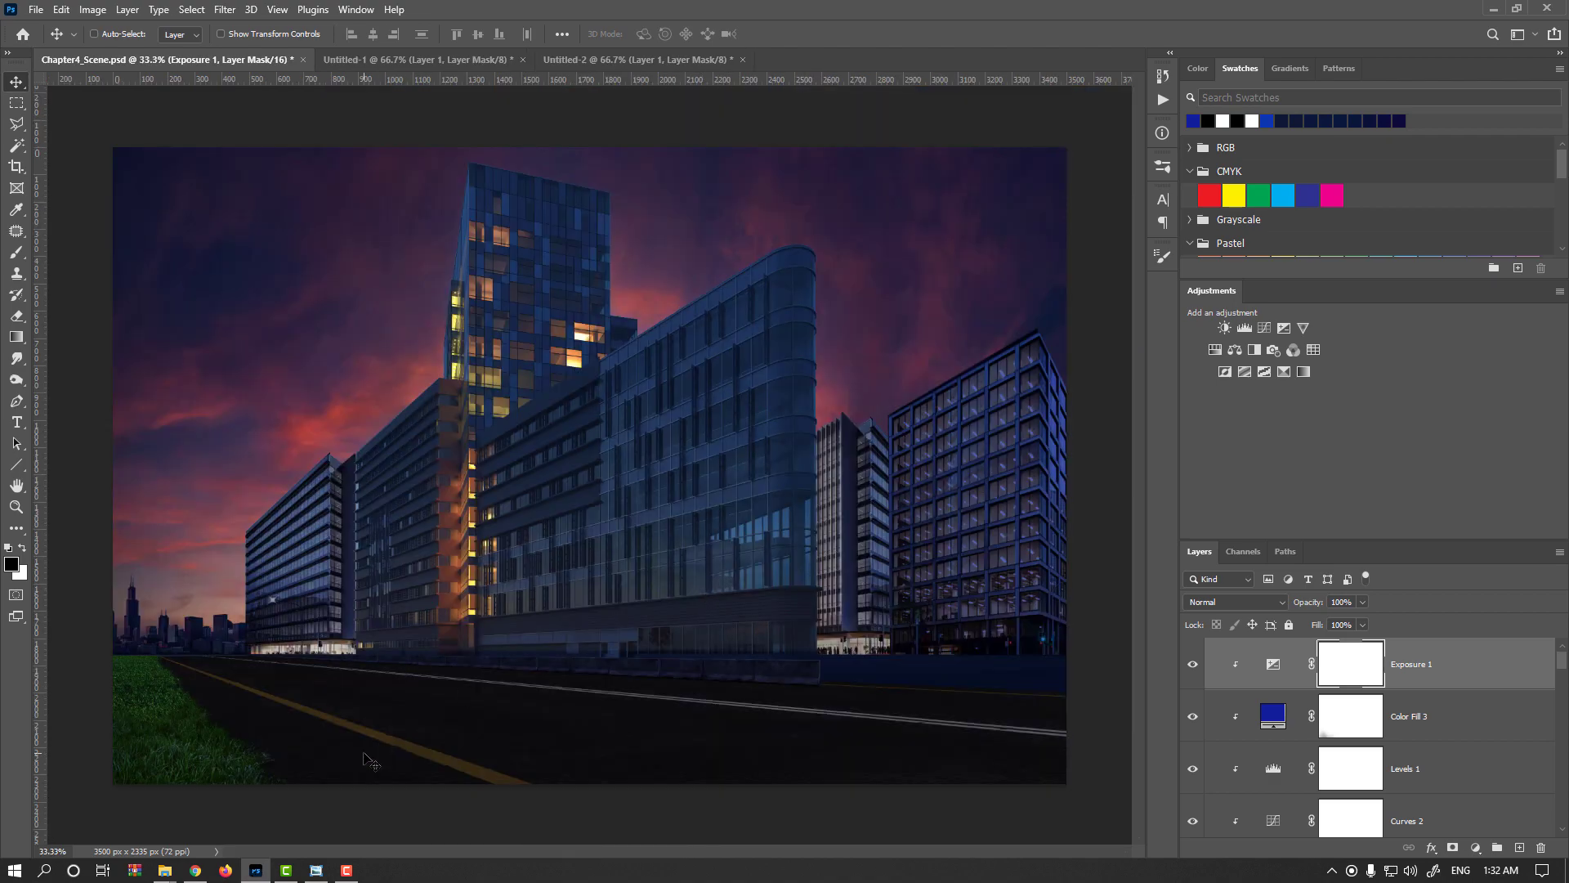
scroll(247, 747, up, 1)
drag(247, 746, 492, 608)
scroll(1226, 718, down, 1)
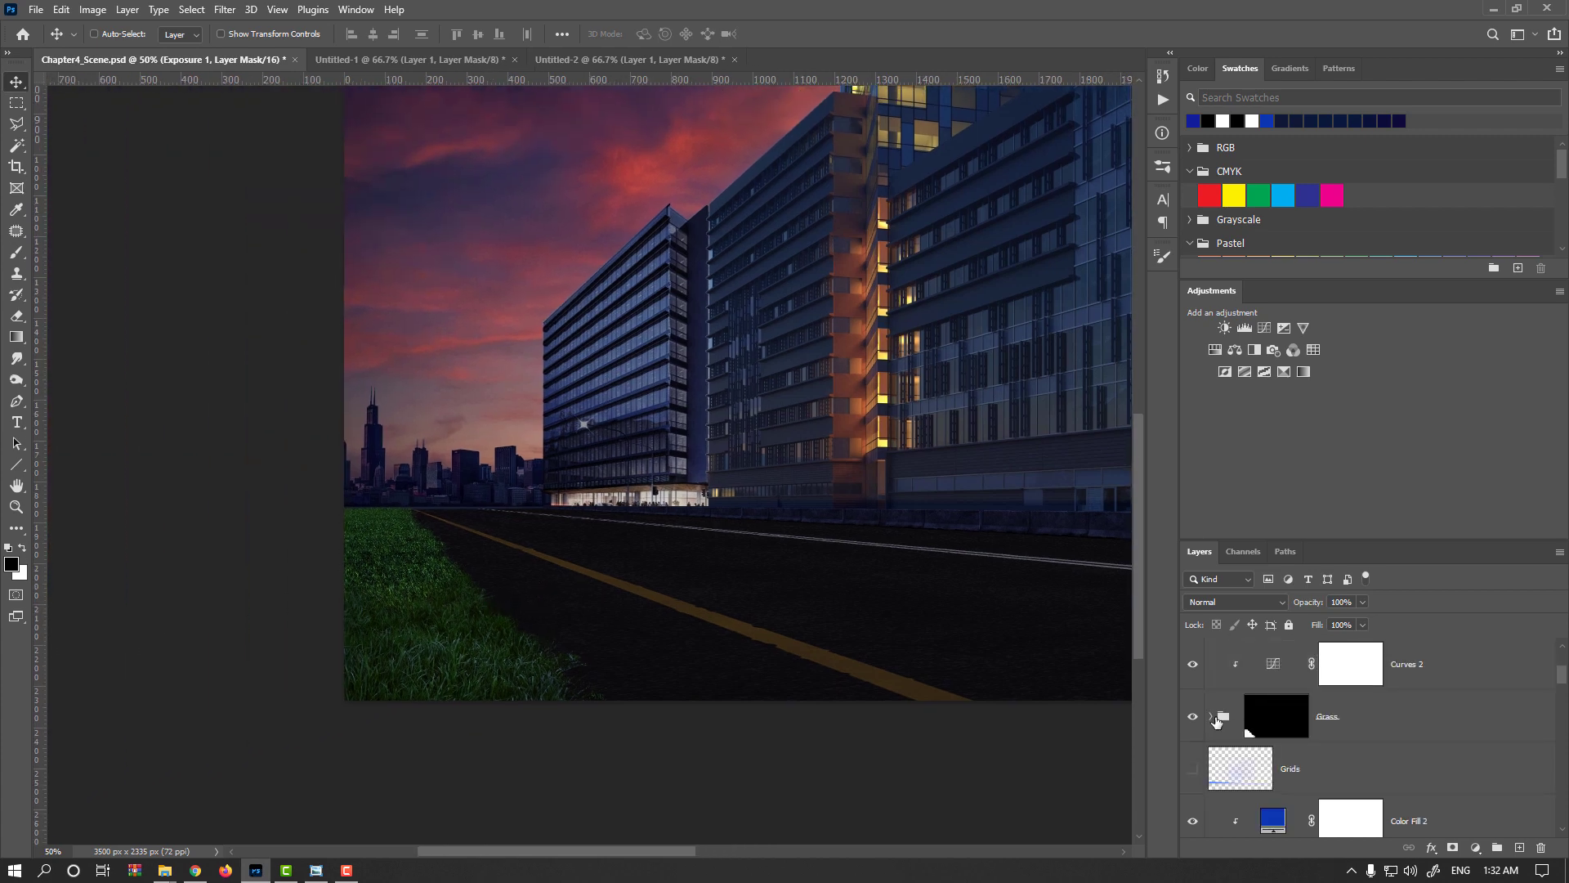
click(1212, 717)
click(1264, 774)
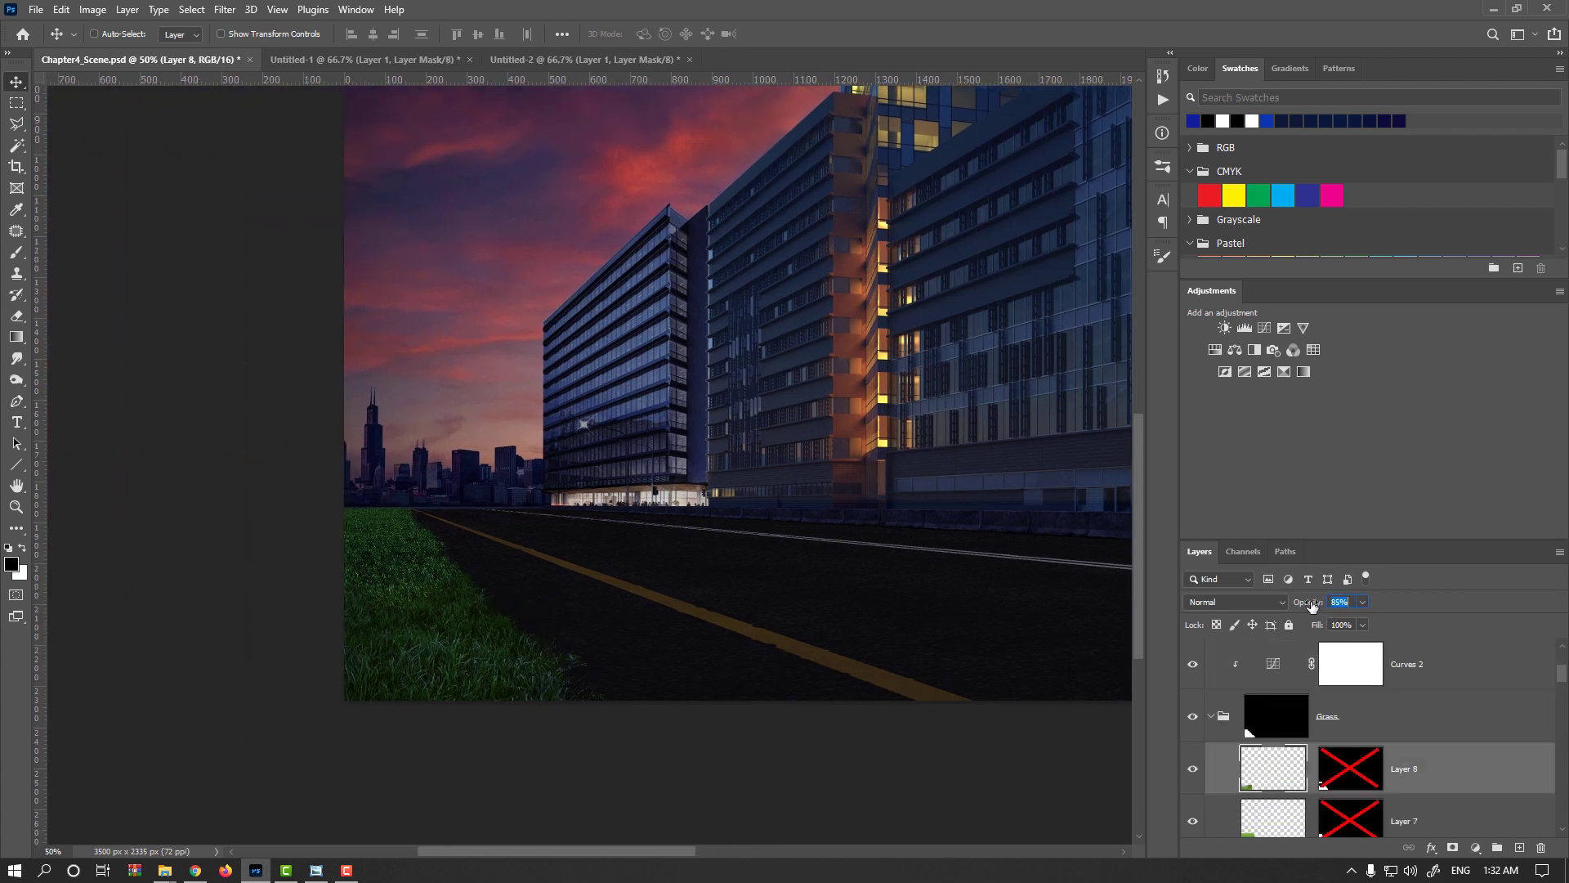
drag(1303, 604, 1308, 603)
Step: Duplicate Layer 8 higher up the verge and scale the copy down to about 72%
key(alt)
drag(408, 628, 473, 579)
key(ctrl+t)
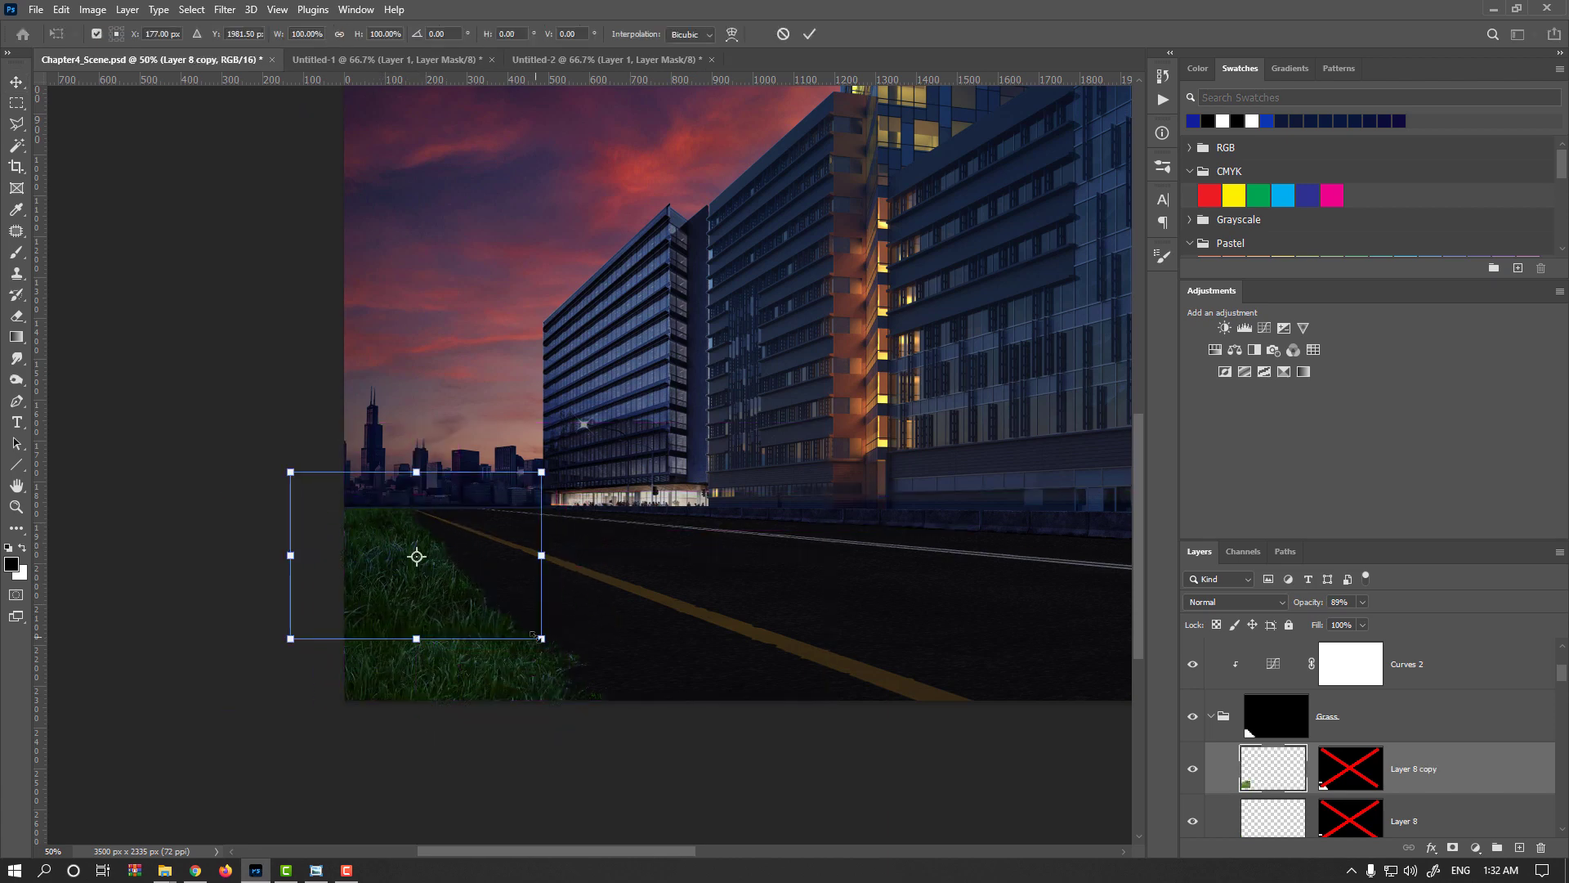
drag(540, 640, 448, 592)
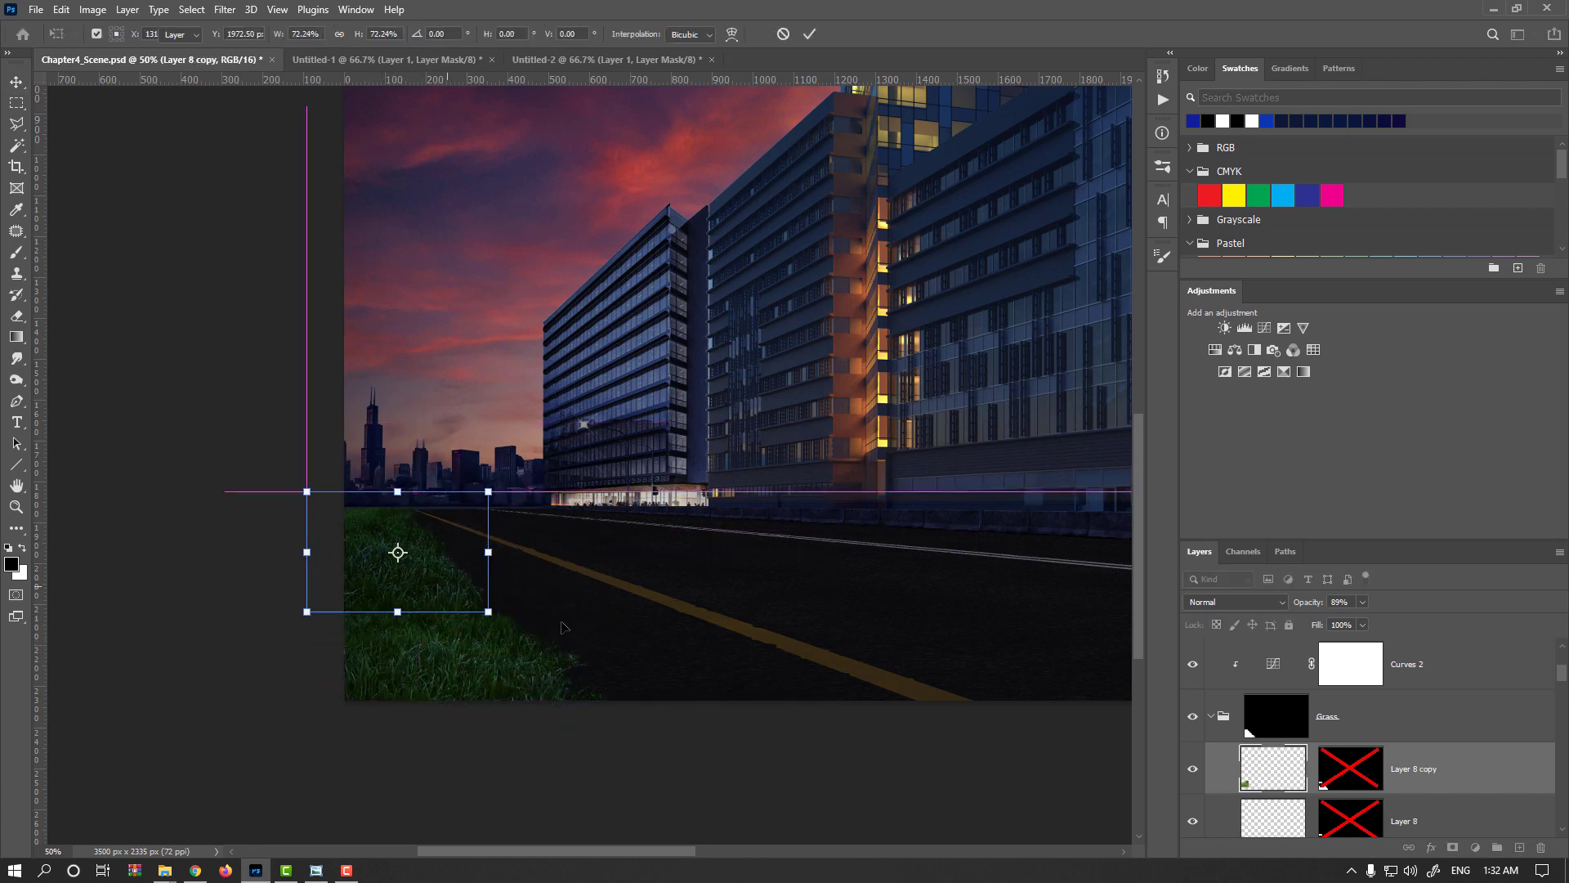
key(Return)
Step: Reduce the Layer 8 copy's opacity to 52% and blend it into the surrounding grass with a soft eraser
drag(1311, 603, 1279, 606)
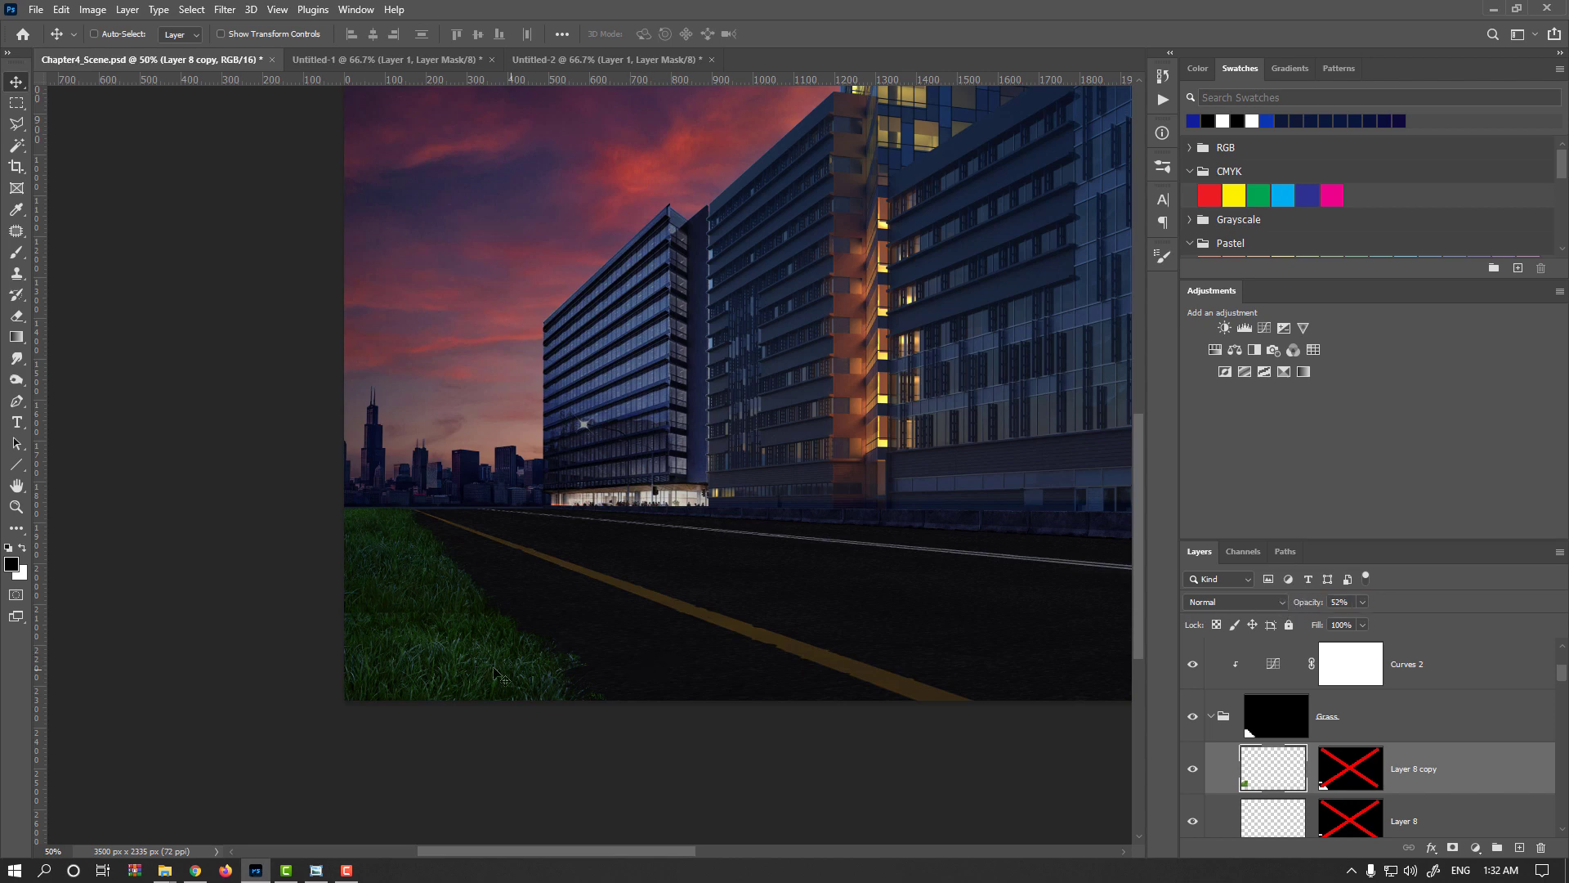
key(e)
mouse_move(471, 626)
mouse_down()
mouse_move(442, 639)
mouse_move(417, 620)
mouse_up()
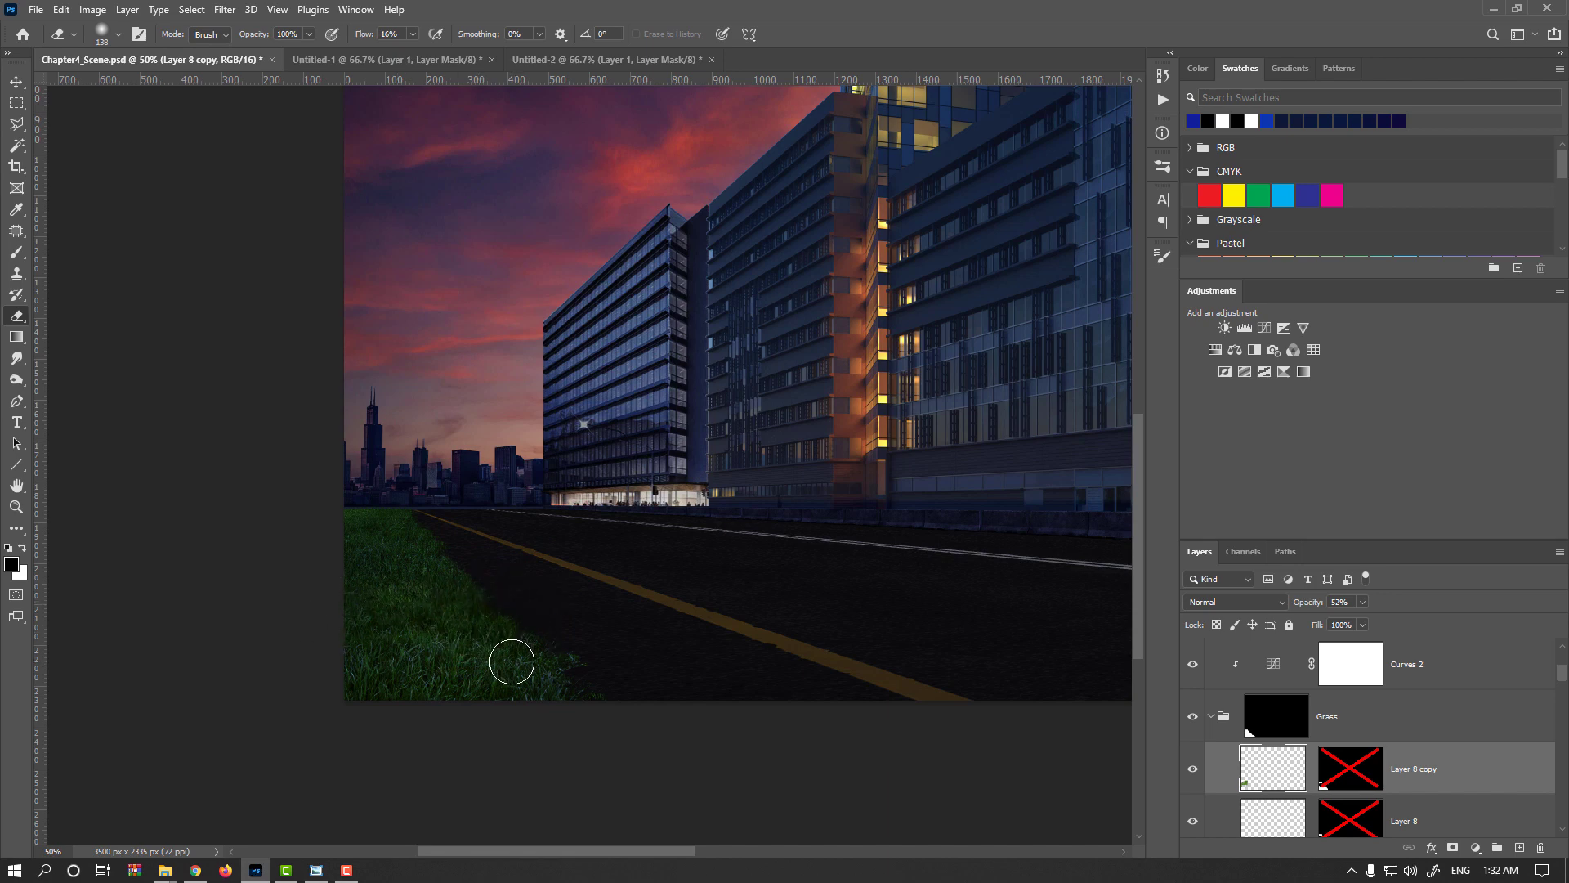
click(1192, 775)
click(16, 85)
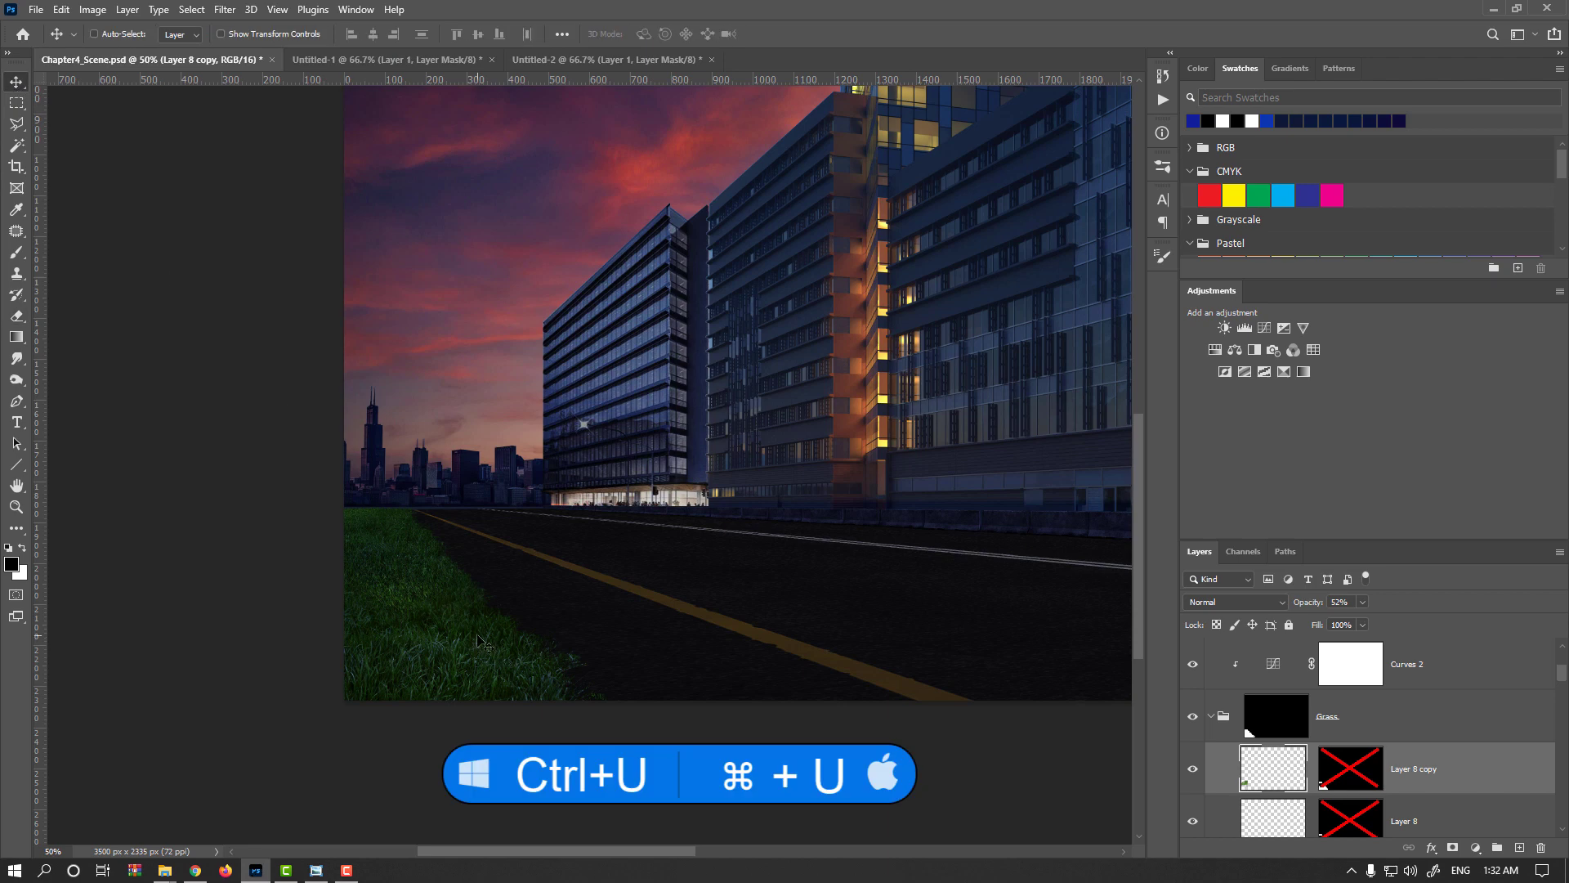
Step: Shift the hue of the Yellows range on Layer 7 with Hue/Saturation, and collapse the Grass group
scroll(1290, 821, down, 2)
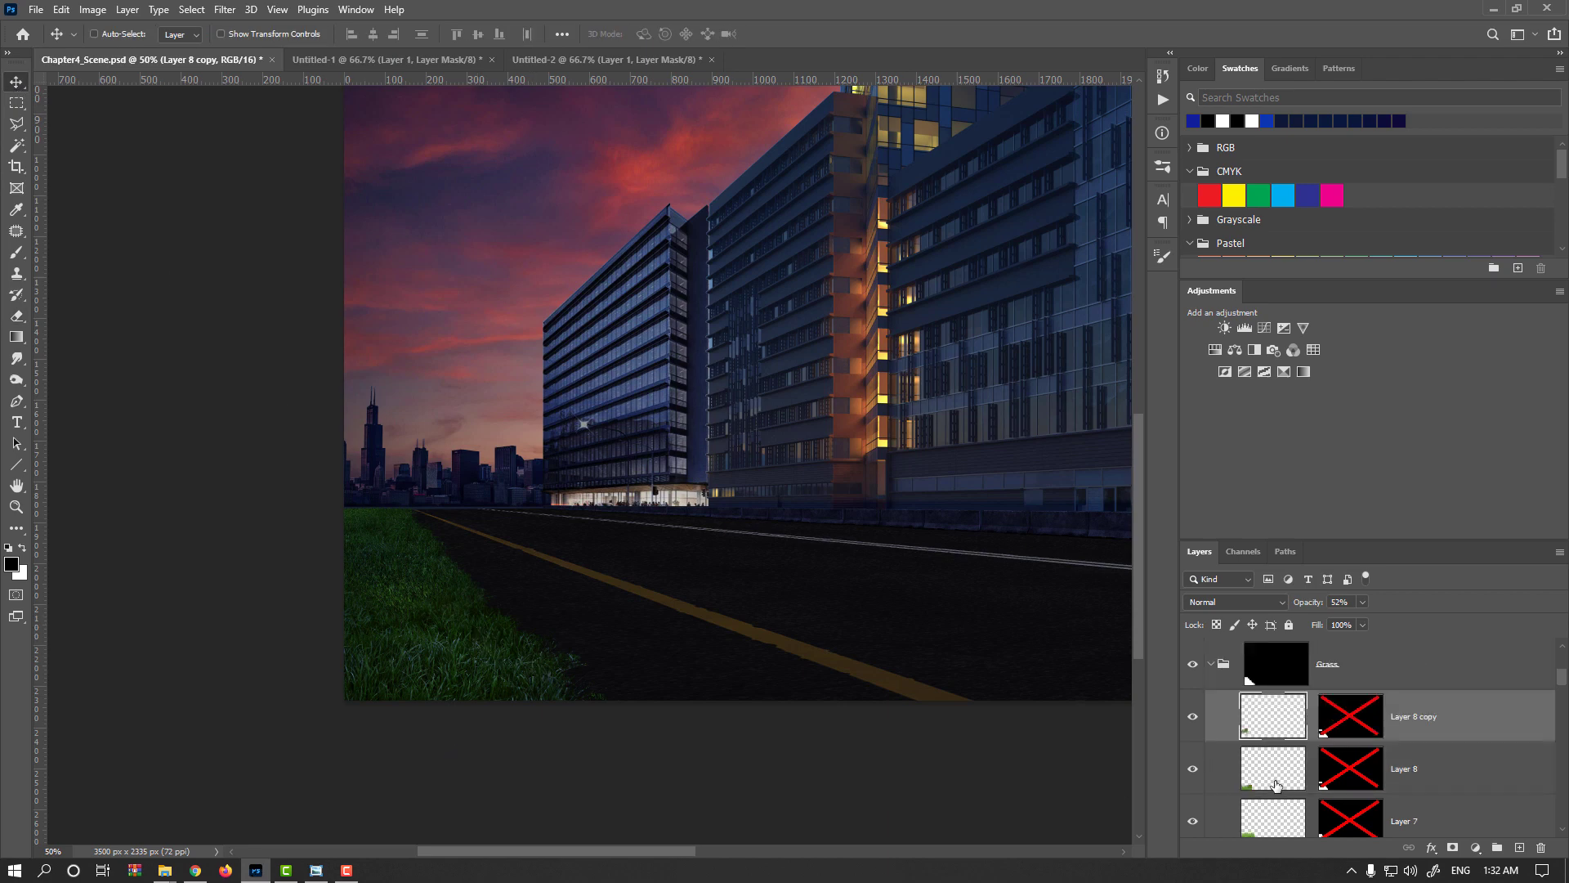
click(1245, 759)
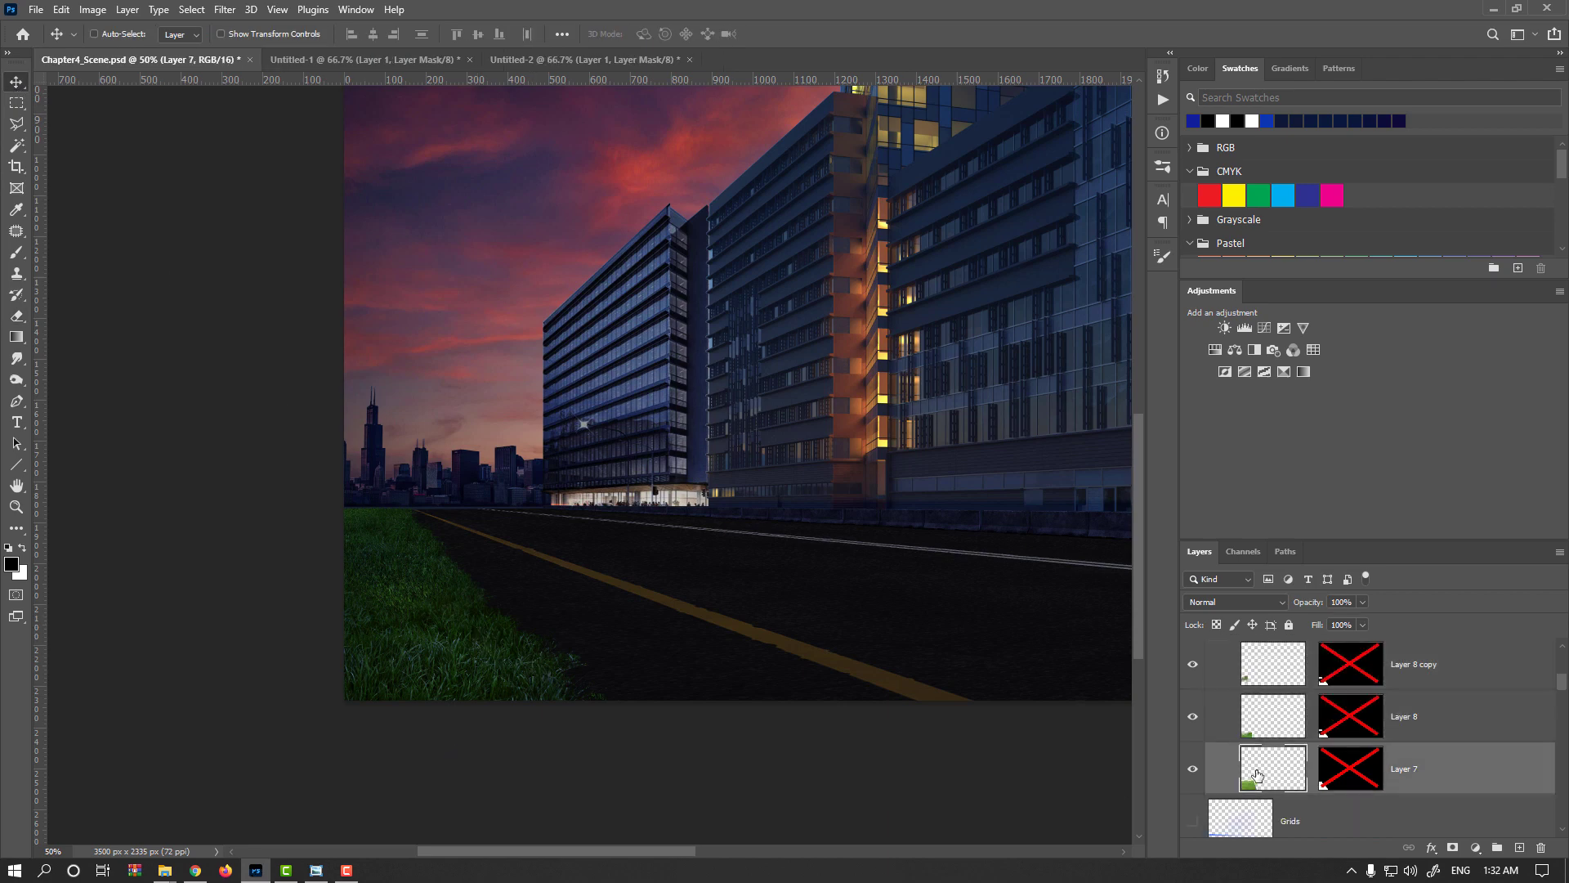
key(ctrl+u)
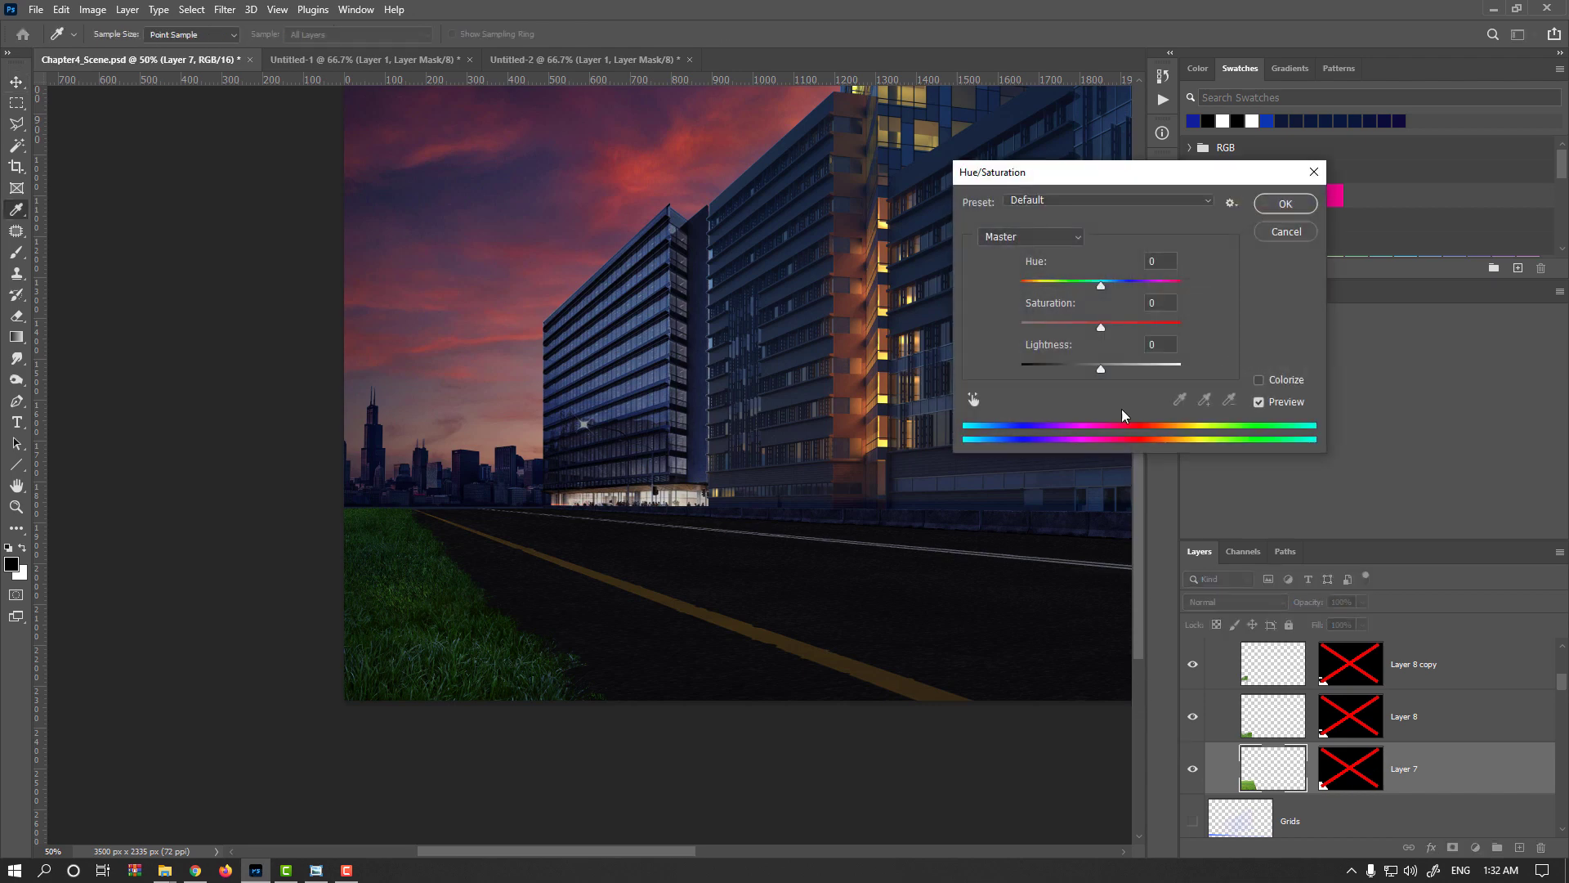
click(1041, 237)
click(1052, 282)
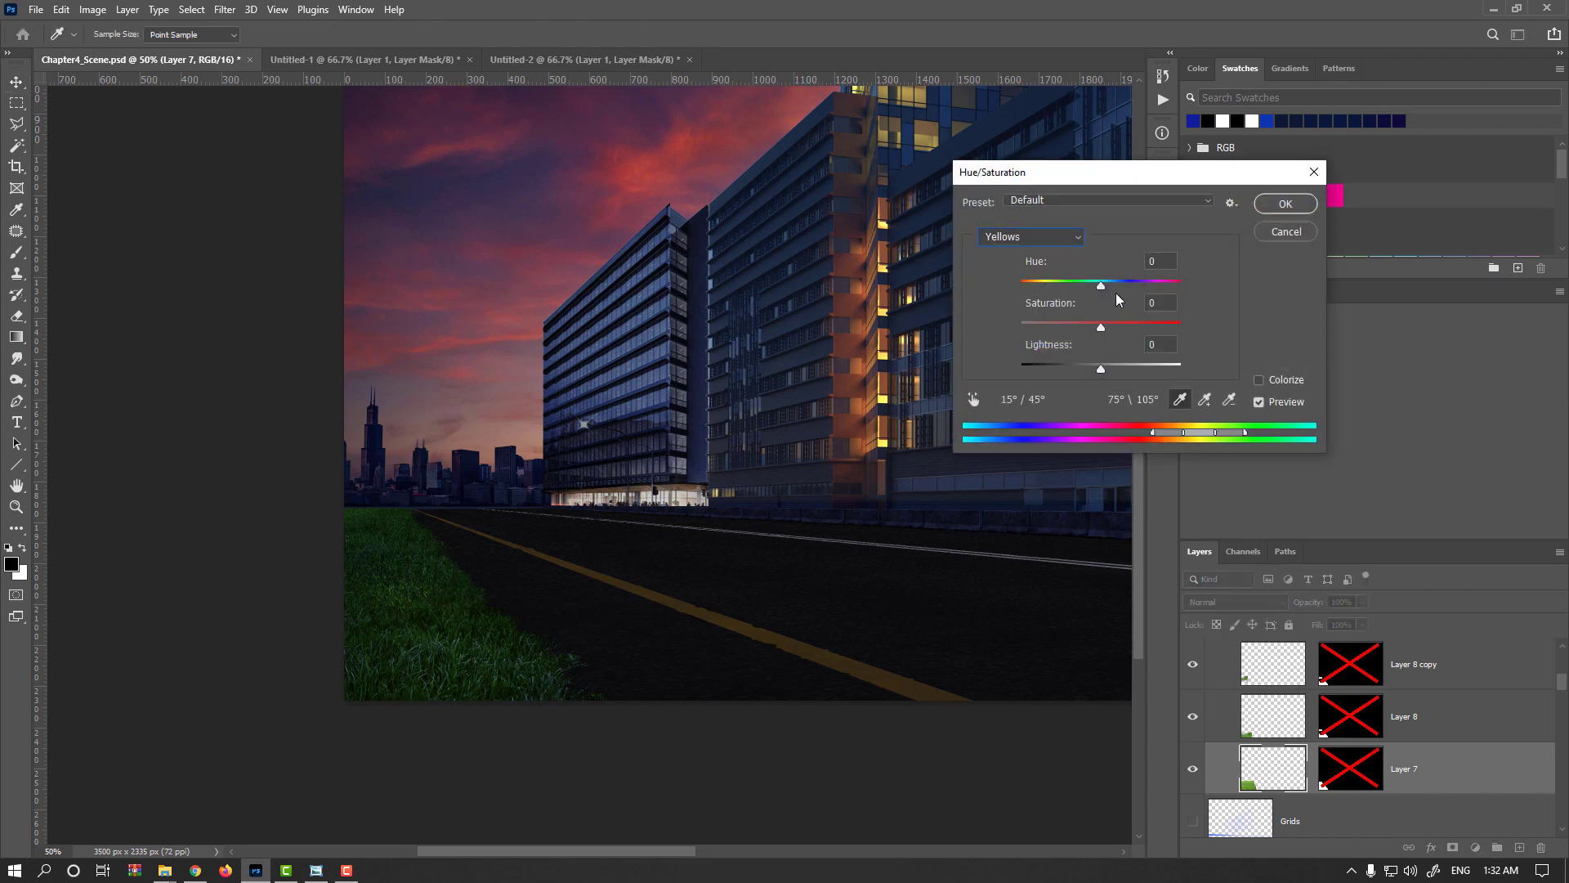
drag(1122, 288, 1063, 326)
click(1092, 287)
click(1260, 402)
click(1285, 203)
scroll(1239, 685, up, 2)
click(1211, 716)
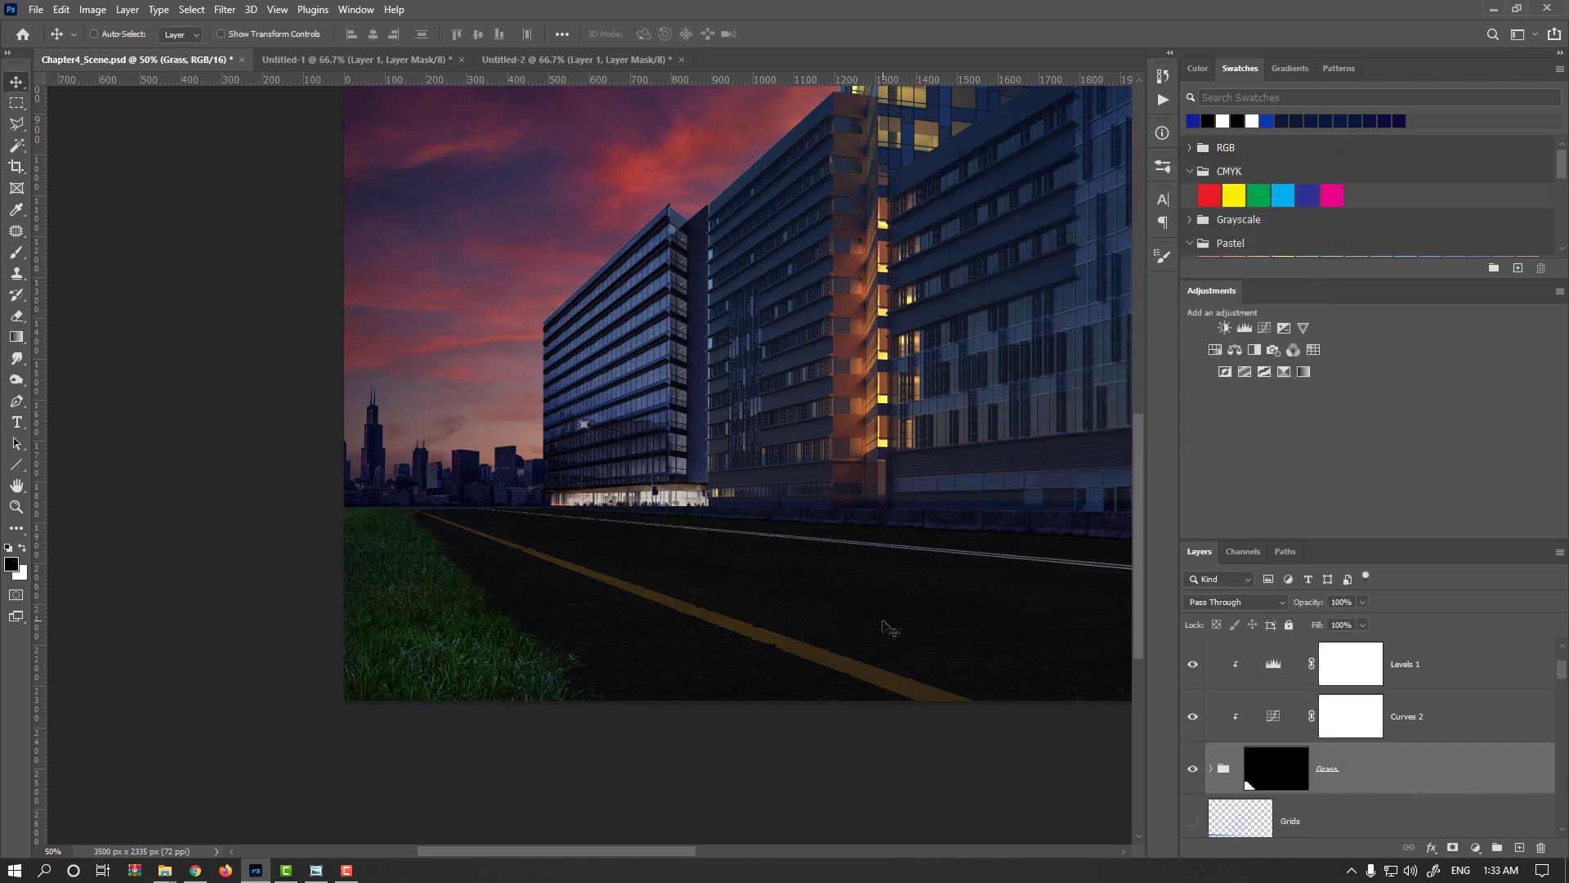